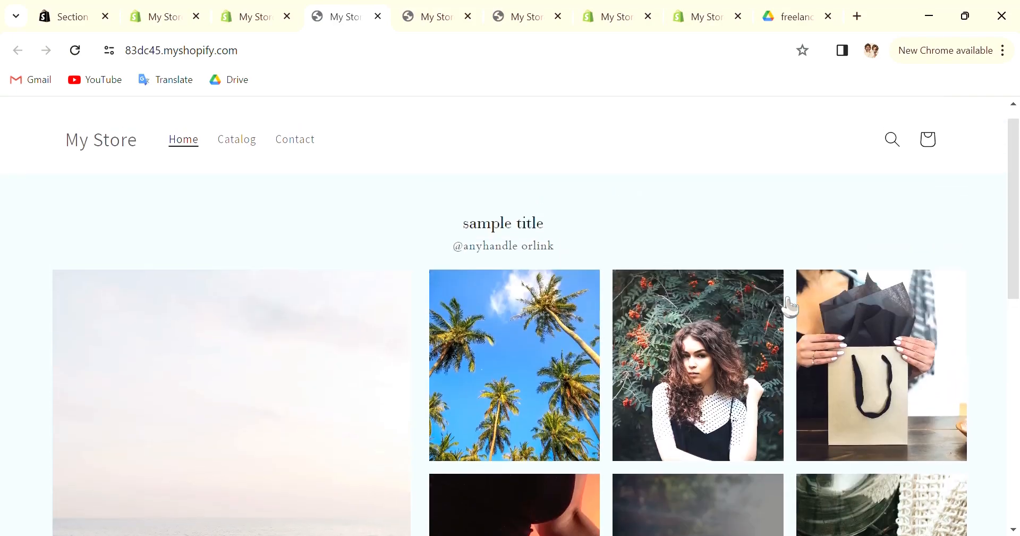
Look over the image gallery on the storefront home page, test the large beach image's link, and return to the store
scroll(790, 305, down, 3)
scroll(790, 306, up, 2)
scroll(790, 306, down, 2)
scroll(790, 305, up, 2)
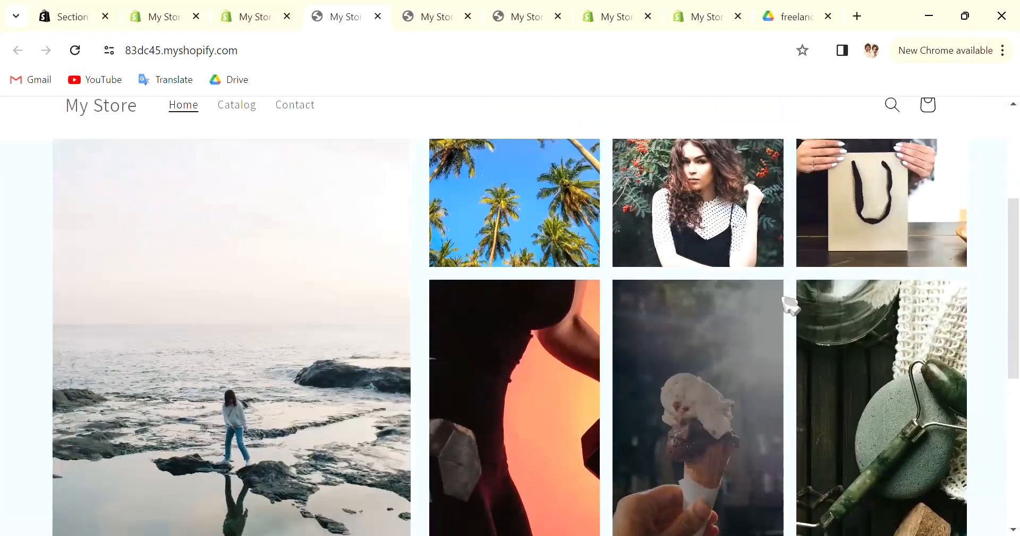
scroll(340, 358, down, 1)
click(340, 359)
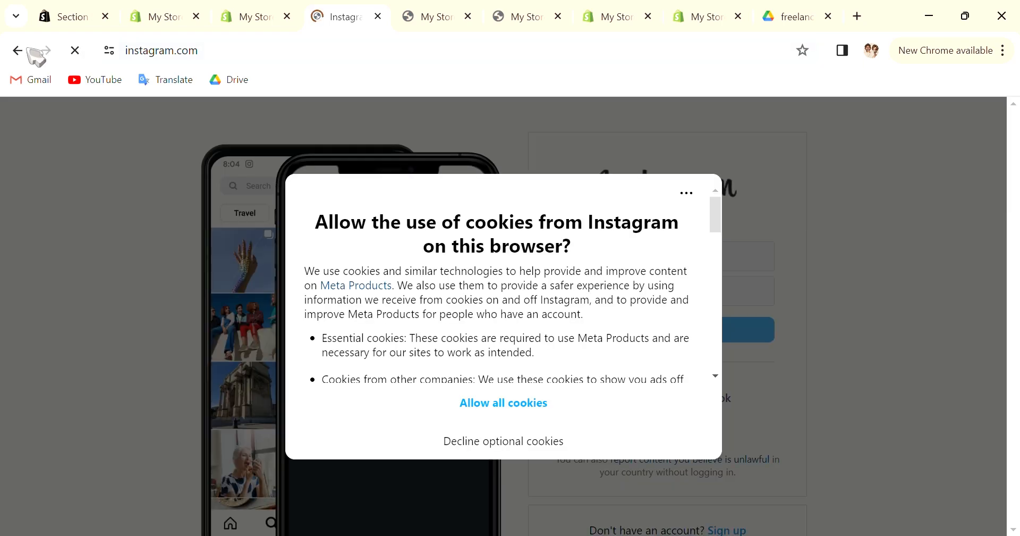
click(29, 50)
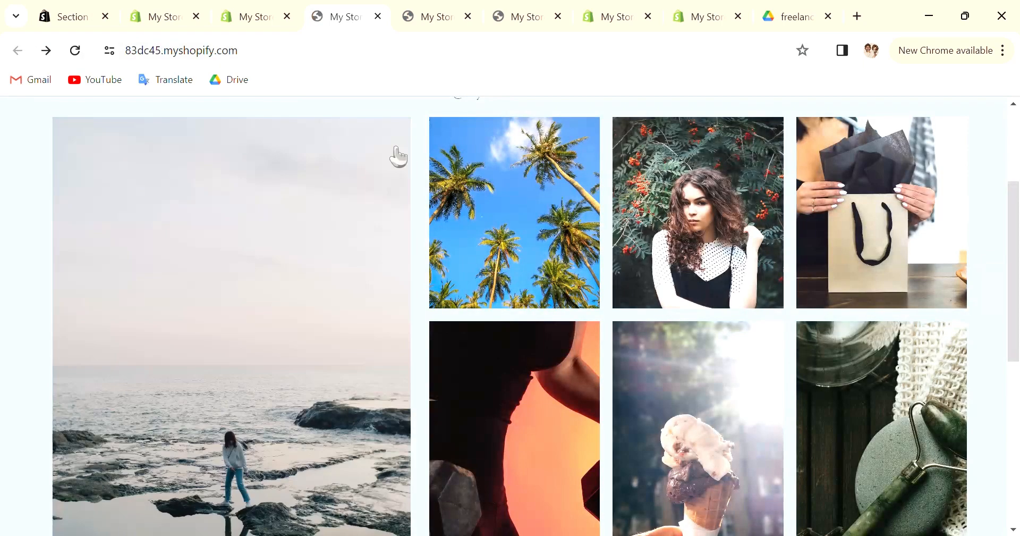
scroll(518, 228, up, 3)
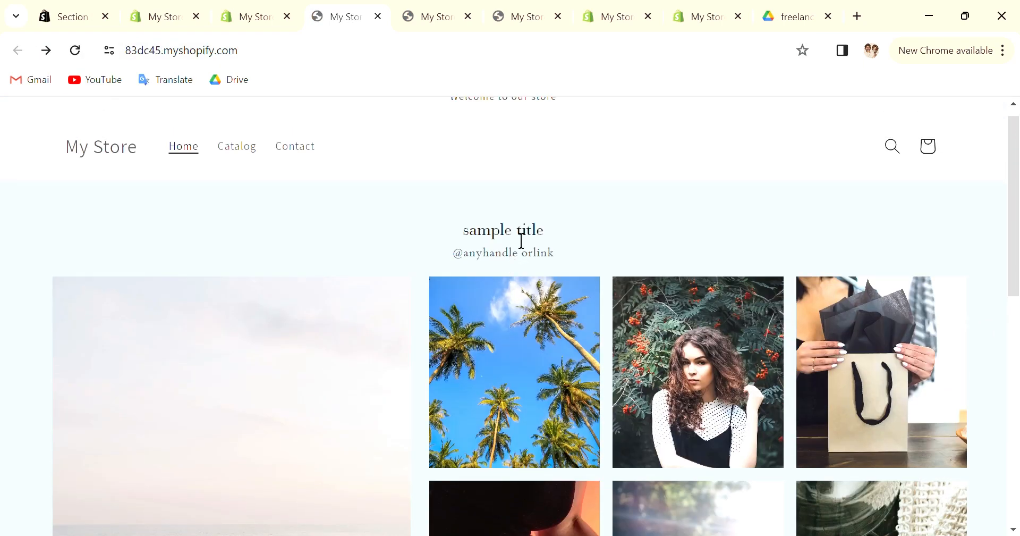
click(512, 253)
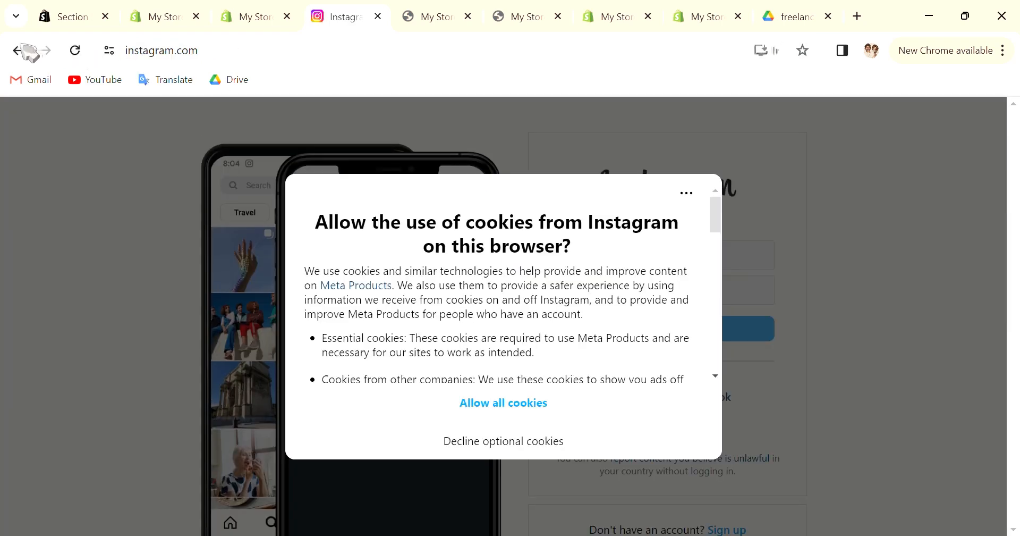
click(29, 50)
scroll(626, 352, down, 3)
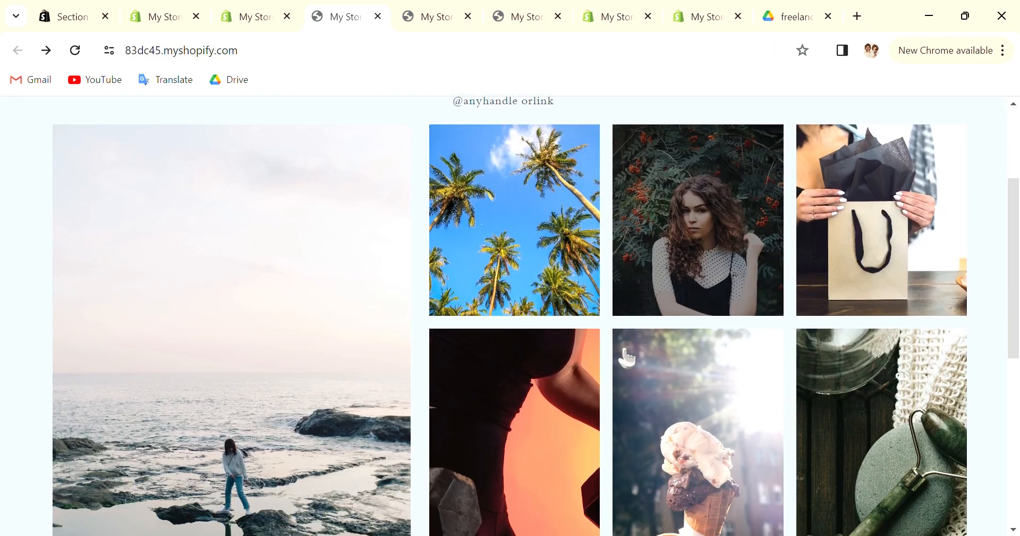
Switch to the Dawn theme editor and preview the SS - Image Gallery section in mobile and fullscreen views
click(228, 16)
scroll(672, 360, up, 10)
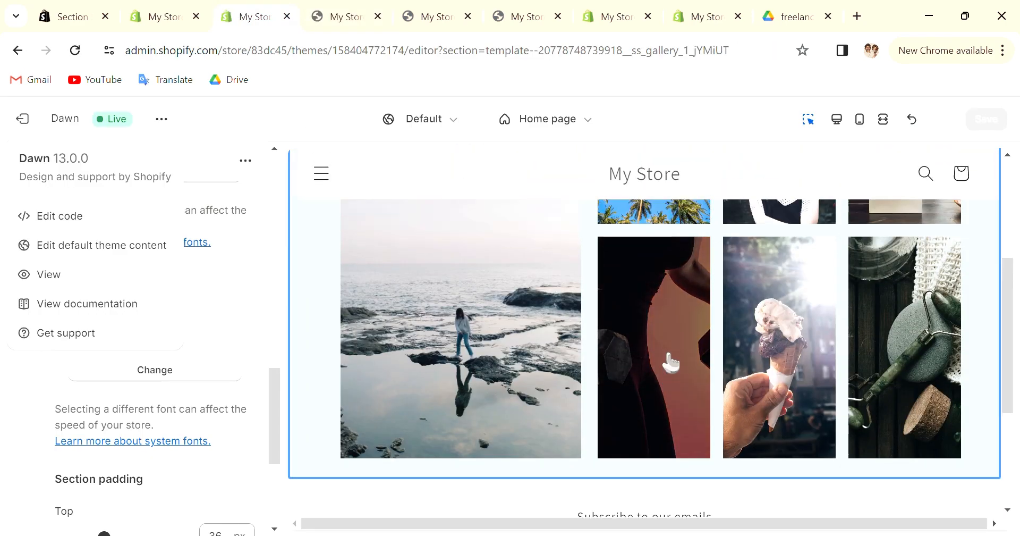
click(860, 119)
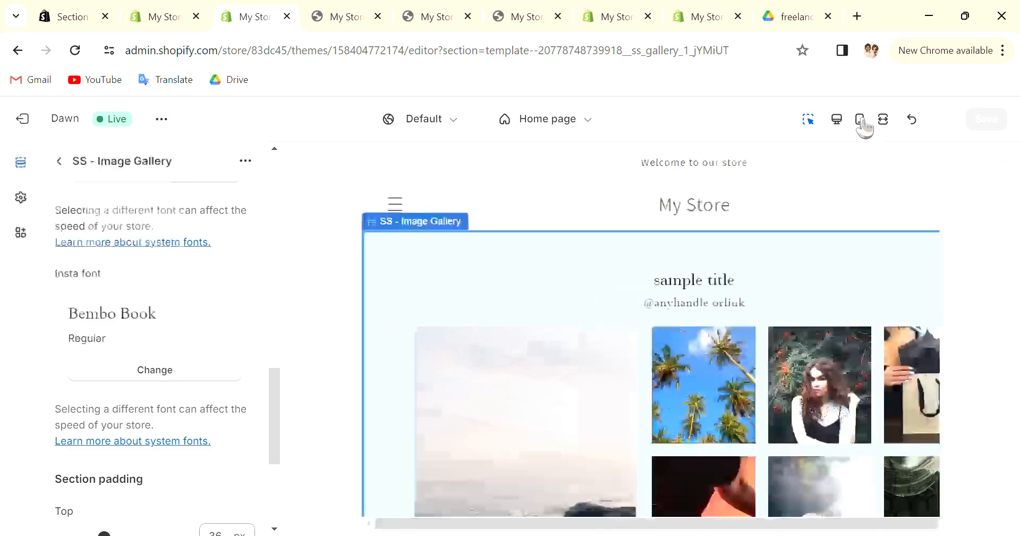
scroll(736, 359, down, 3)
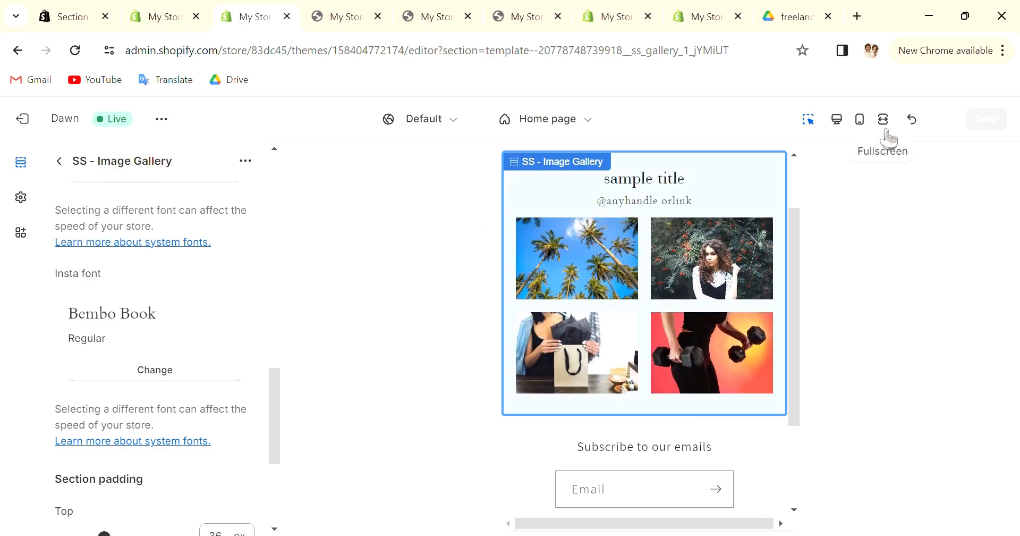
click(884, 127)
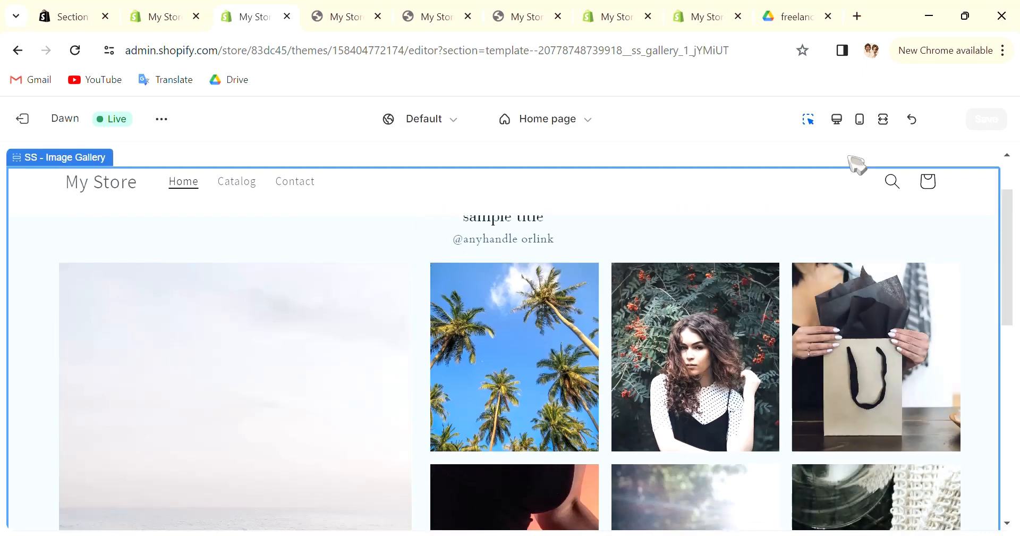
click(860, 119)
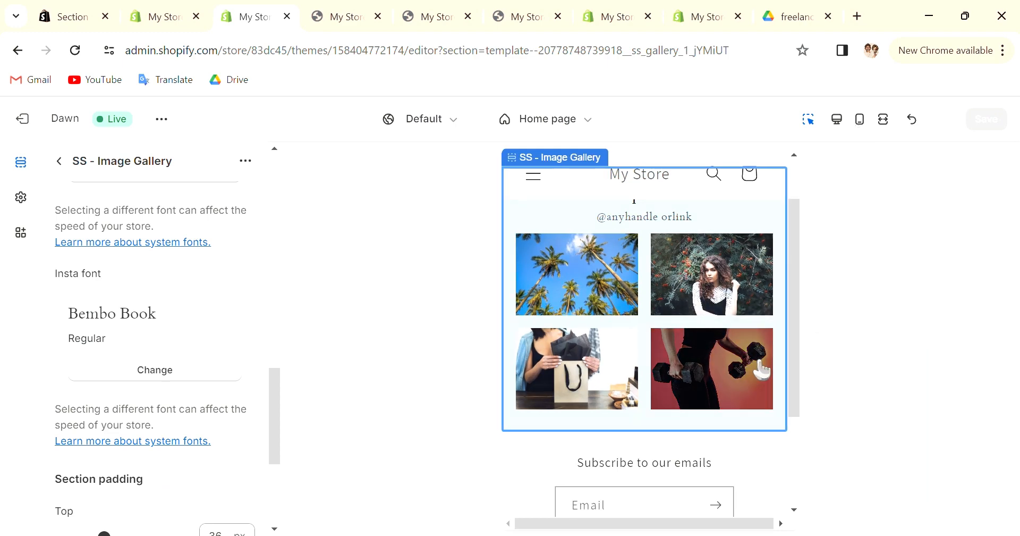
scroll(759, 369, up, 3)
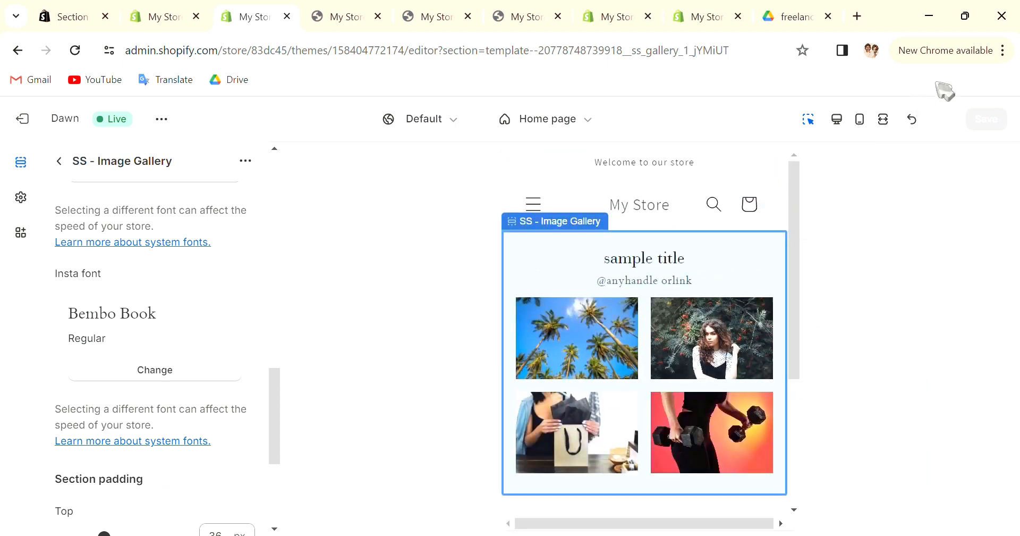
In a new browser window, search Google for "shopify app store" and open its Finding Products page
key(ctrl+n)
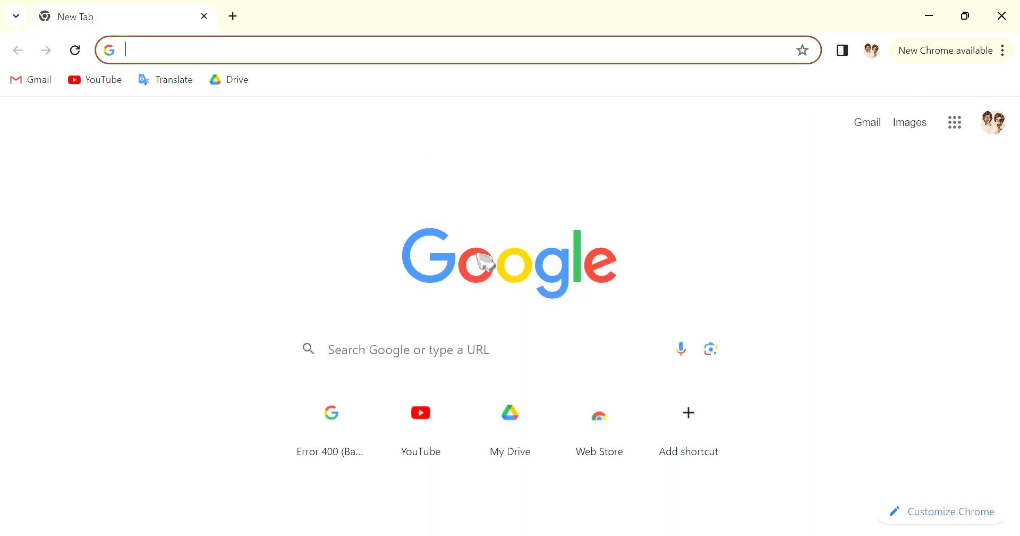
click(411, 374)
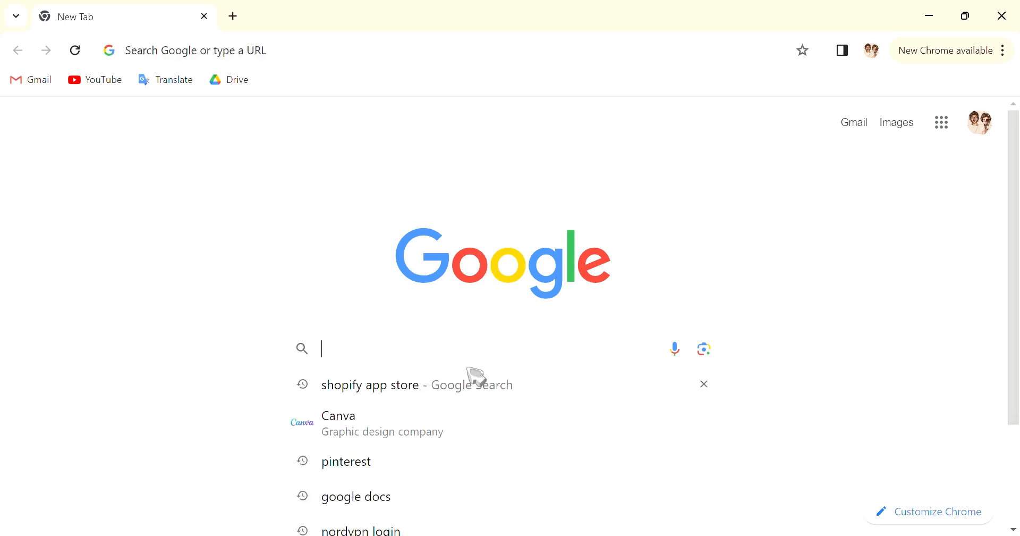
click(424, 388)
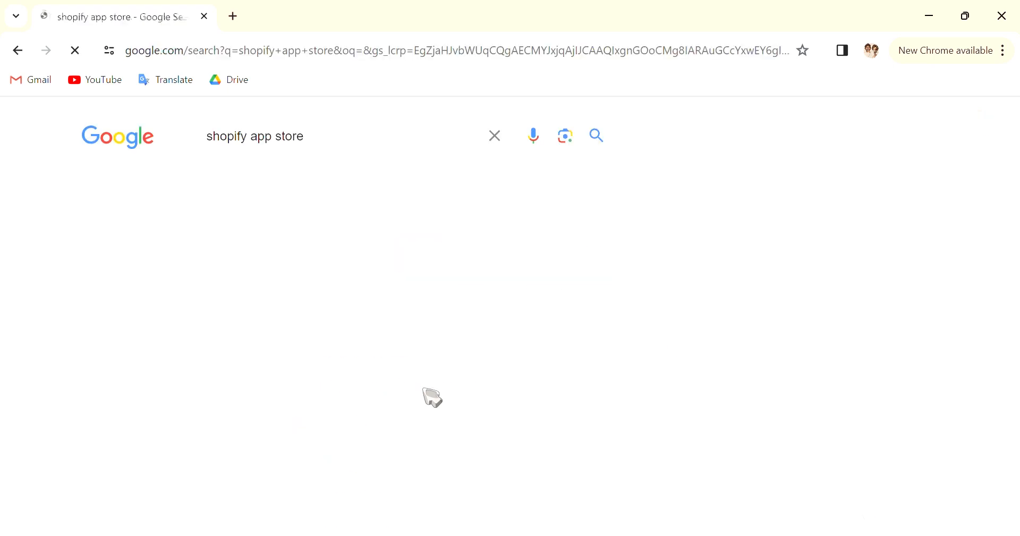
scroll(432, 397, down, 3)
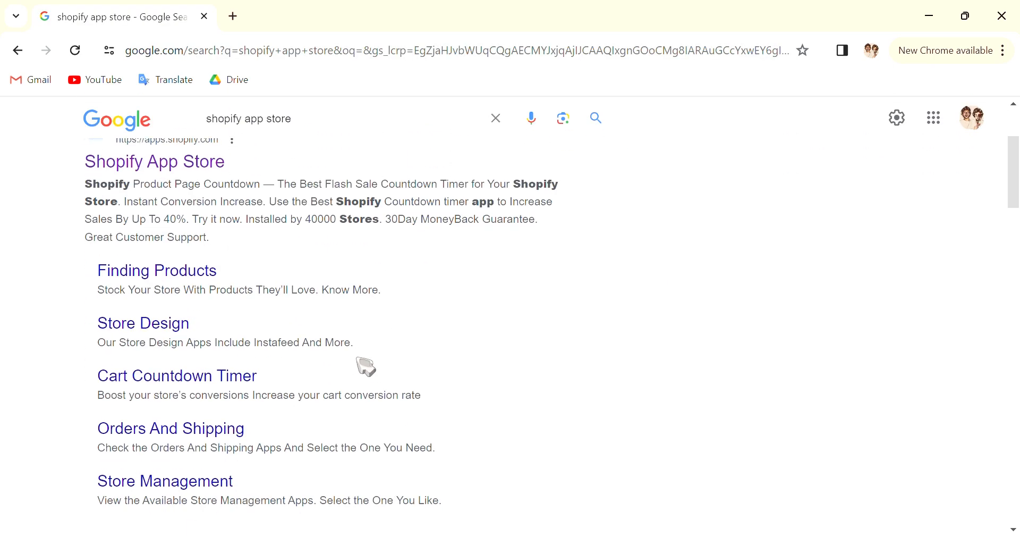
click(208, 279)
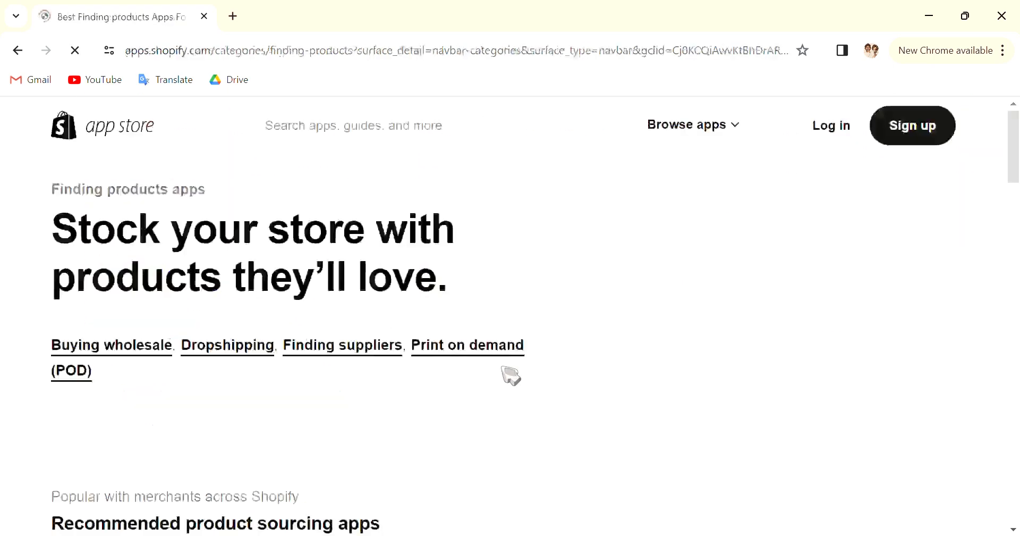
Search the app store for "section store" and open the Section Store: Theme sections listing
click(455, 141)
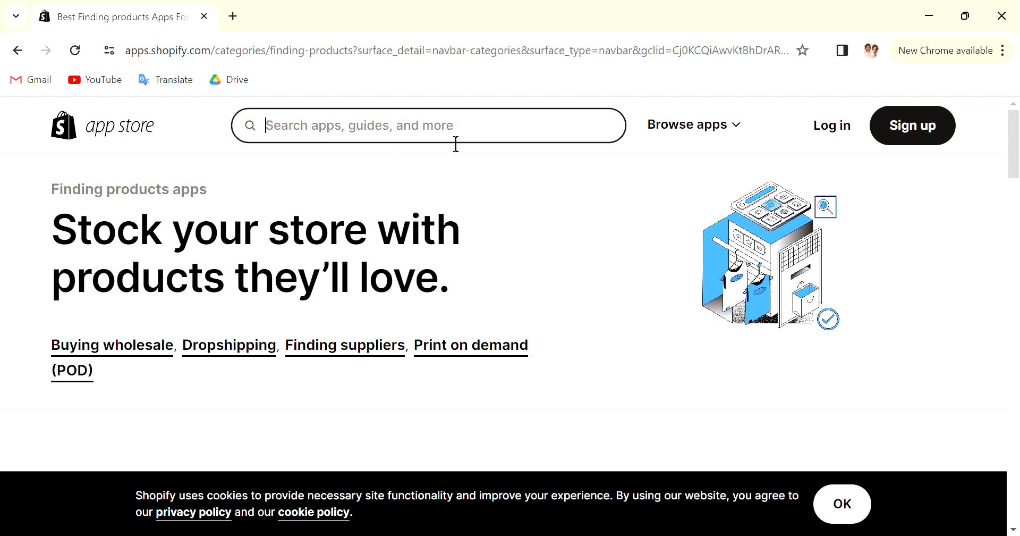
text(section)
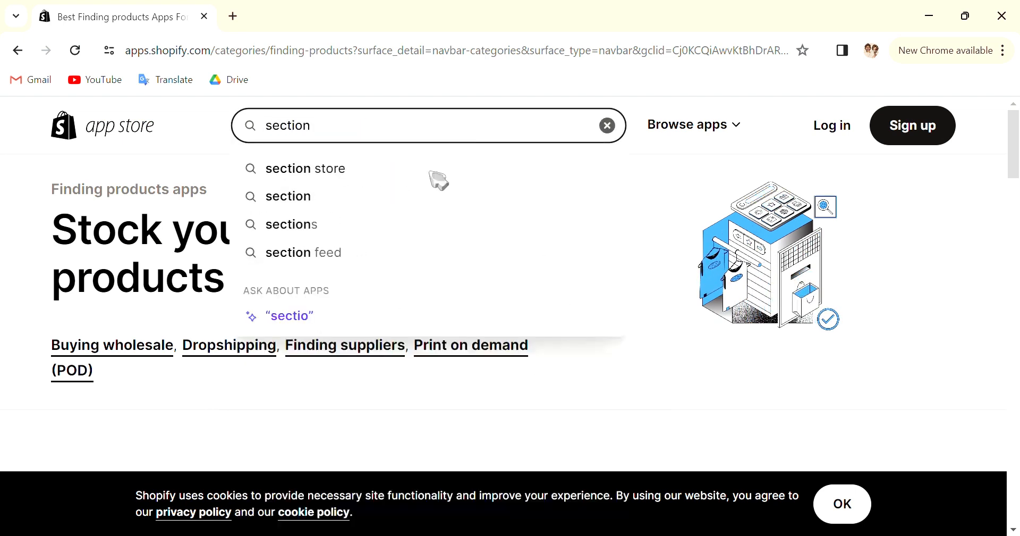
click(368, 167)
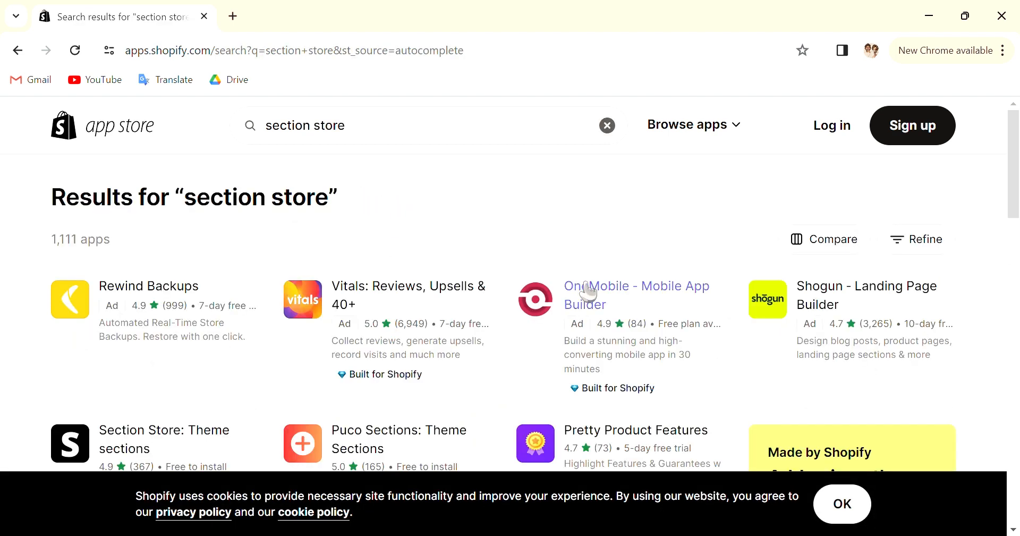
scroll(321, 264, down, 2)
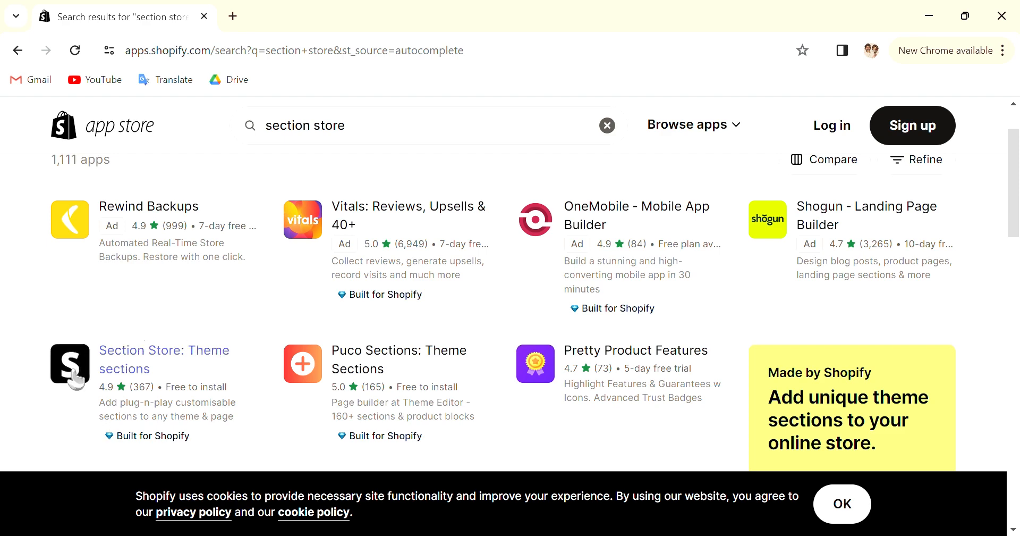
Log in from the Section Store: Theme sections listing and install the app on My Store
scroll(106, 433, down, 2)
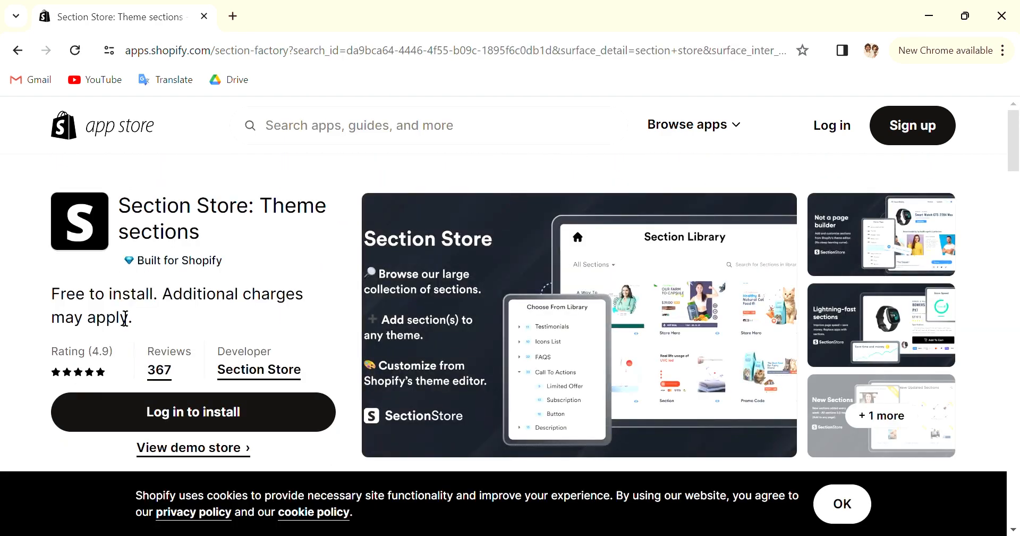
scroll(207, 406, down, 2)
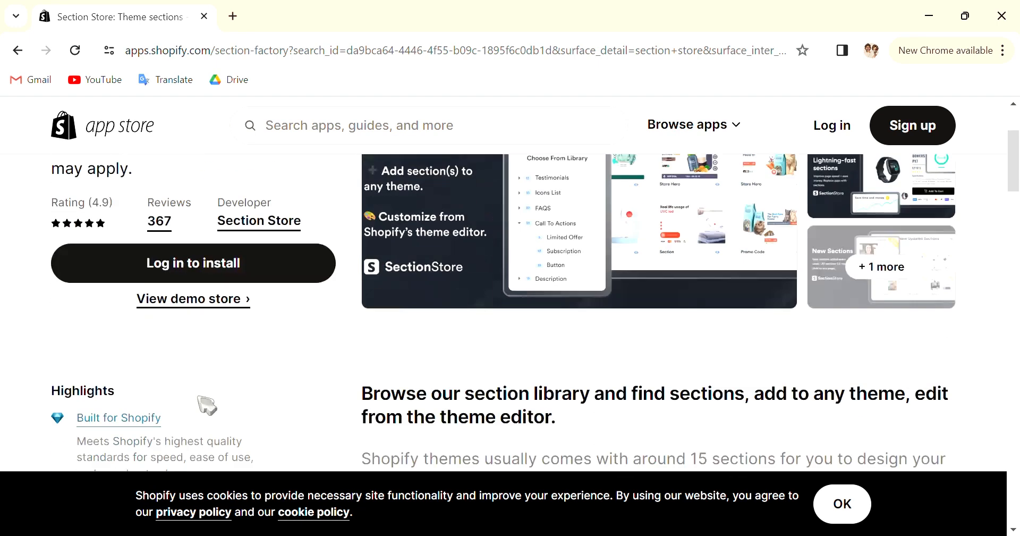
scroll(208, 405, up, 2)
click(169, 325)
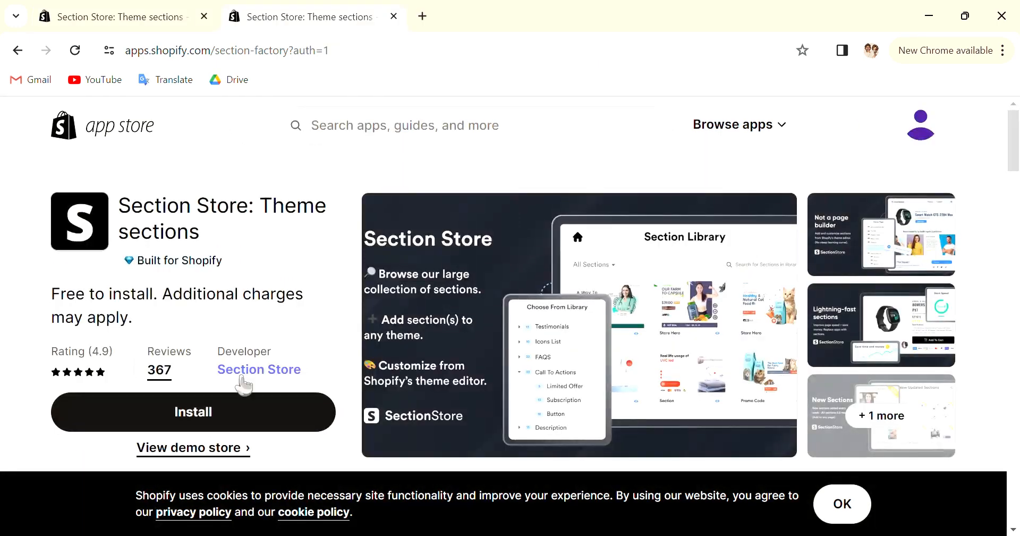
click(289, 424)
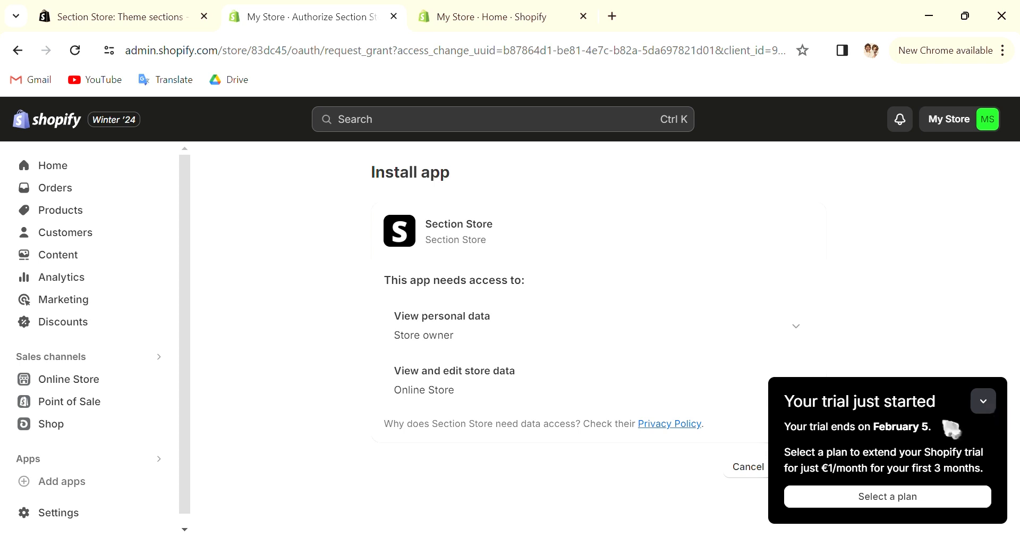
click(988, 409)
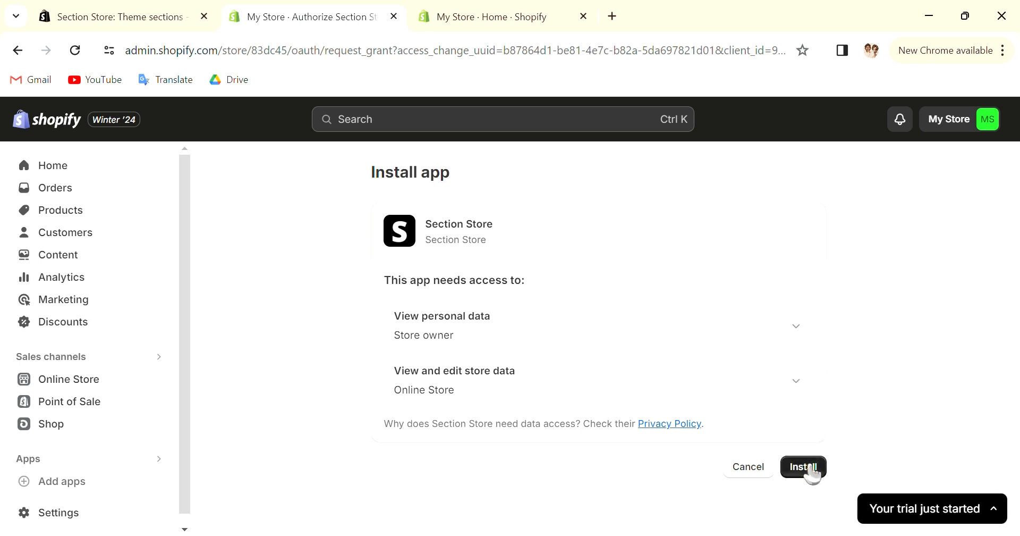
click(808, 475)
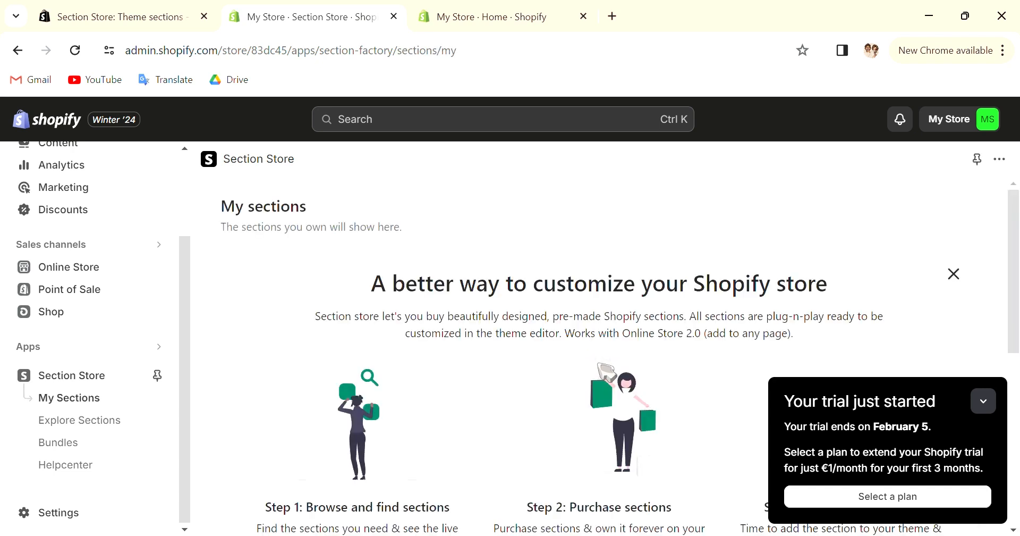
Open Explore Sections from the My sections page and browse the Most Popular and Newest Releases sections
scroll(619, 327, down, 7)
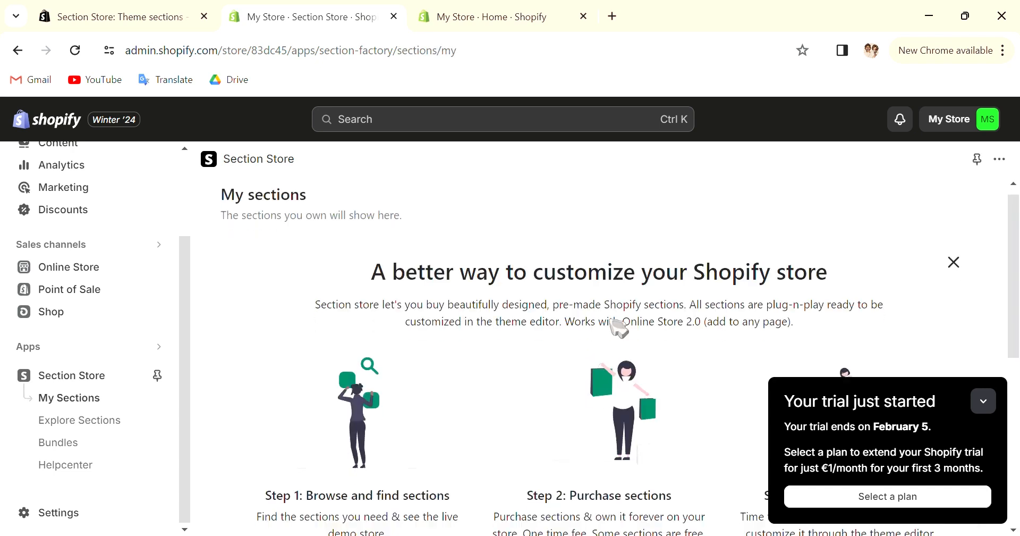
scroll(619, 326, up, 3)
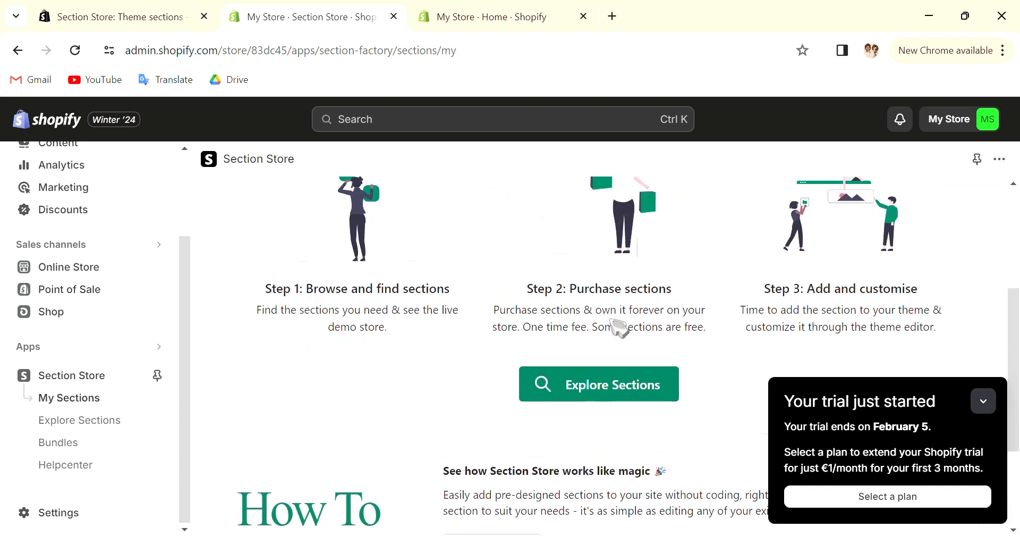
click(631, 398)
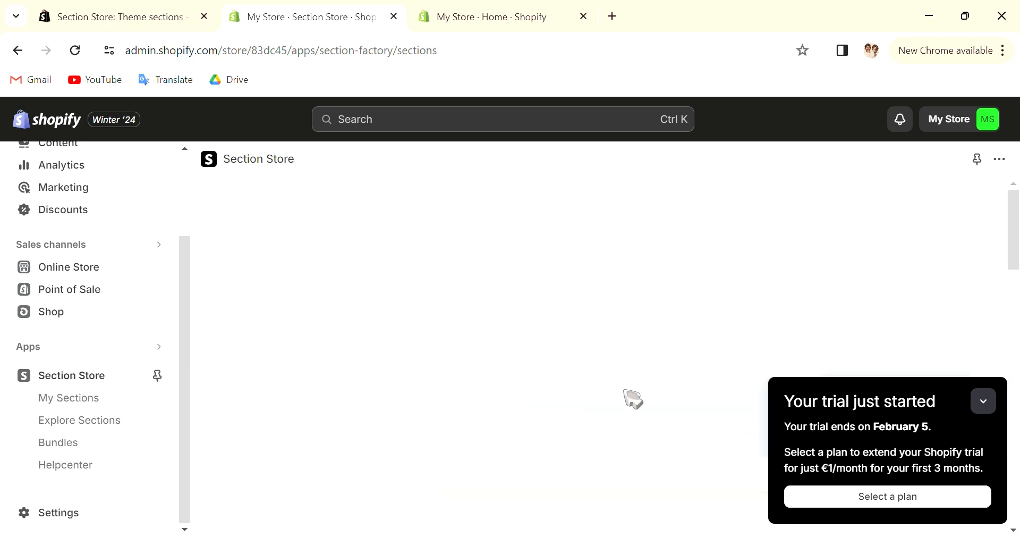
scroll(633, 398, down, 3)
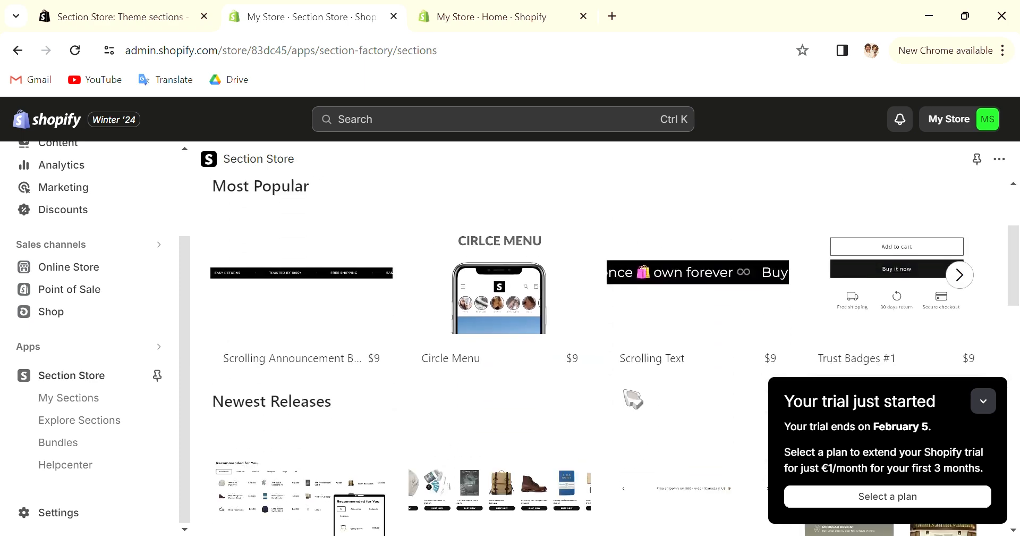
scroll(634, 397, down, 3)
scroll(633, 395, up, 5)
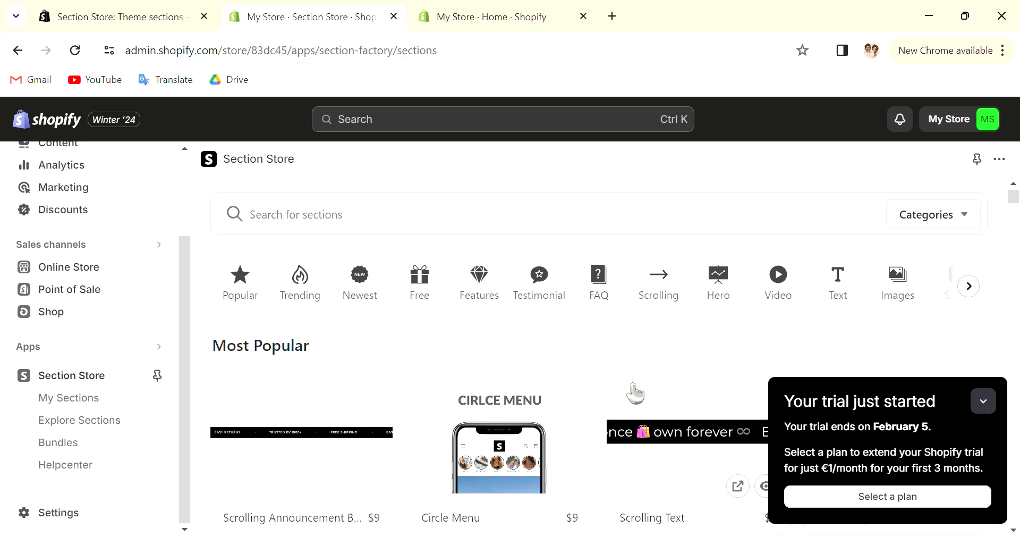
Search the section library for "gallery" and collapse the trial notice covering the results
click(832, 229)
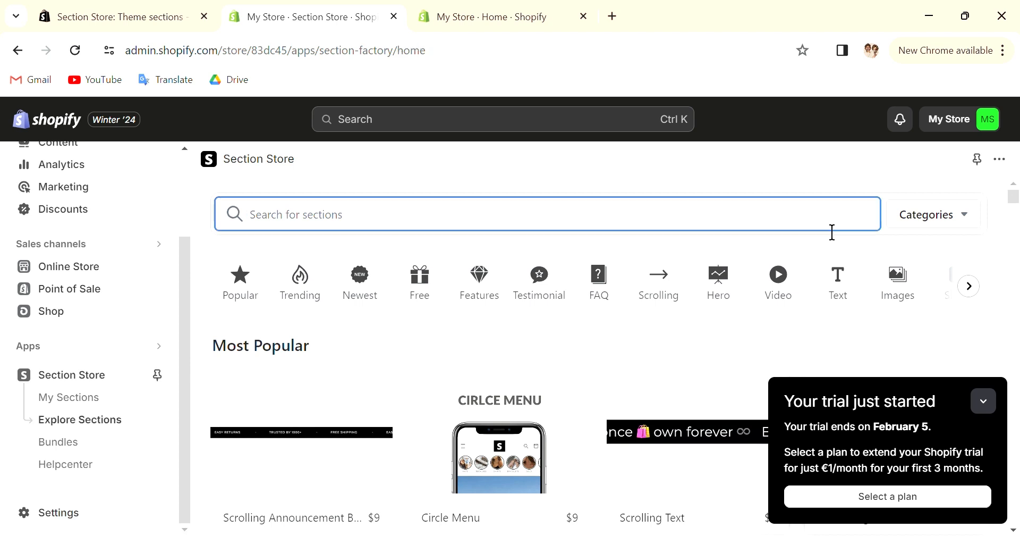
text(gallery)
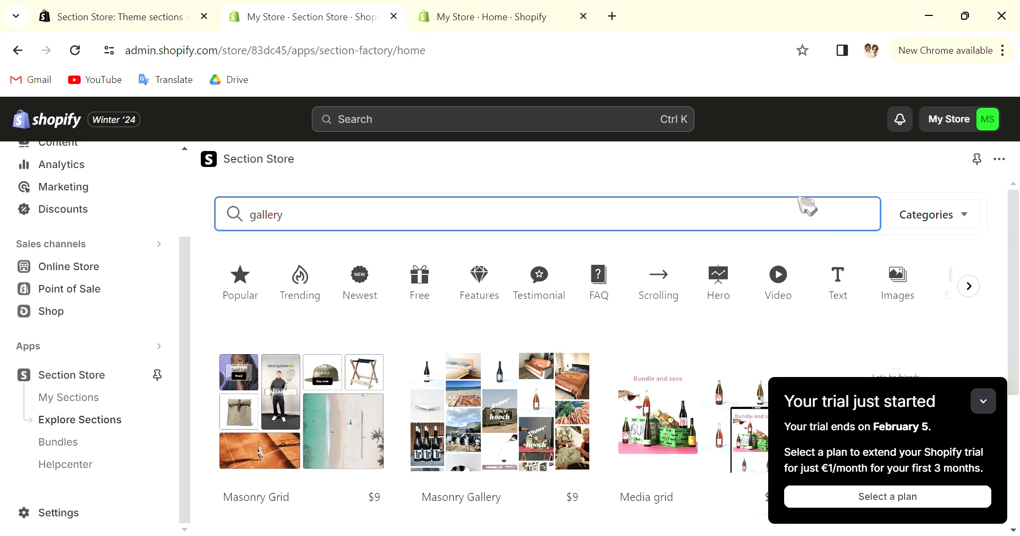
click(992, 401)
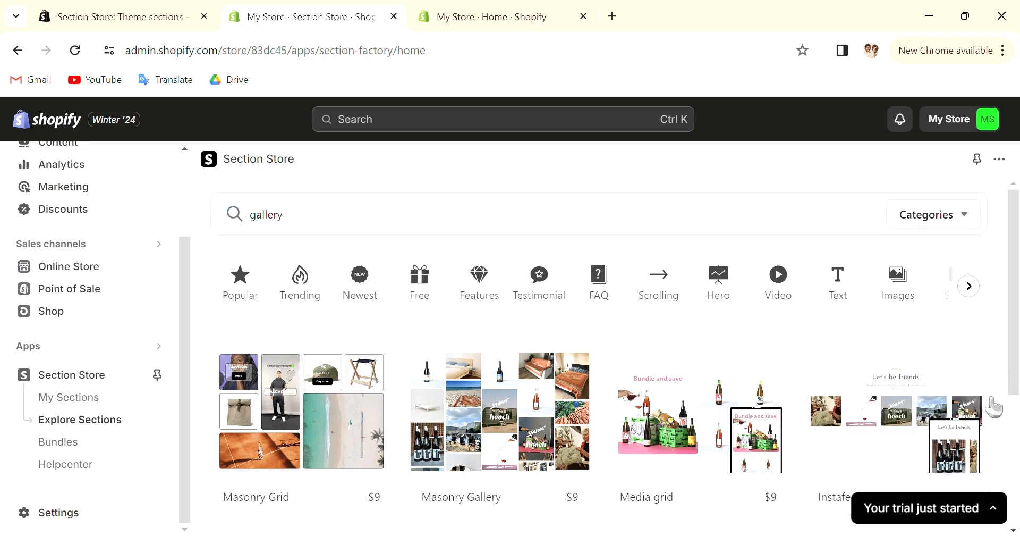
Get the free Image gallery #1 section from the gallery search results
scroll(675, 329, down, 2)
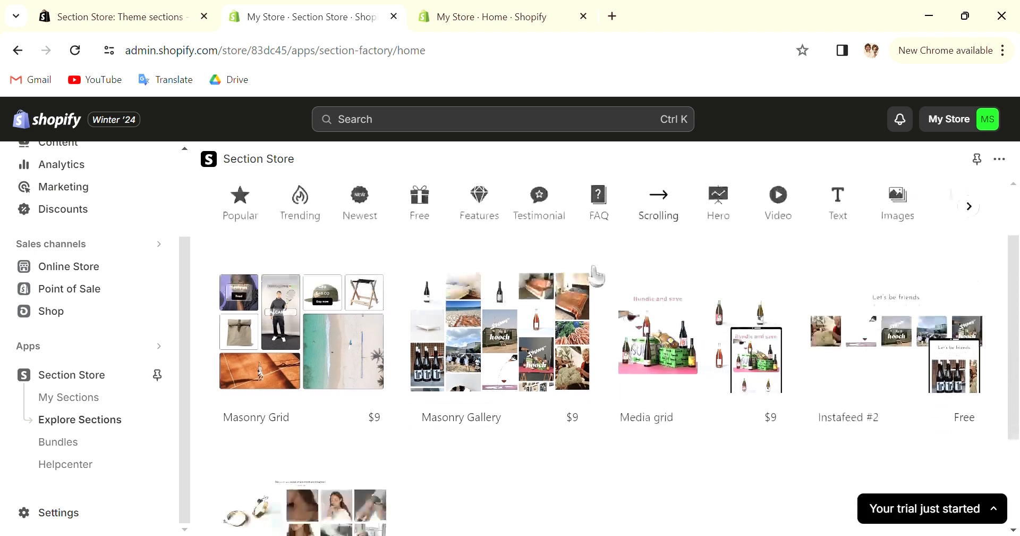
scroll(611, 355, down, 3)
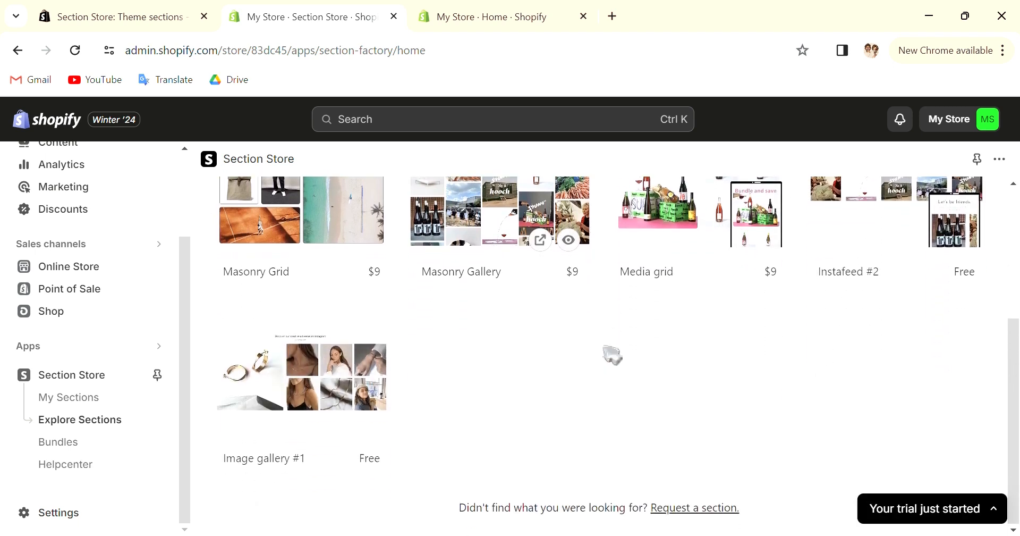
scroll(920, 330, up, 2)
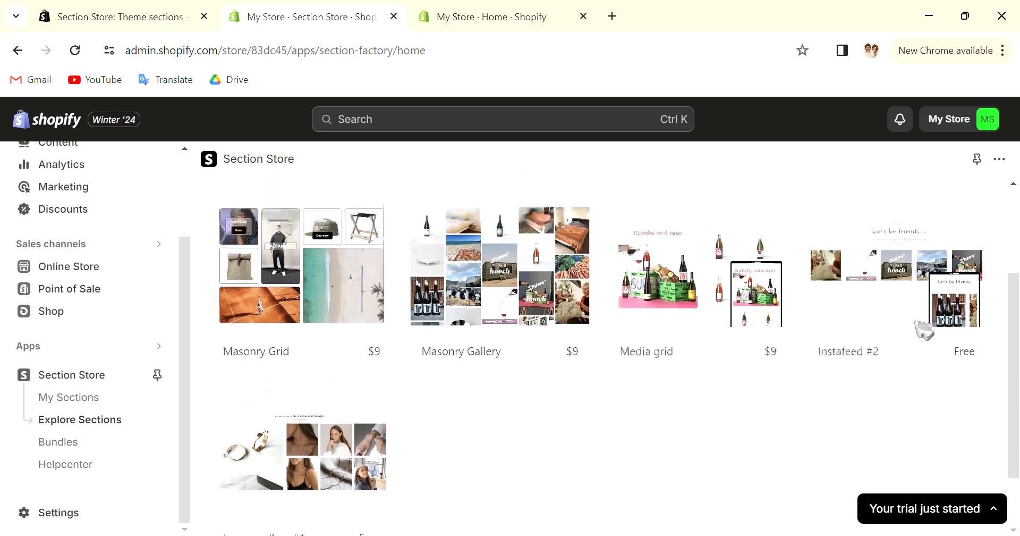
scroll(865, 330, down, 2)
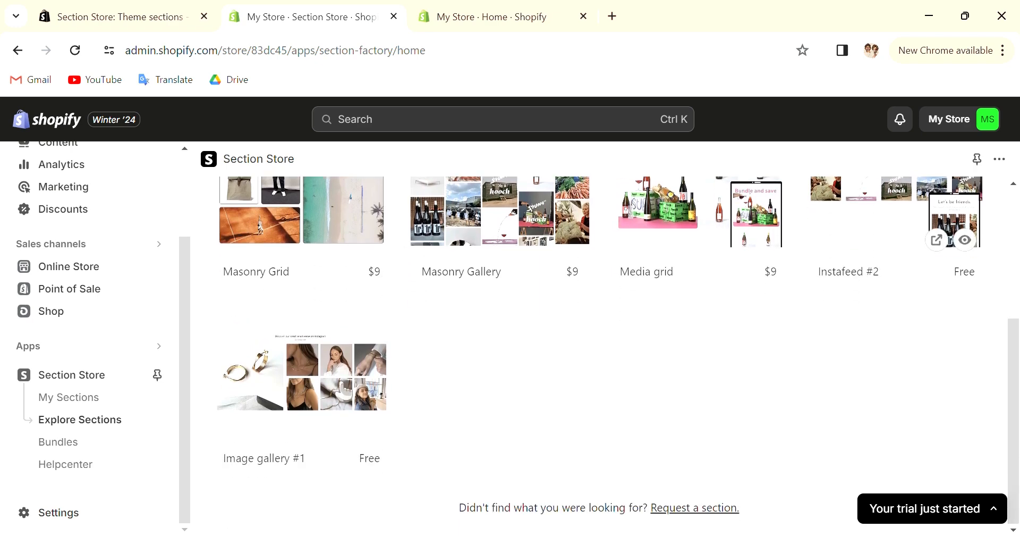
click(344, 390)
scroll(593, 364, down, 3)
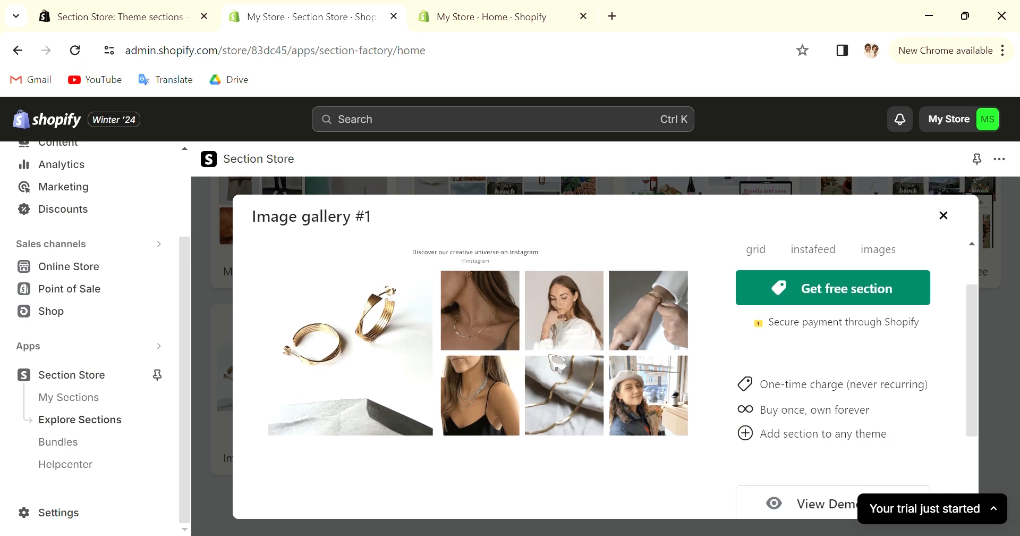
scroll(573, 351, up, 3)
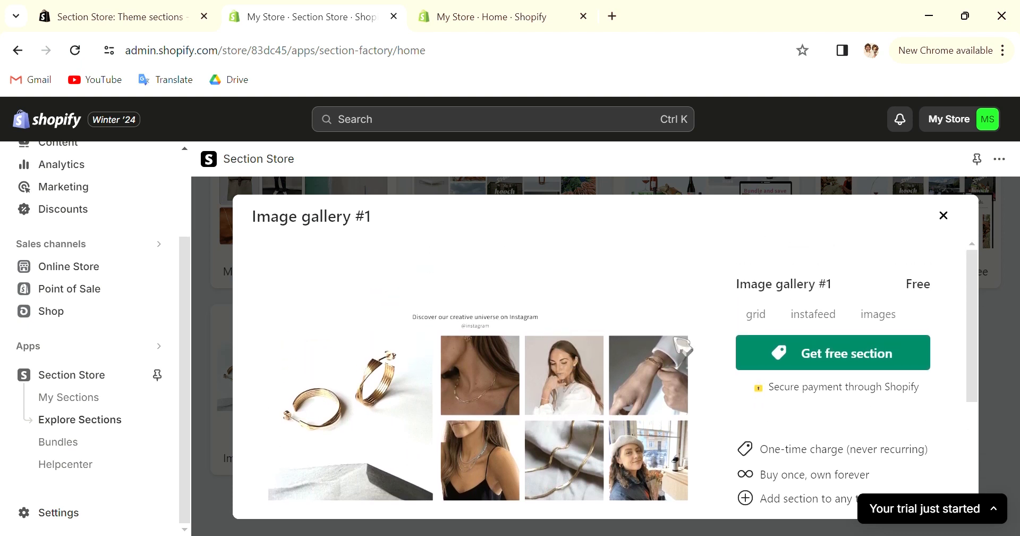
click(845, 363)
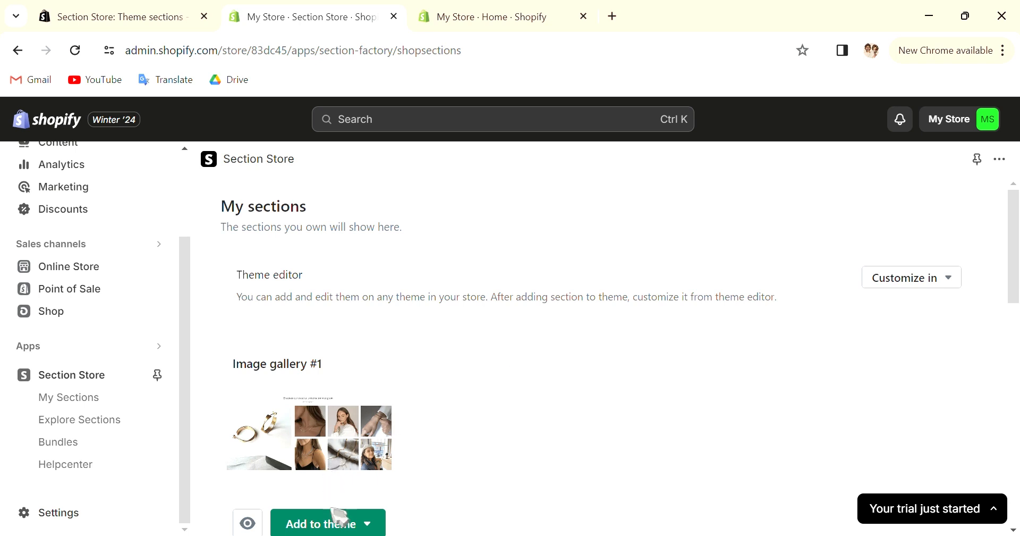
Add the Image gallery #1 section to the live Dawn theme and open Dawn in the theme editor
scroll(337, 515, down, 3)
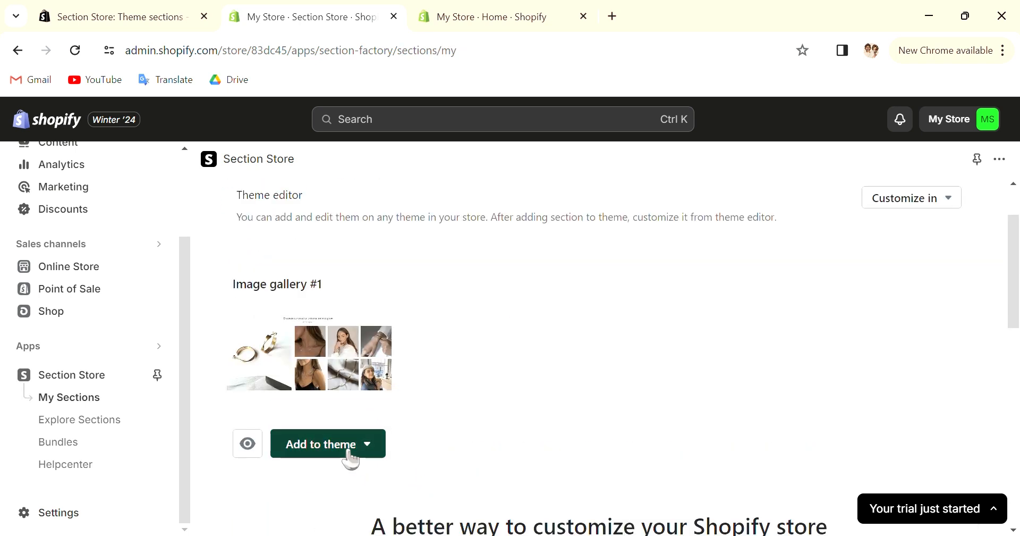
click(348, 450)
click(345, 485)
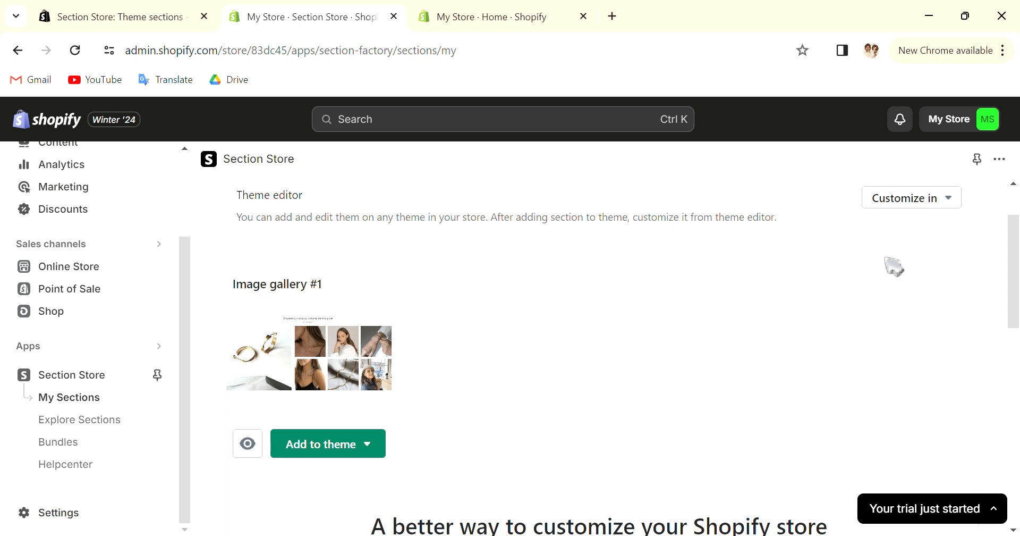
mouse_move(883, 211)
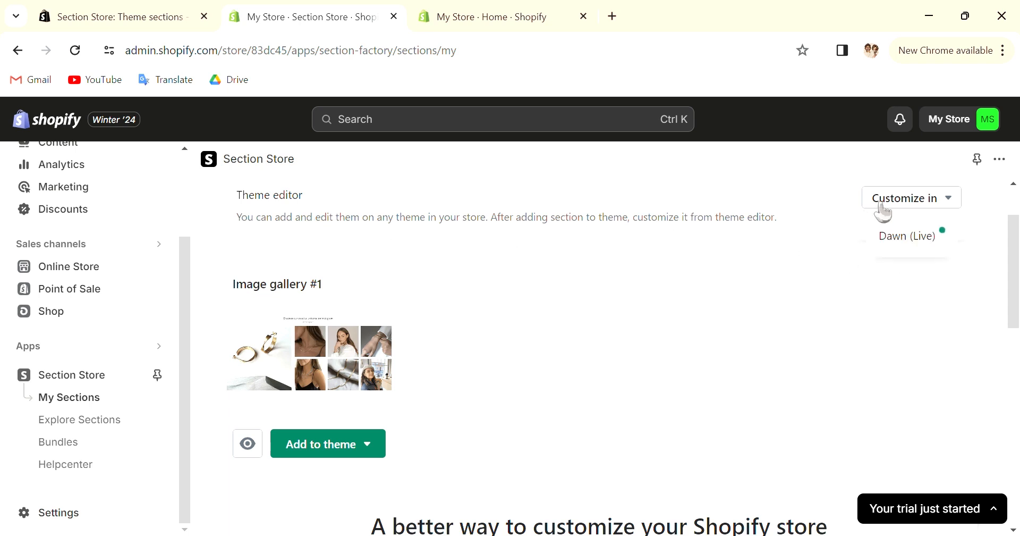
click(938, 243)
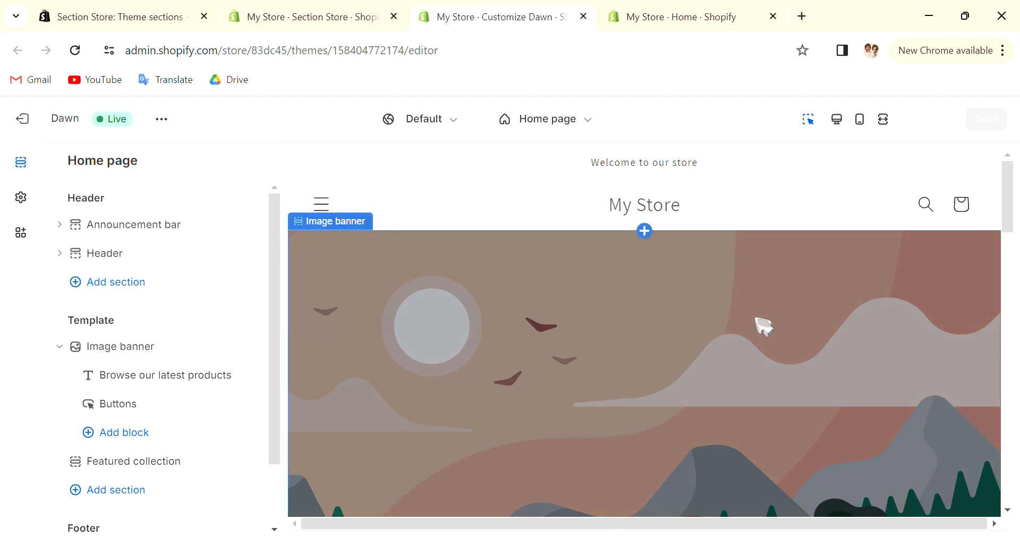
Return to the home page section list and remove the Image banner section from the template
scroll(774, 327, down, 4)
scroll(770, 319, up, 4)
scroll(771, 319, down, 1)
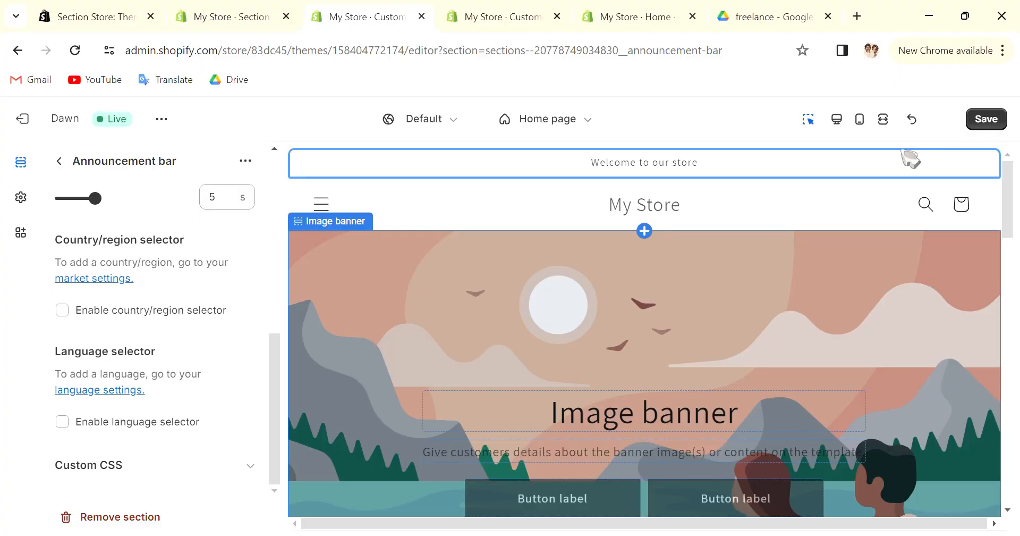
click(60, 161)
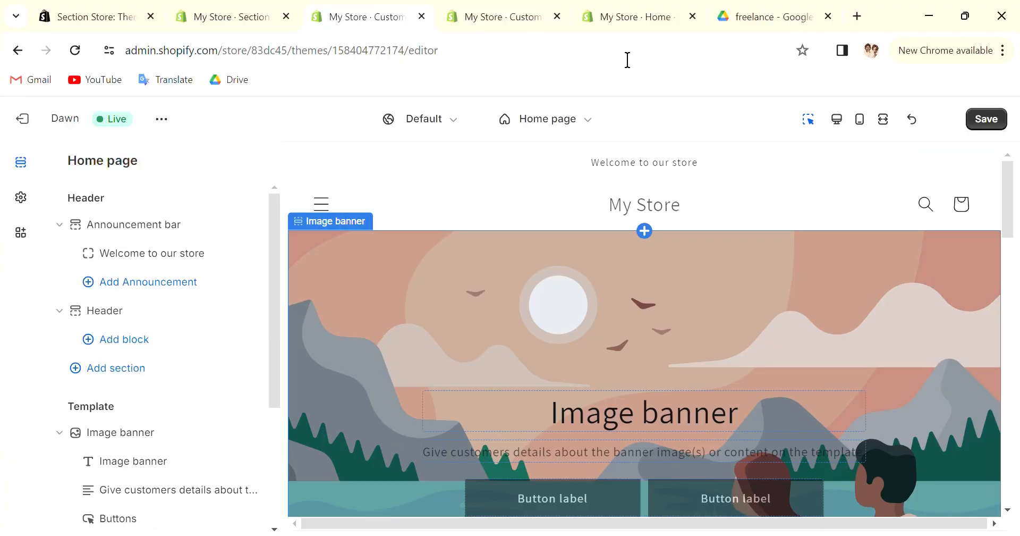
scroll(667, 269, down, 10)
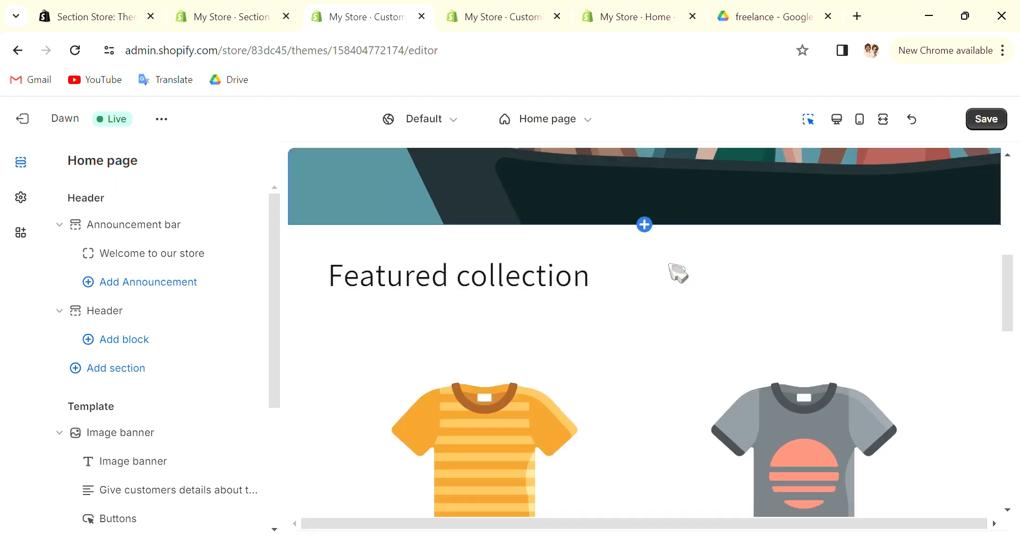
scroll(681, 283, up, 10)
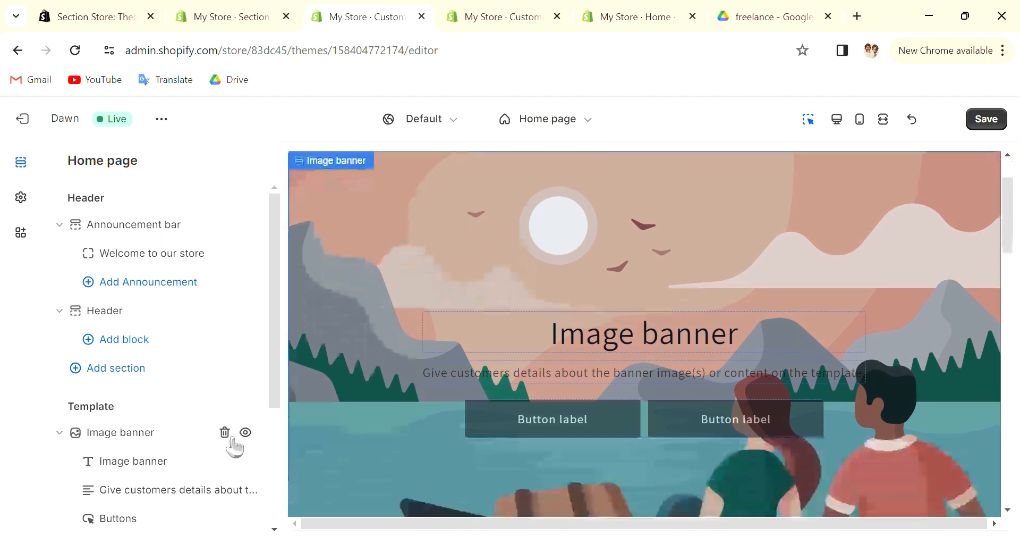
click(224, 432)
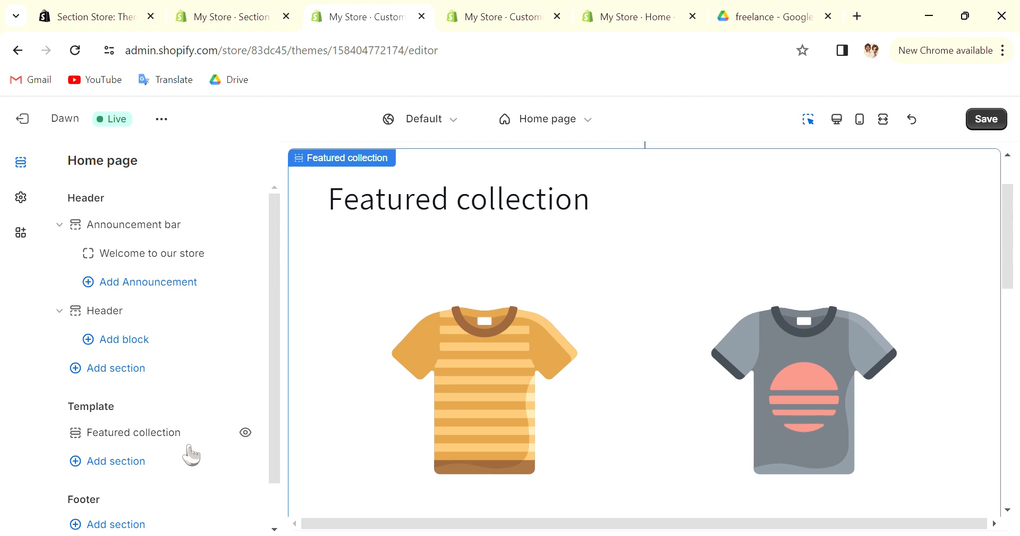
Add the SS - Image Gallery section to the home page template below Featured collection
click(112, 461)
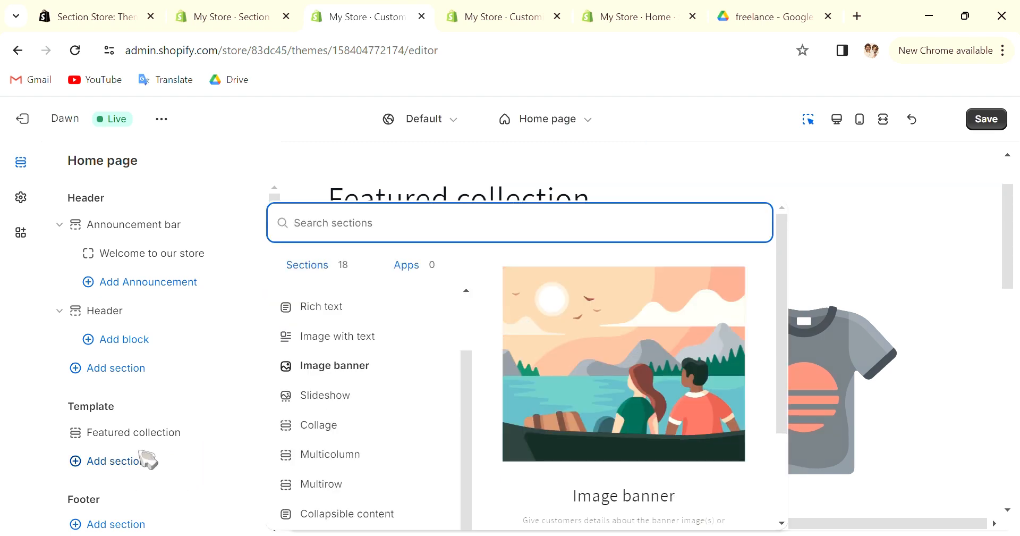
scroll(332, 405, down, 4)
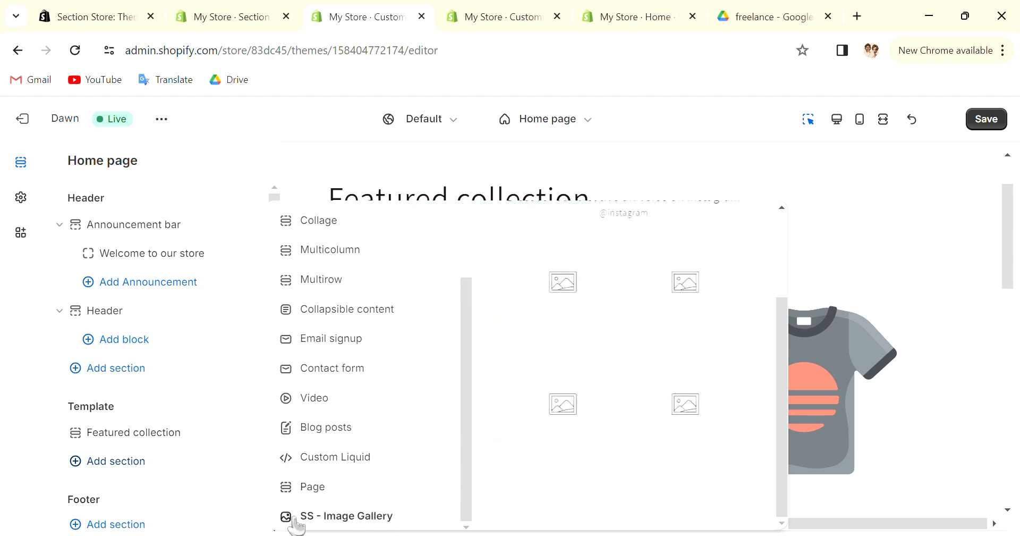
click(381, 520)
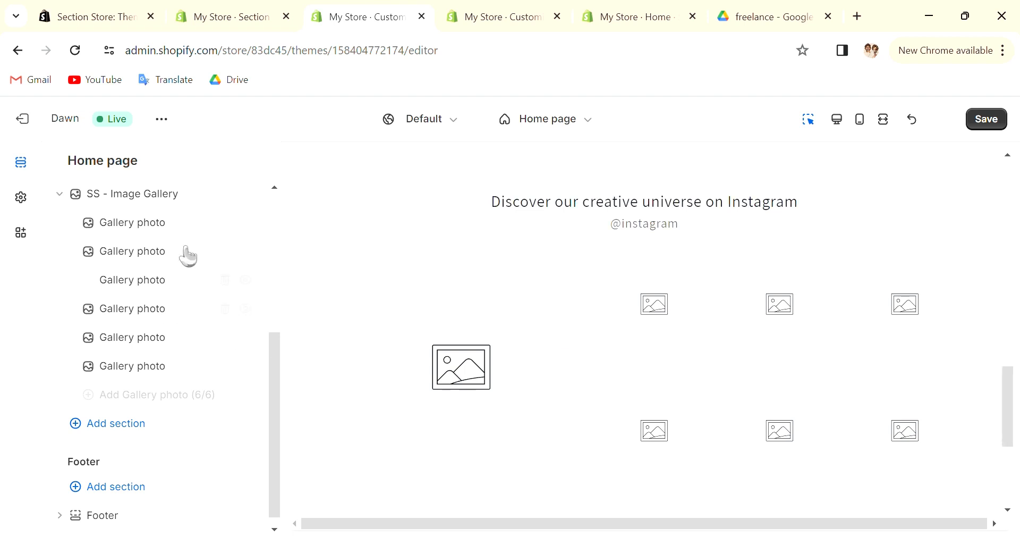
Set the image gallery's title to "sample title" and its title font size to 22 px
click(675, 207)
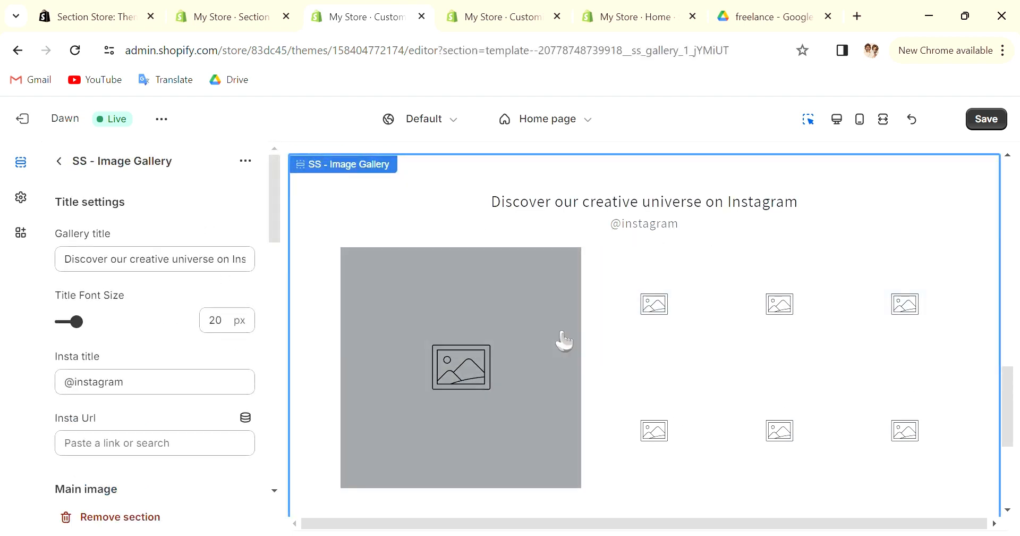
click(148, 273)
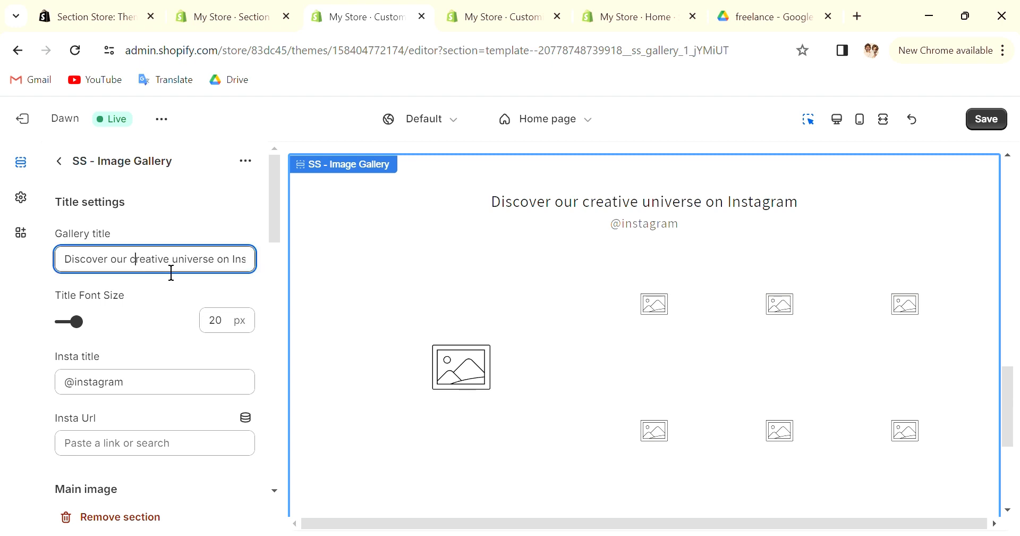
drag(64, 259, 261, 268)
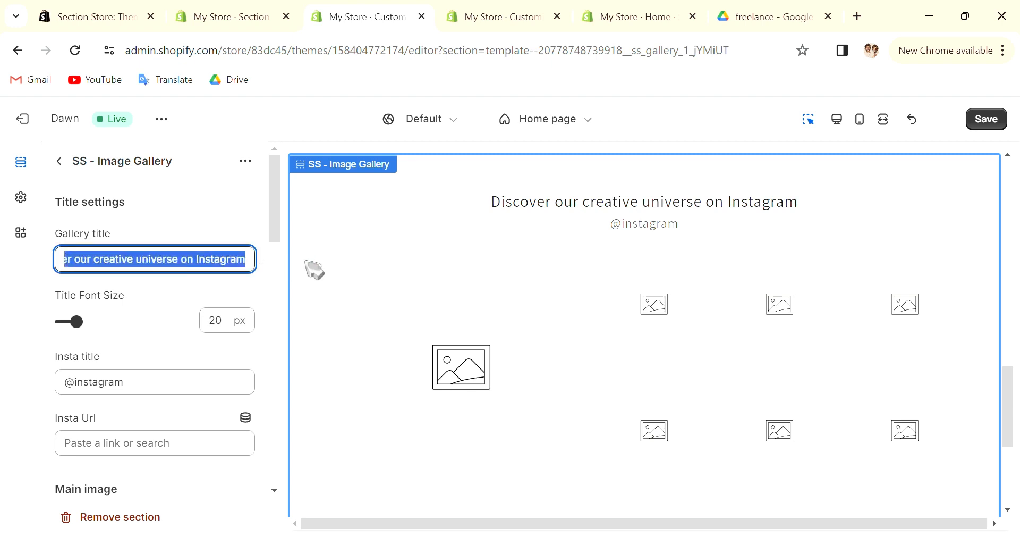
text(sample ti)
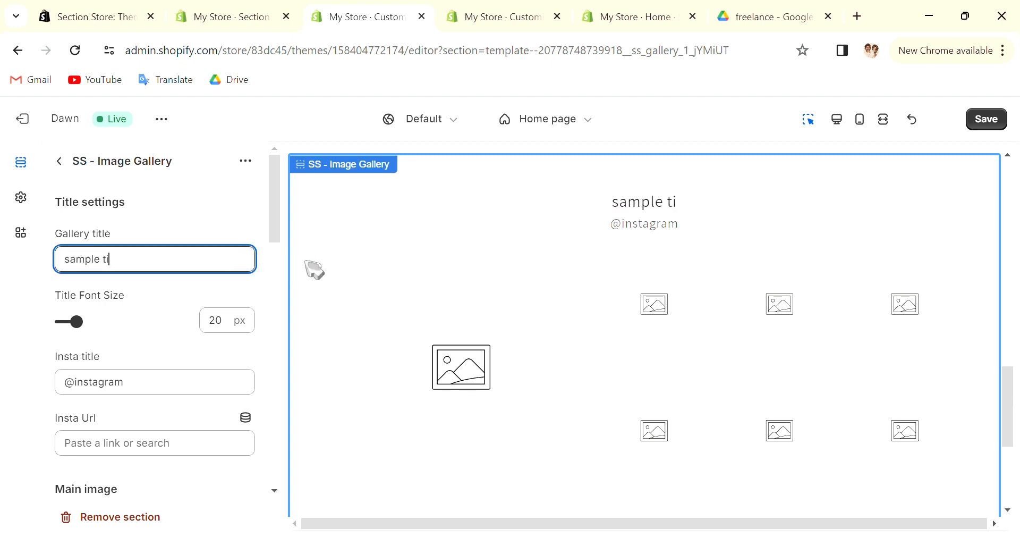
text(tle)
mouse_move(76, 321)
mouse_down()
mouse_move(139, 330)
mouse_move(91, 332)
mouse_up()
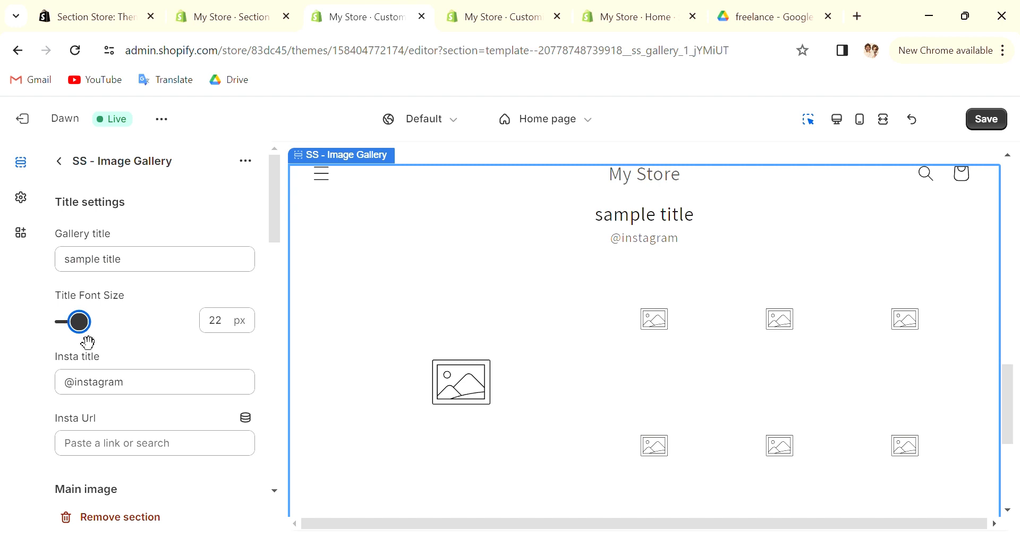
click(179, 394)
double_click(85, 396)
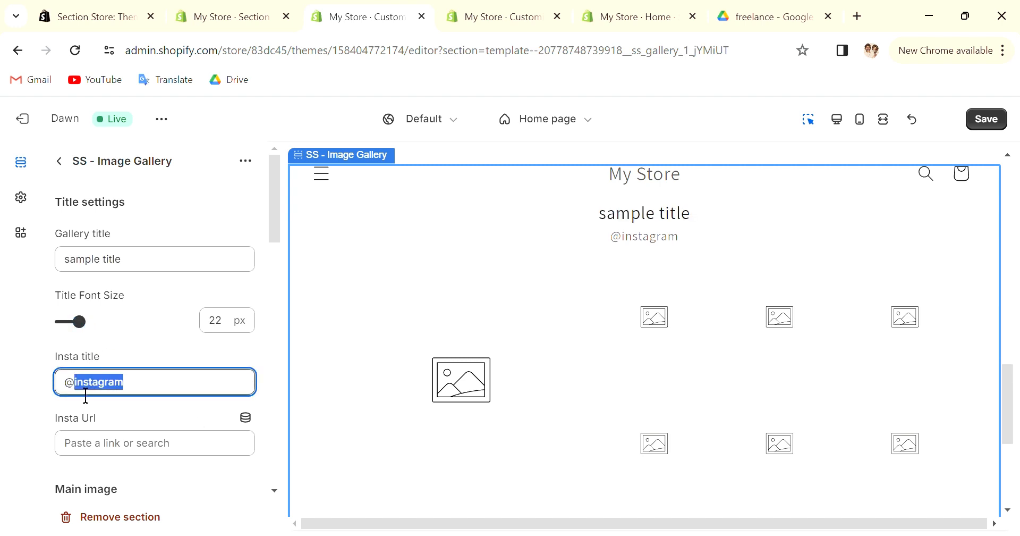
key(BackSpace)
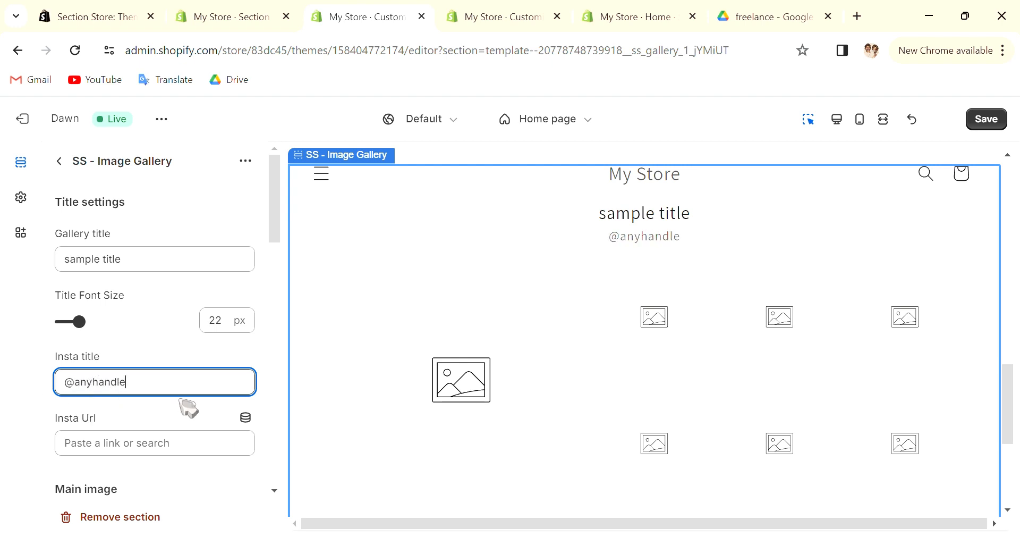
text(anyhandle o)
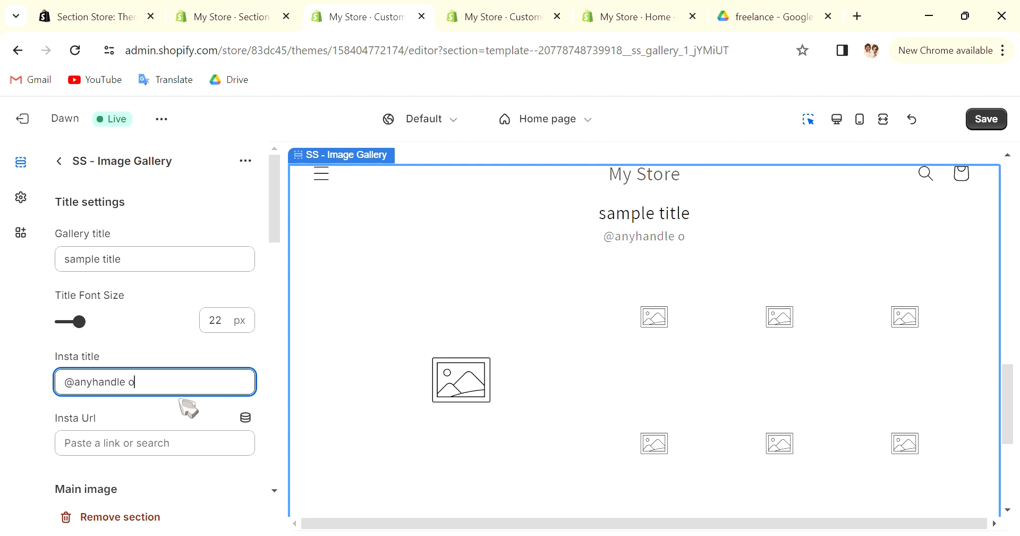
text(rlink)
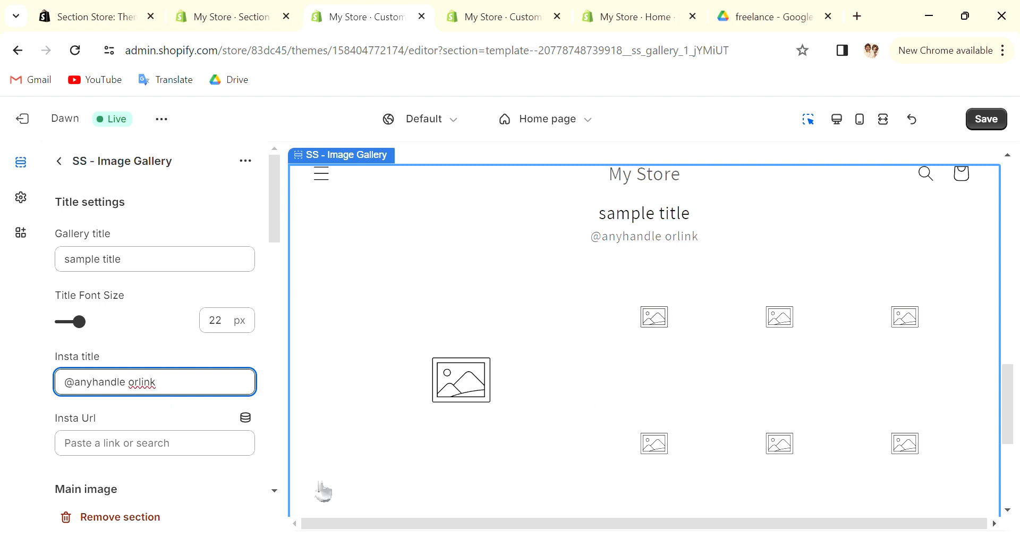
click(149, 450)
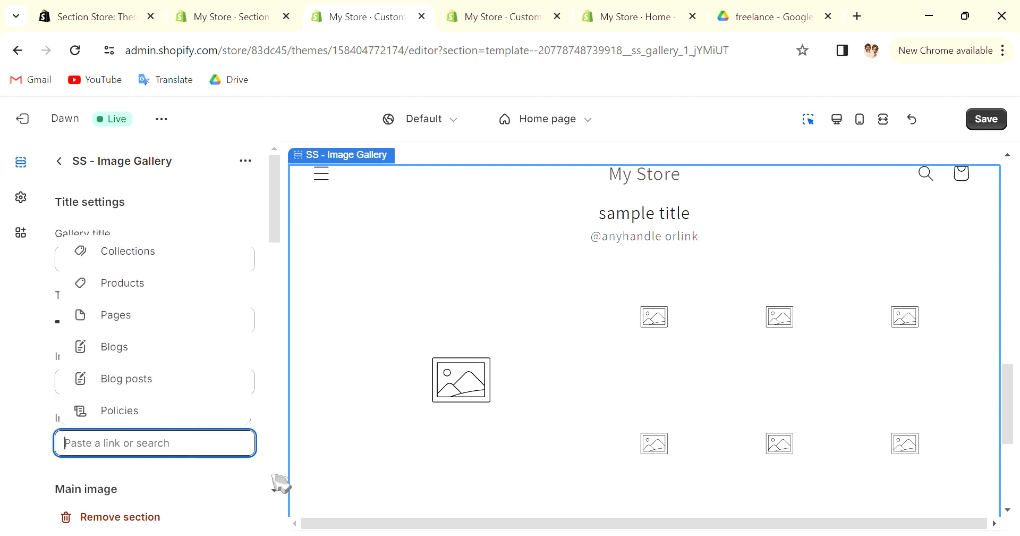
text(https://instagram.com)
key(Return)
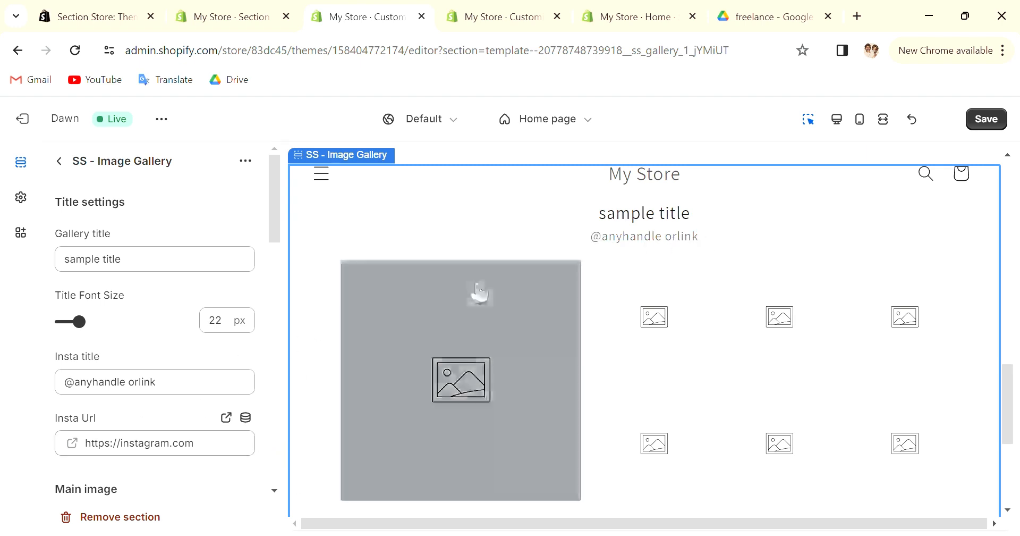
Set the gallery main image to the free Staff Favorites photo of a person standing on a rocky seashore
scroll(483, 284, down, 2)
scroll(319, 376, up, 2)
scroll(201, 416, down, 3)
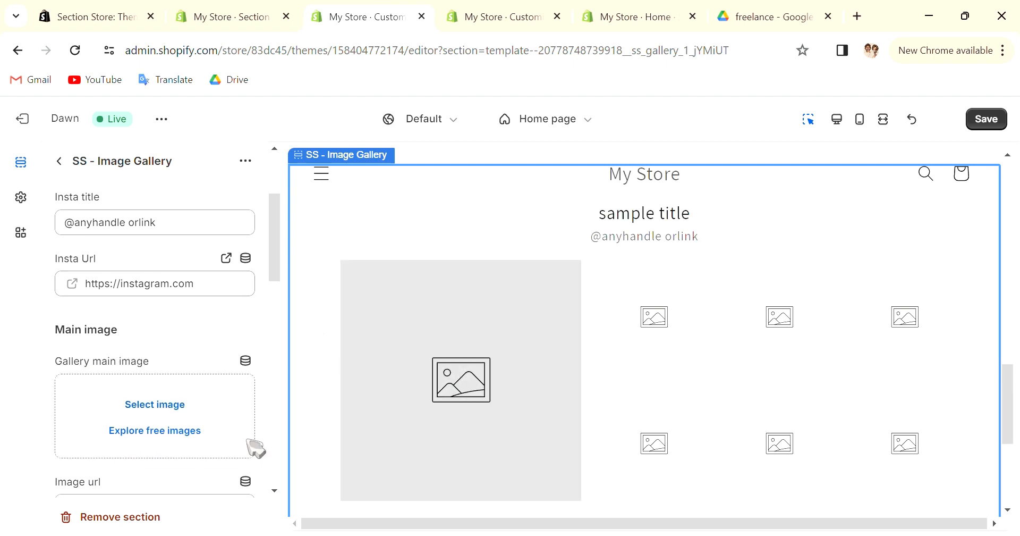
click(198, 429)
click(113, 266)
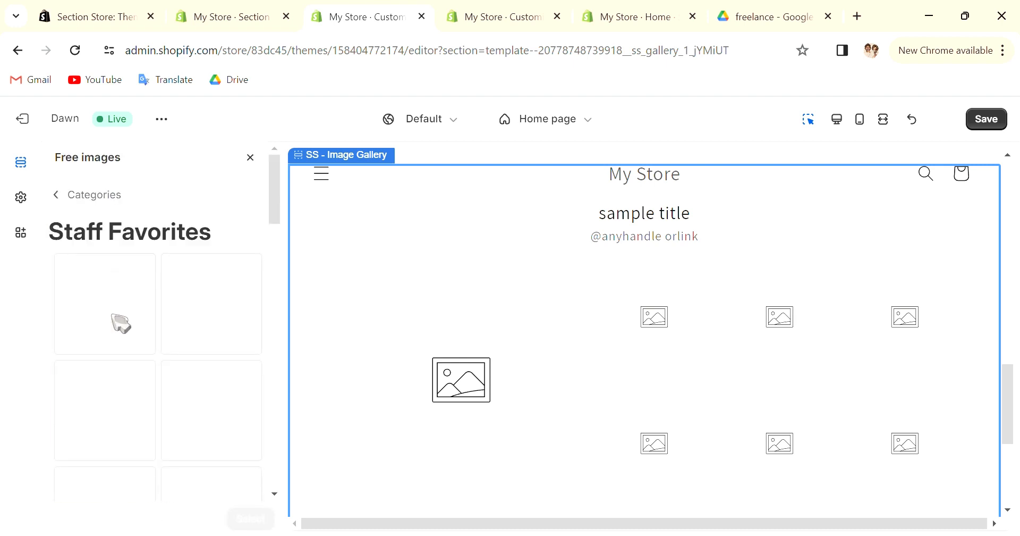
click(121, 323)
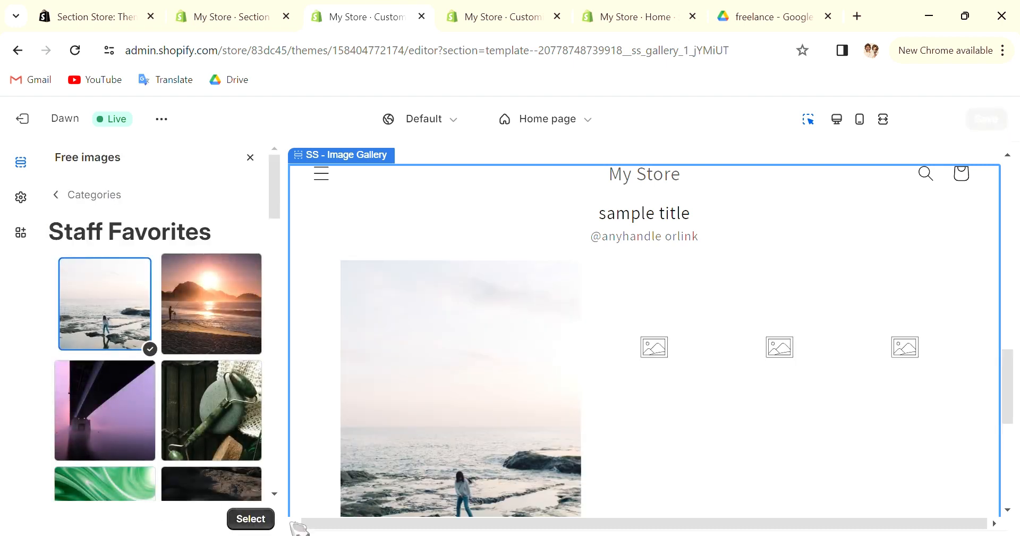
click(249, 518)
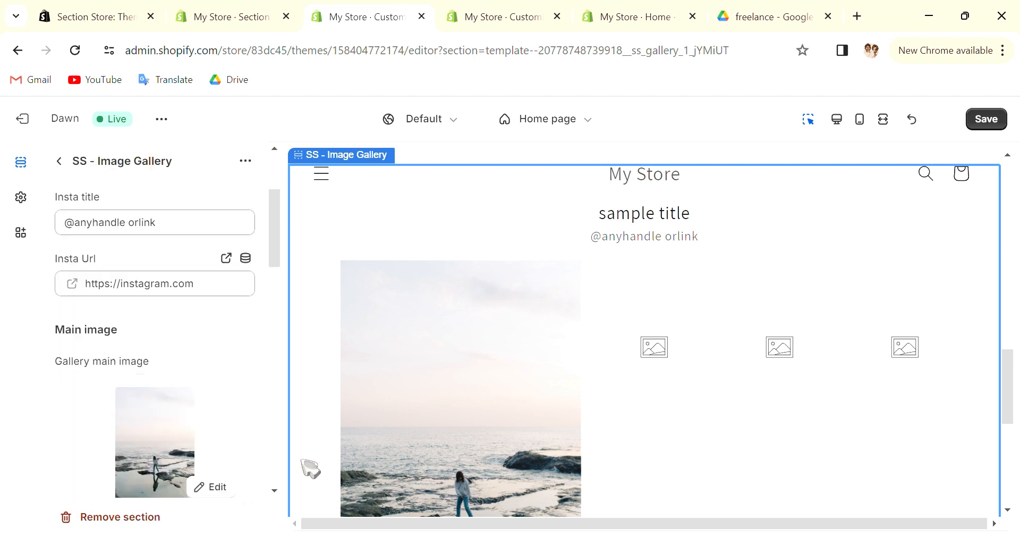
scroll(133, 391, down, 4)
click(124, 452)
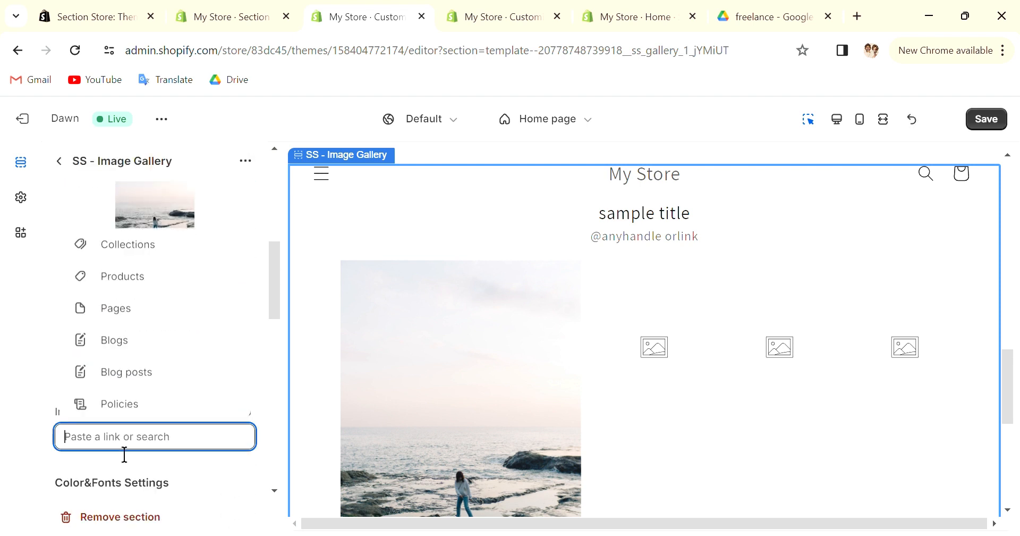
text(https://instagram.com)
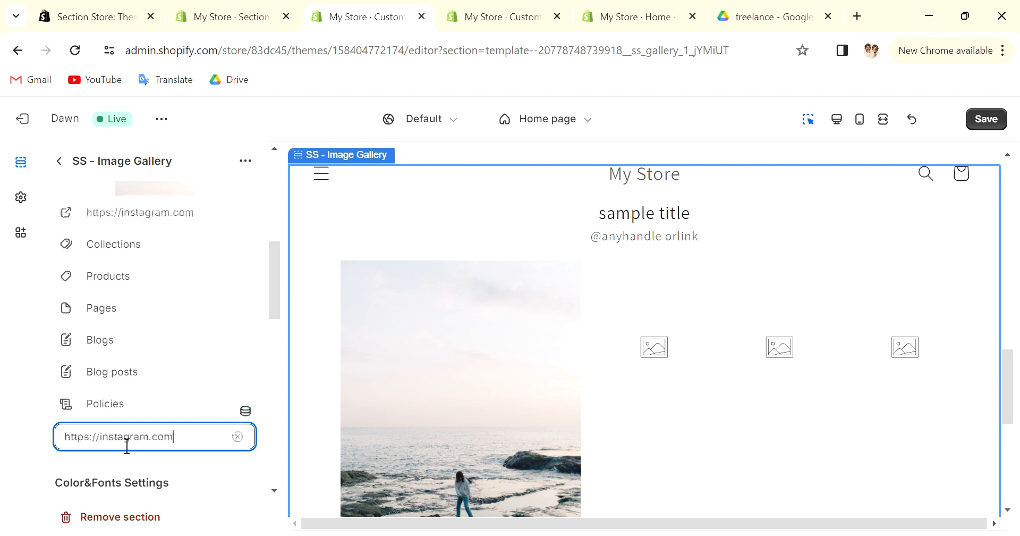
key(Return)
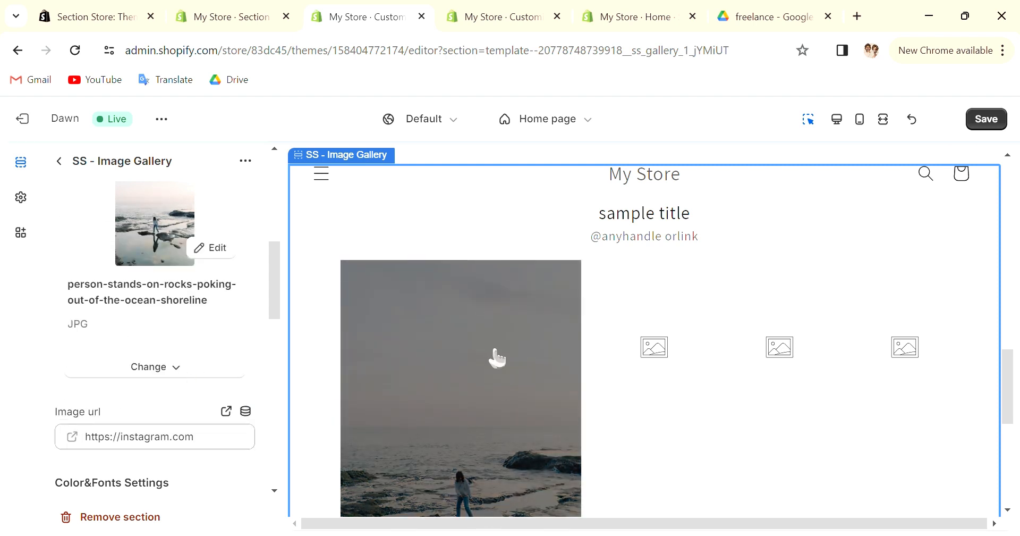
scroll(414, 321, down, 1)
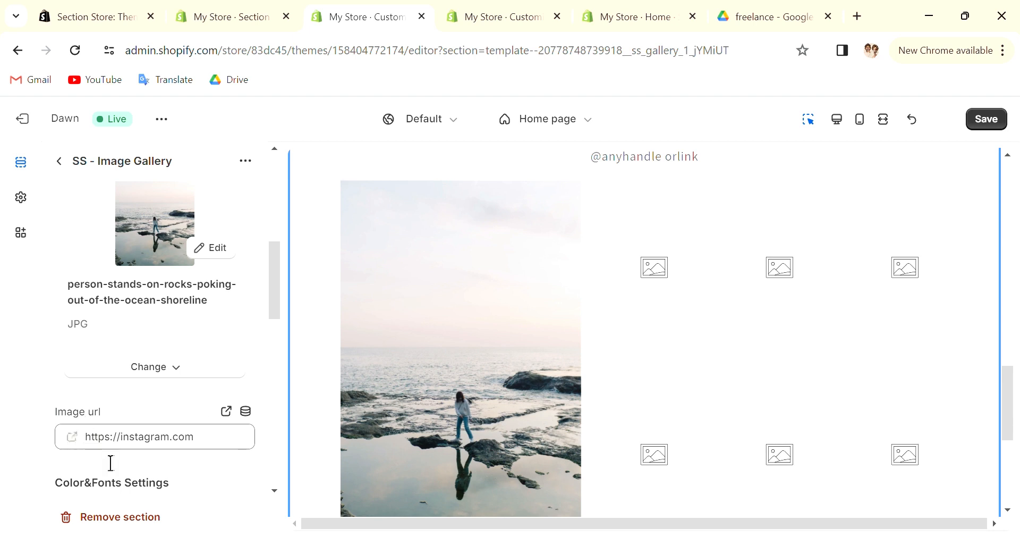
scroll(111, 462, down, 3)
scroll(191, 404, up, 3)
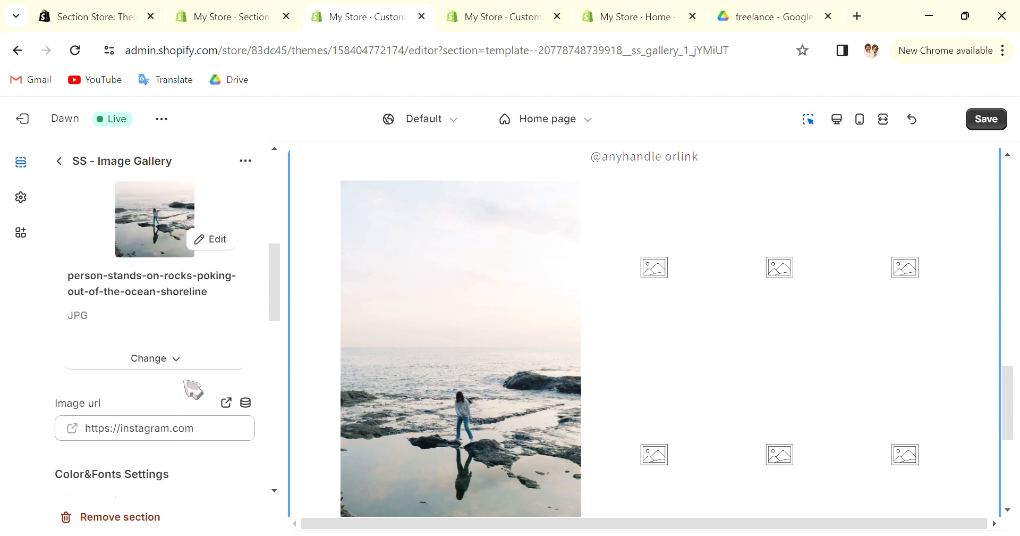
Fill the first gallery photo block with the free Shop Local image of a rack of women's clothing
click(66, 163)
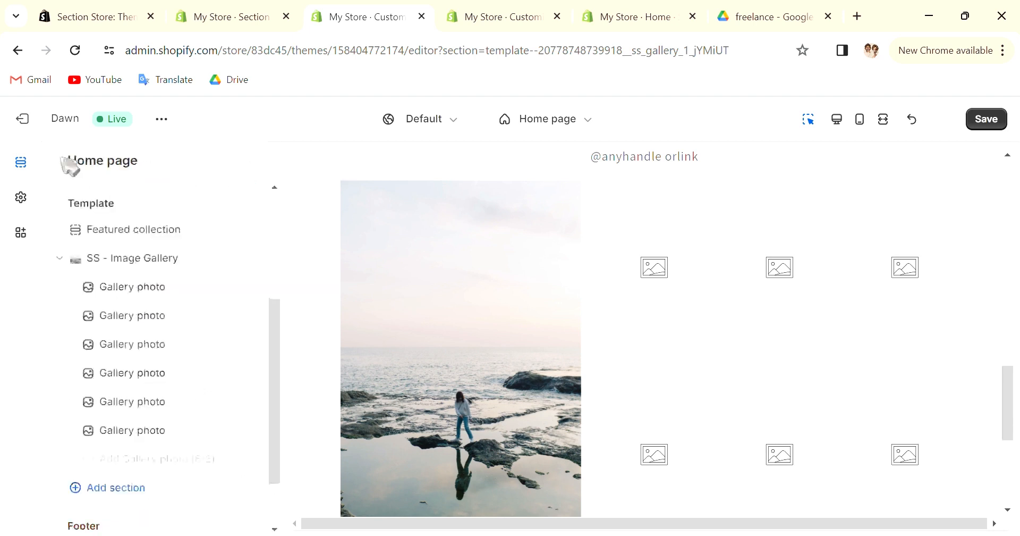
click(126, 290)
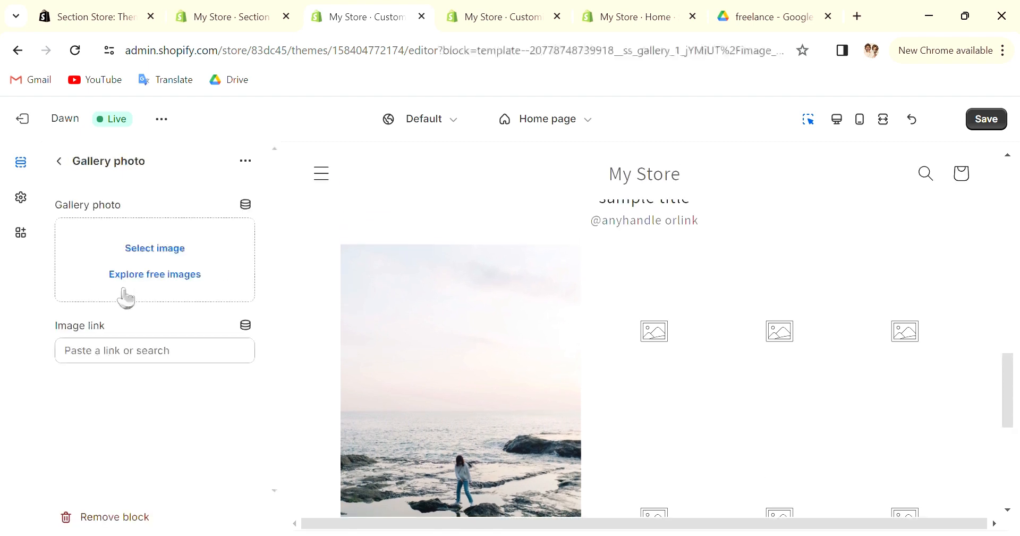
click(141, 259)
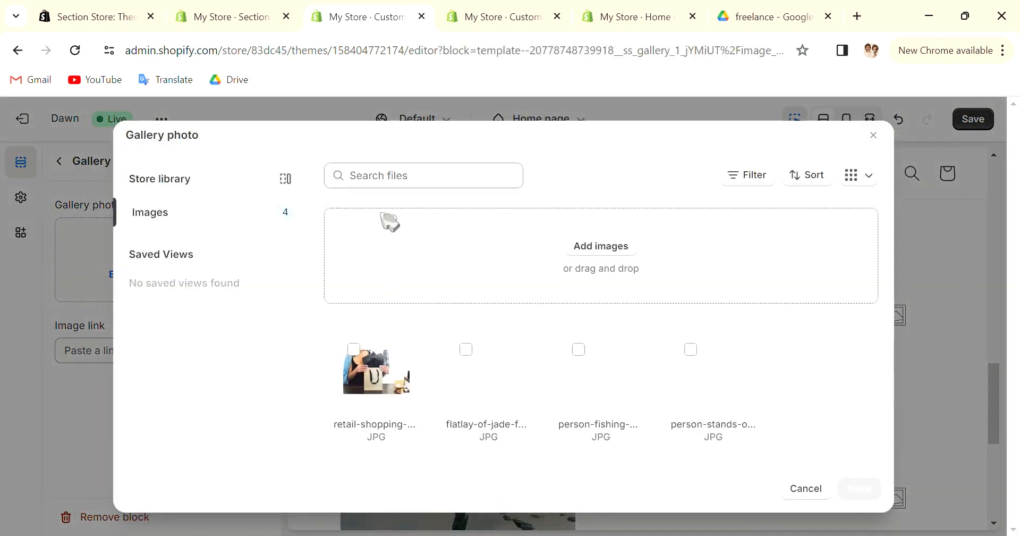
click(811, 488)
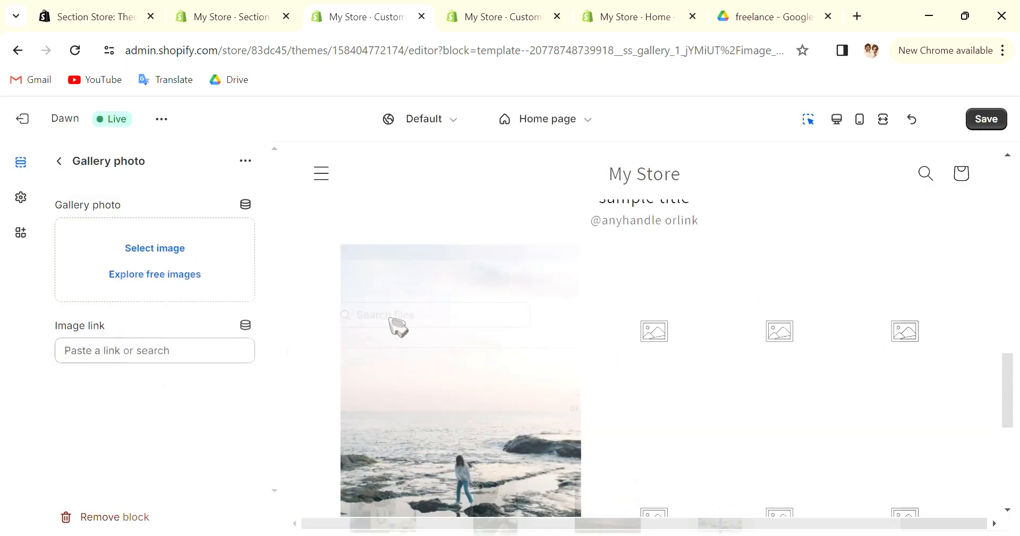
click(198, 275)
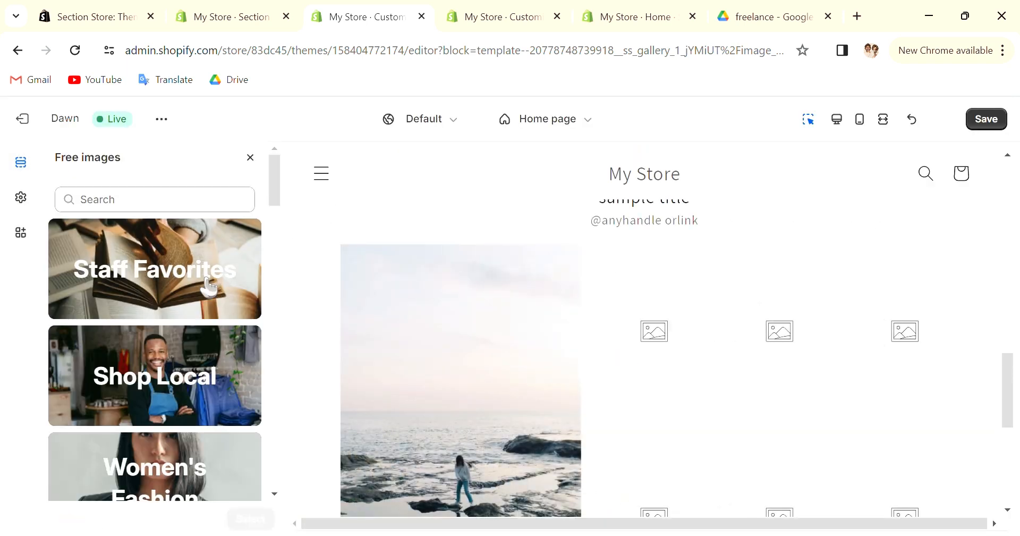
click(210, 393)
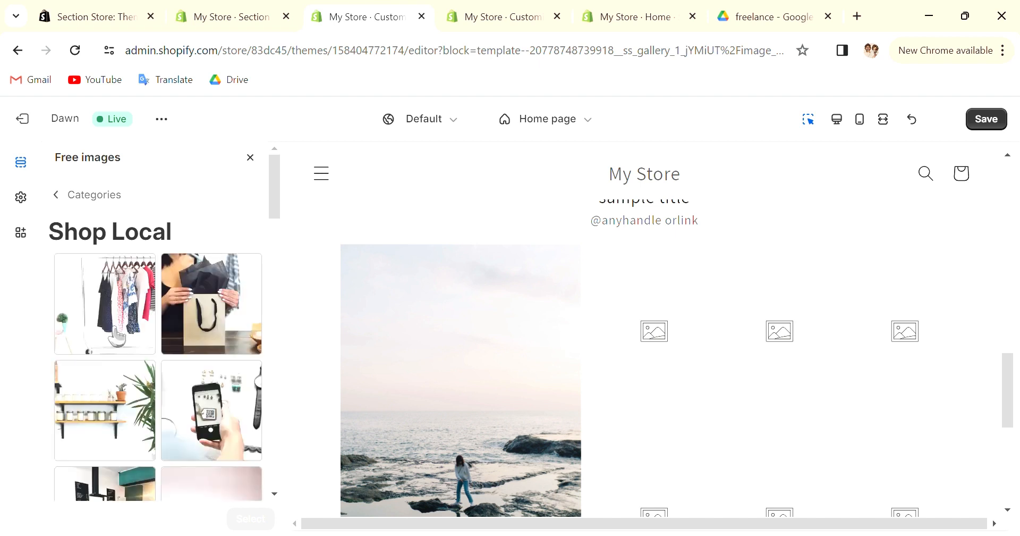
click(104, 303)
click(244, 520)
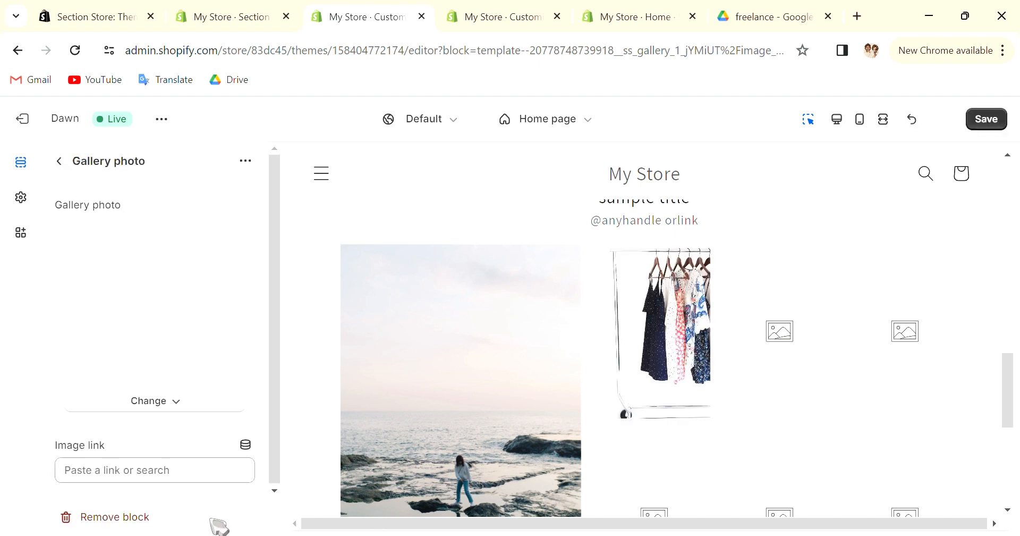
click(174, 470)
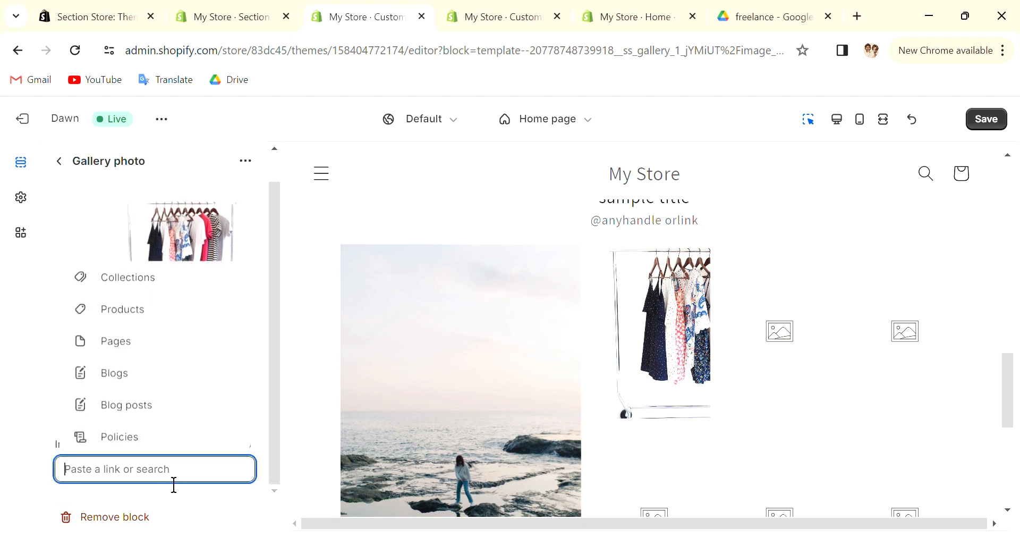
text(https://instagram.com)
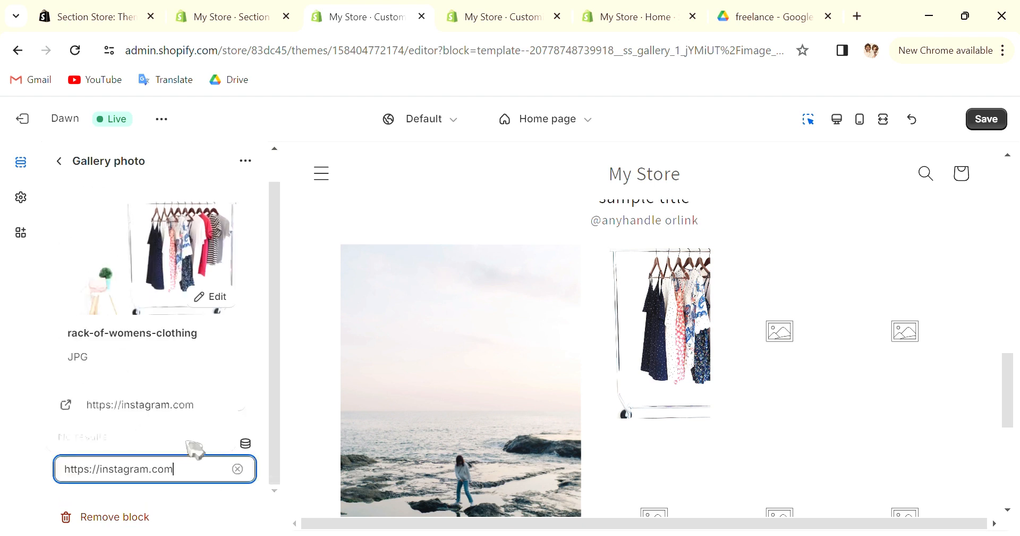
click(179, 409)
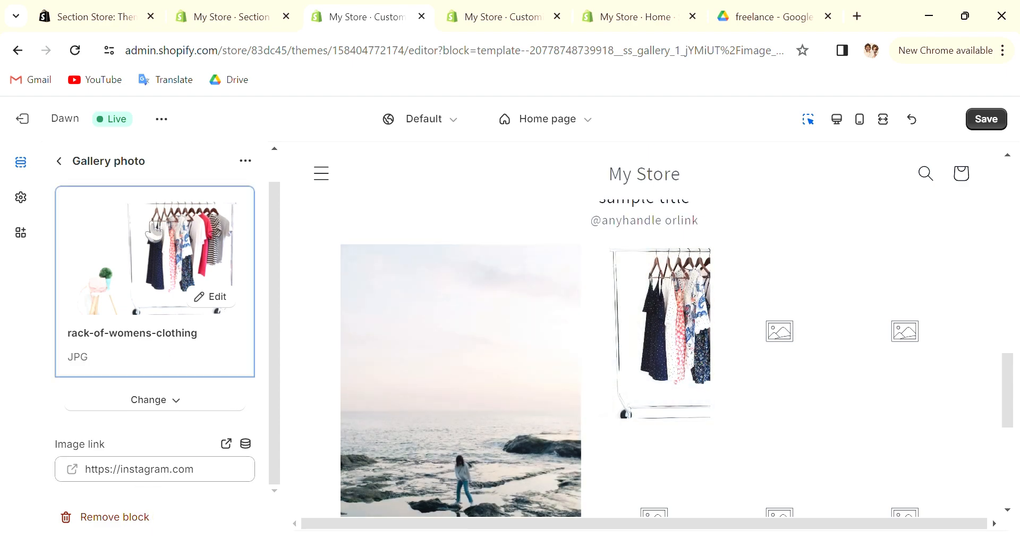
click(63, 161)
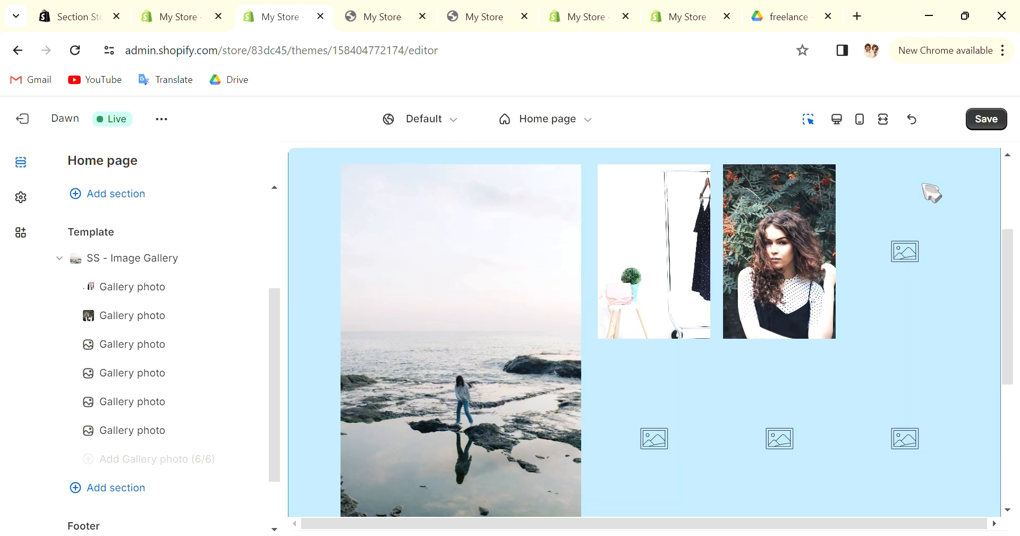
Move the focal point of the first gallery photo onto the pink bag beside the plant and save the image edit
scroll(690, 366, down, 2)
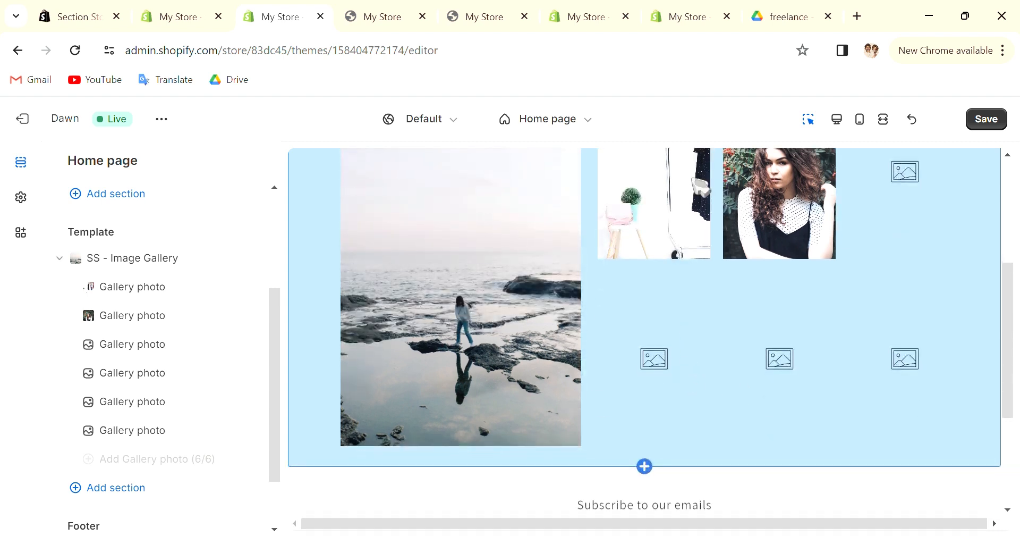
scroll(611, 303, up, 2)
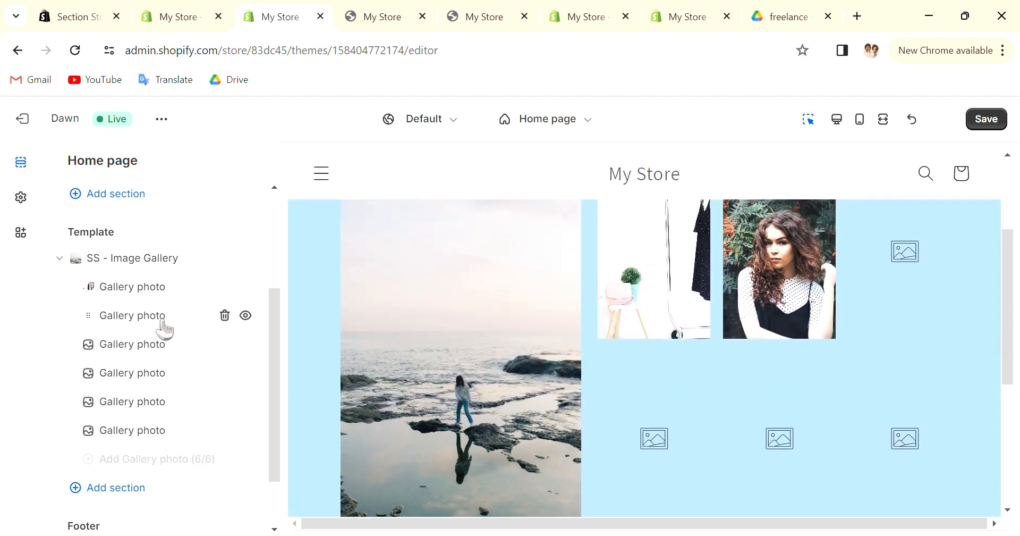
click(141, 287)
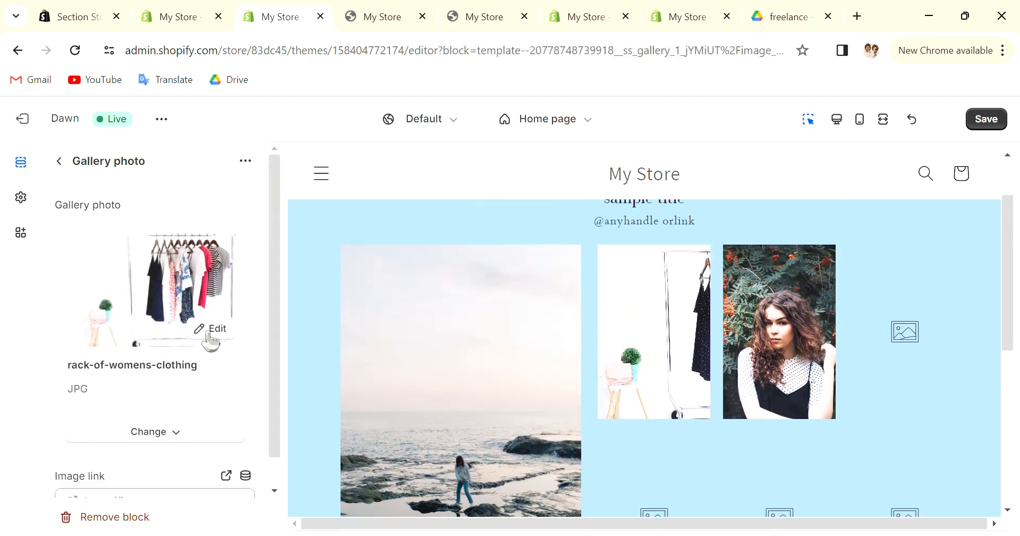
click(213, 330)
drag(344, 386, 360, 417)
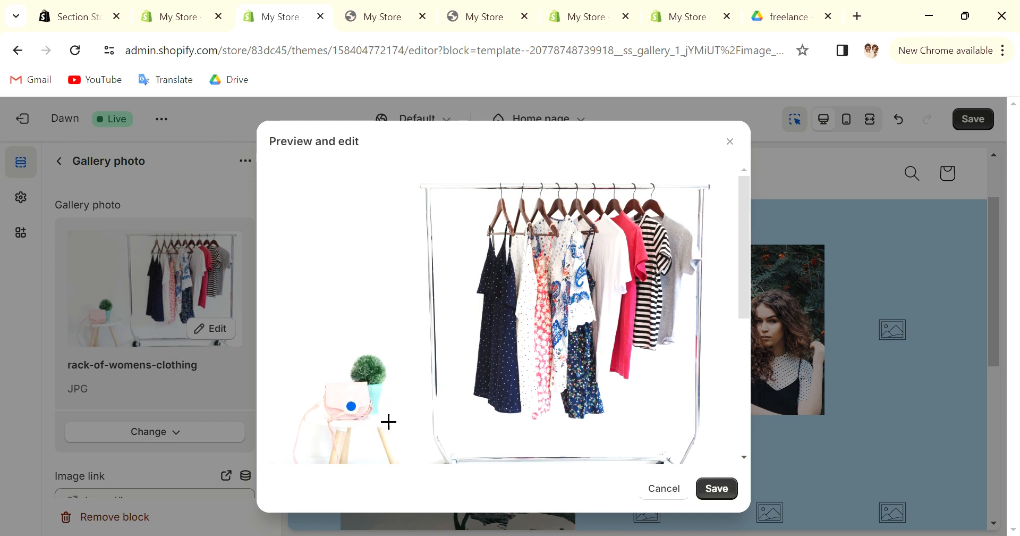
click(711, 486)
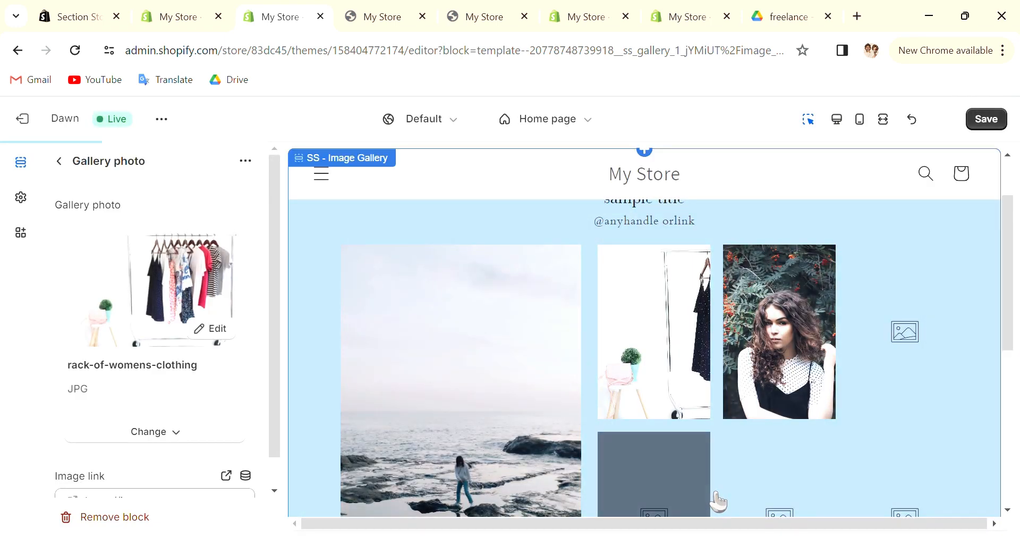
Move the clothing rack photo's focal point onto the patterned dresses in the middle of the rack and save the image edit
click(226, 330)
drag(349, 400, 582, 278)
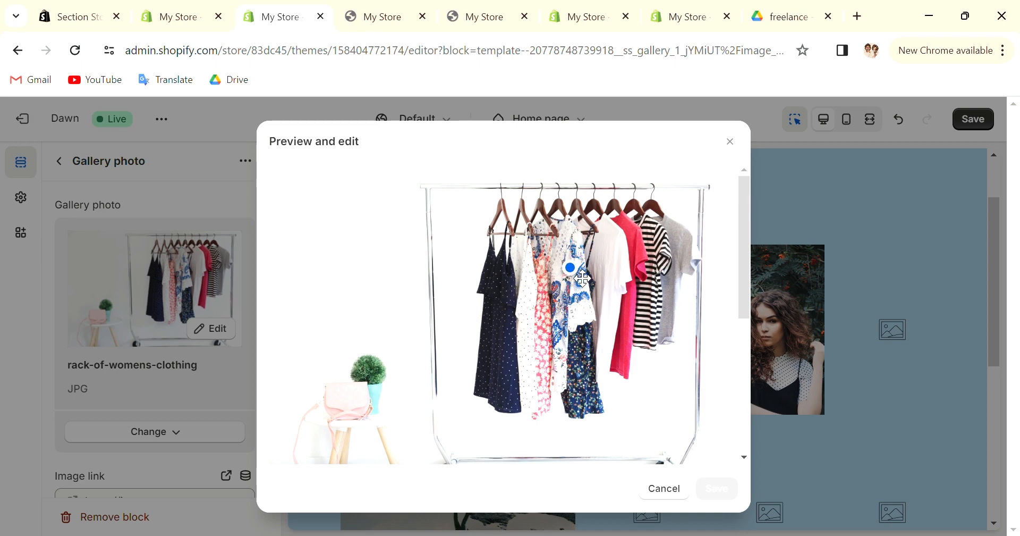
click(716, 488)
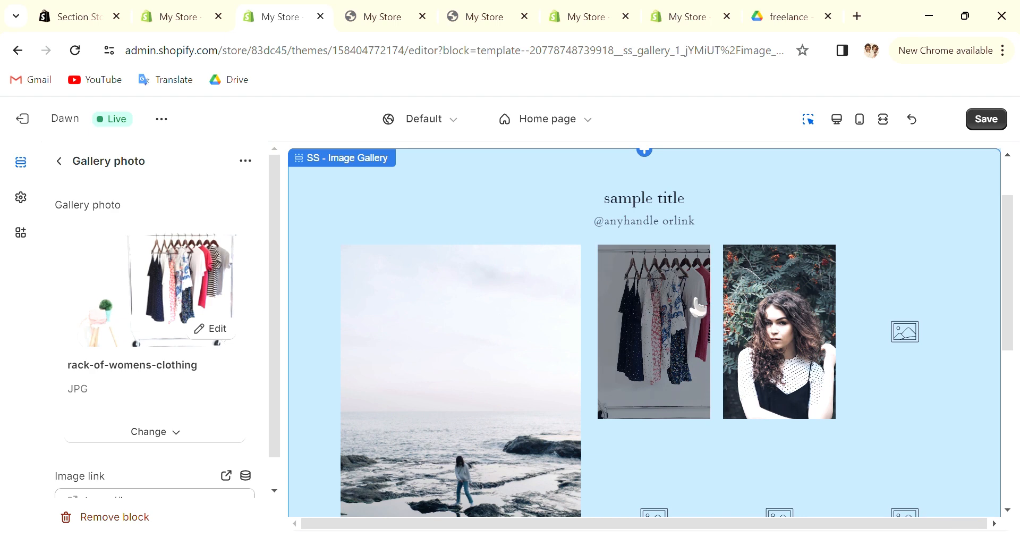
scroll(388, 376, down, 1)
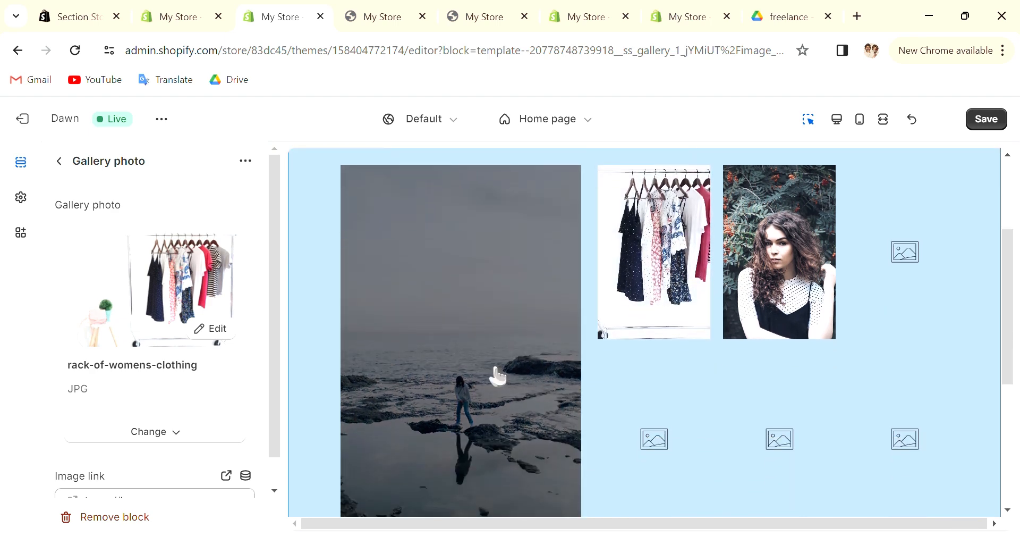
click(63, 163)
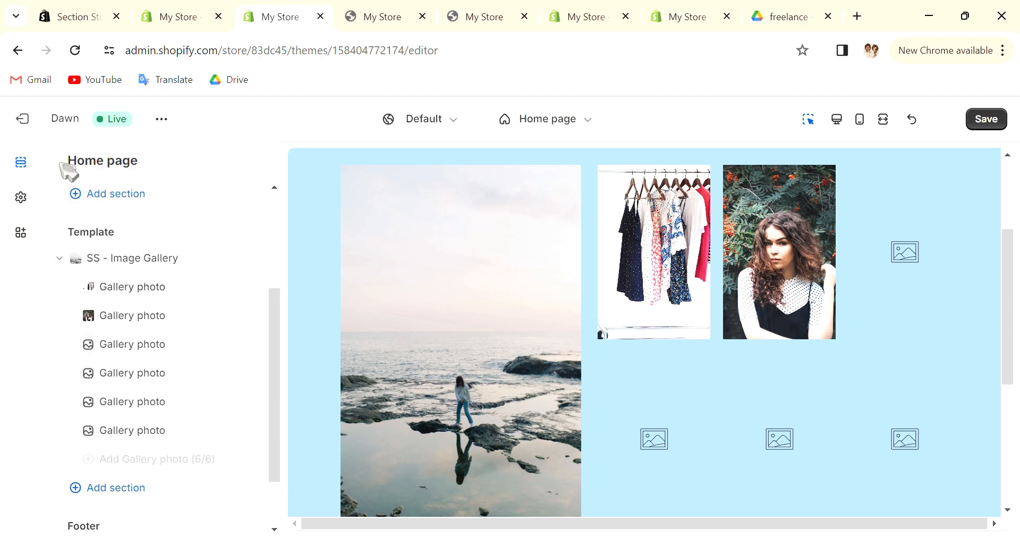
Set the gallery main image's focal point on the water near its lower edge, below the person's reflection, and save the image edit
click(146, 287)
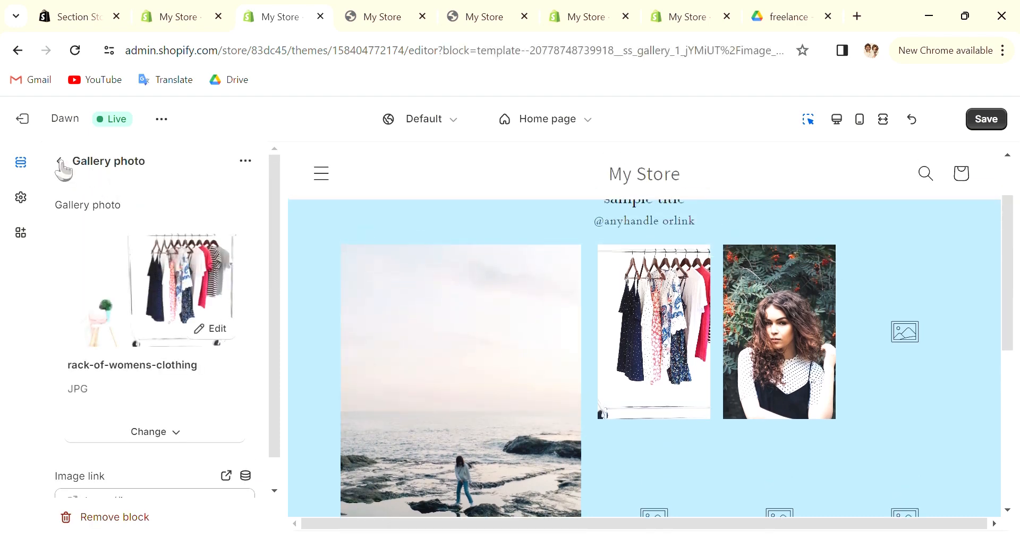
click(60, 162)
click(132, 258)
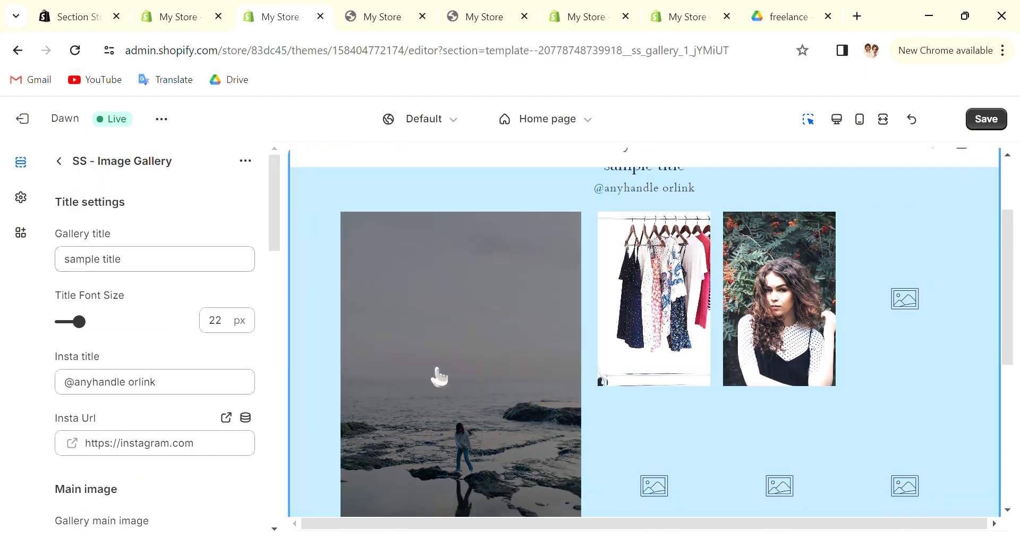
scroll(439, 377, down, 2)
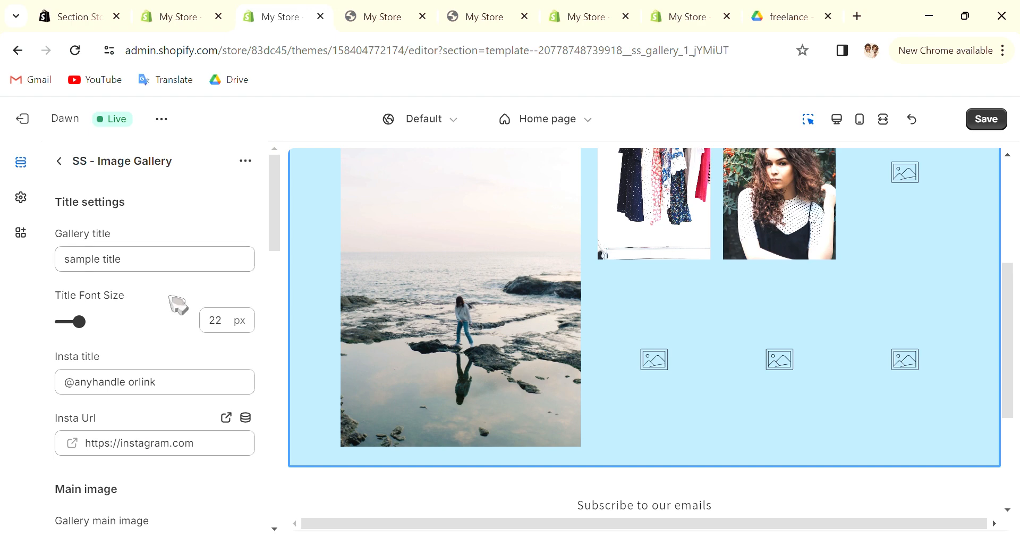
scroll(178, 308, down, 6)
click(210, 327)
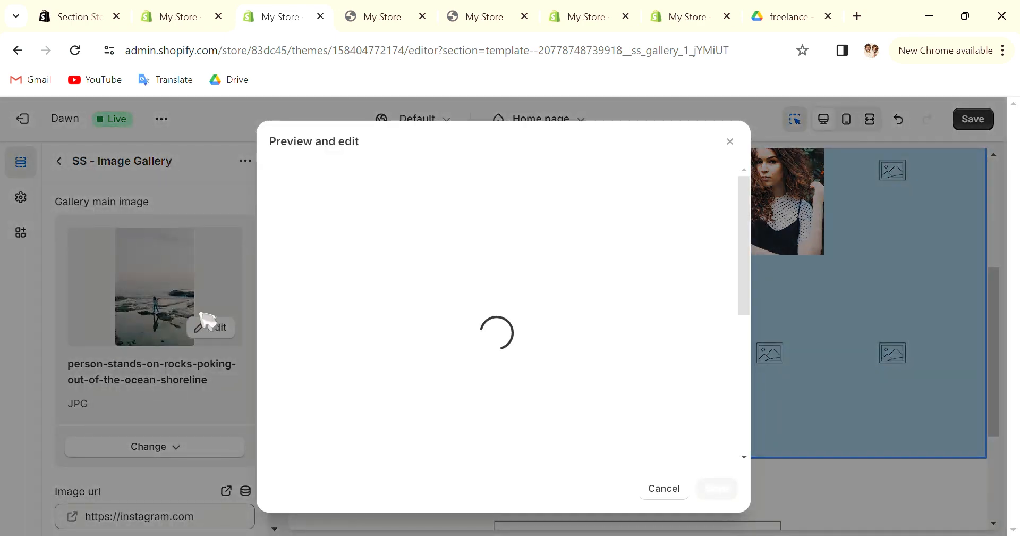
click(610, 448)
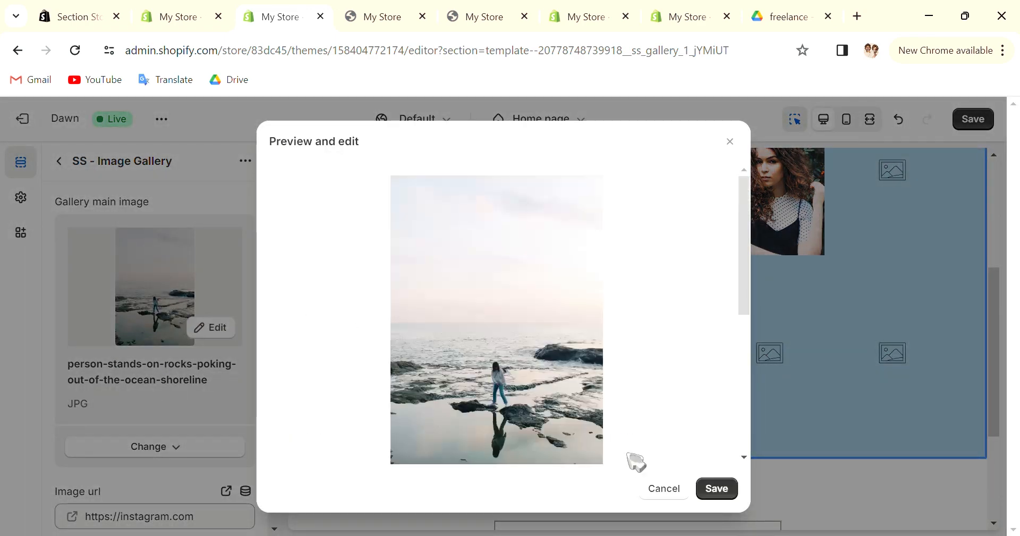
drag(509, 348, 553, 433)
scroll(561, 446, down, 1)
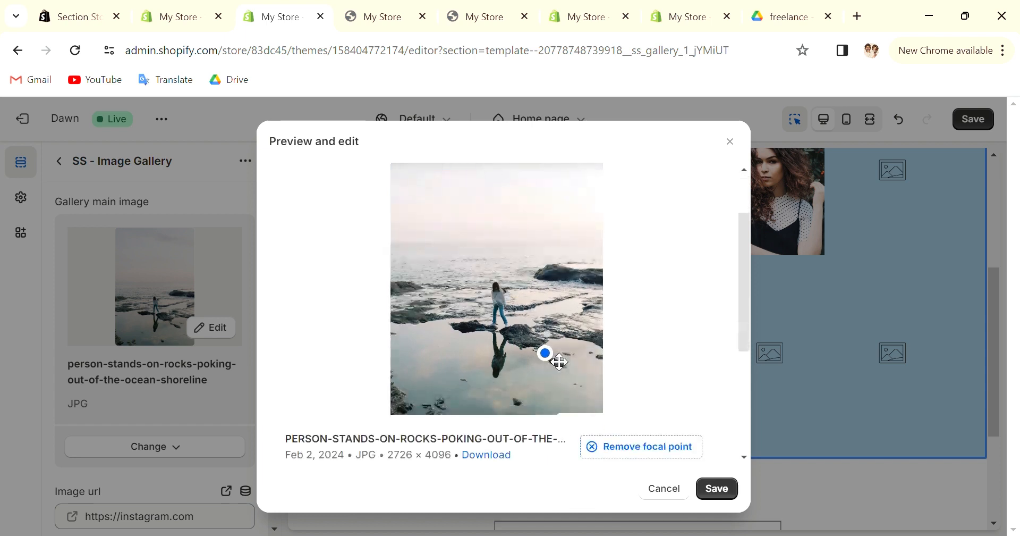
drag(555, 358, 536, 405)
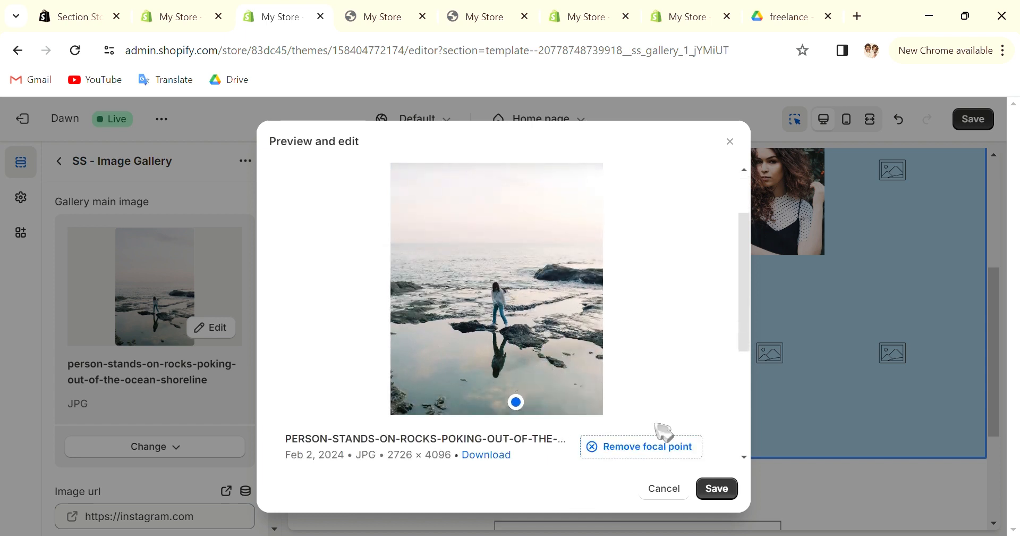
click(735, 490)
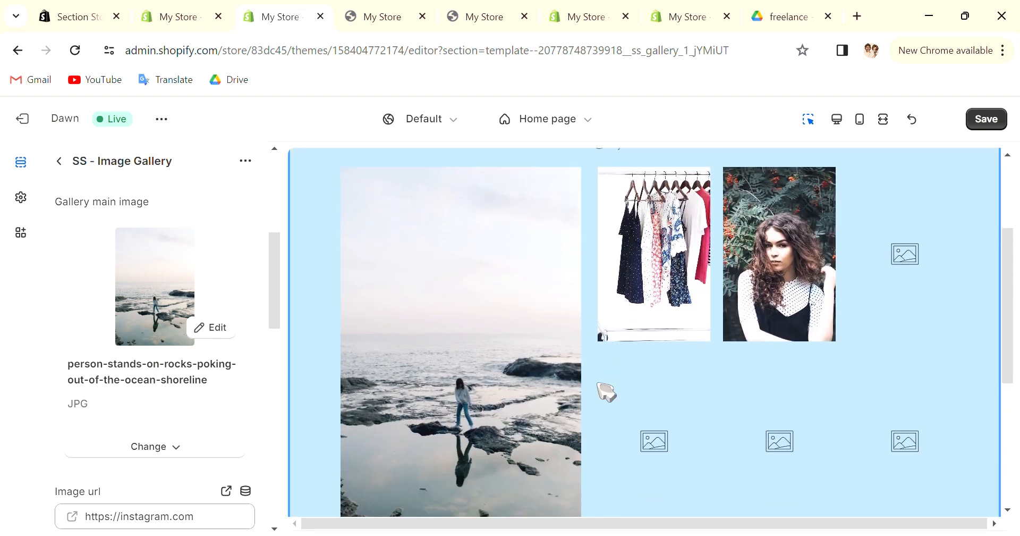
Set the focal point of the second gallery photo, the woman in front of berries, on her raised hand and save the image edit
click(60, 161)
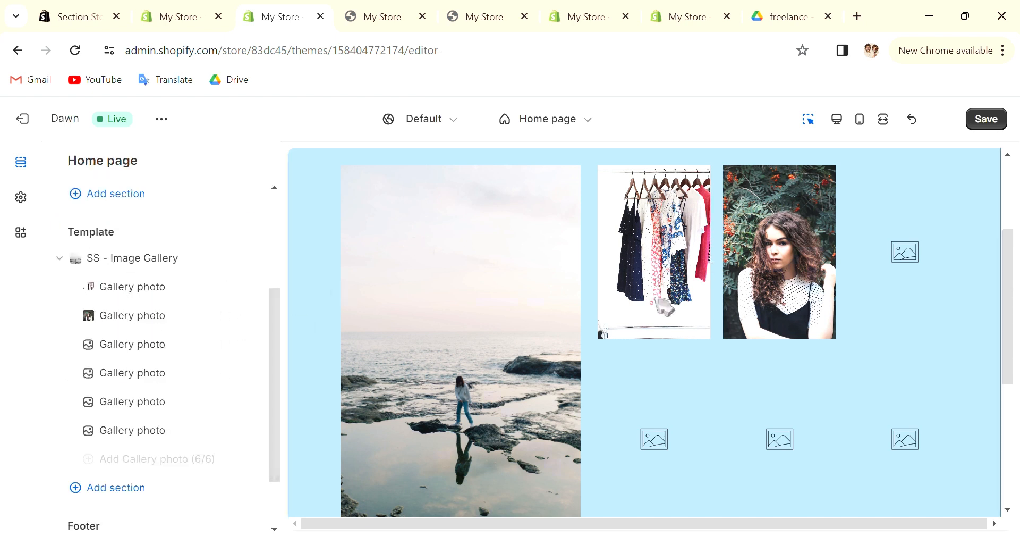
click(132, 316)
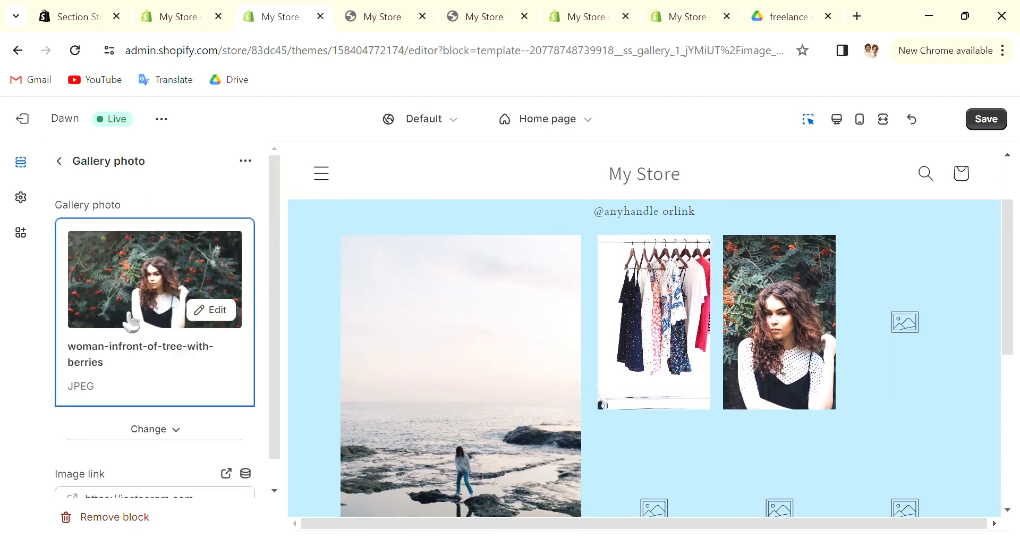
click(218, 311)
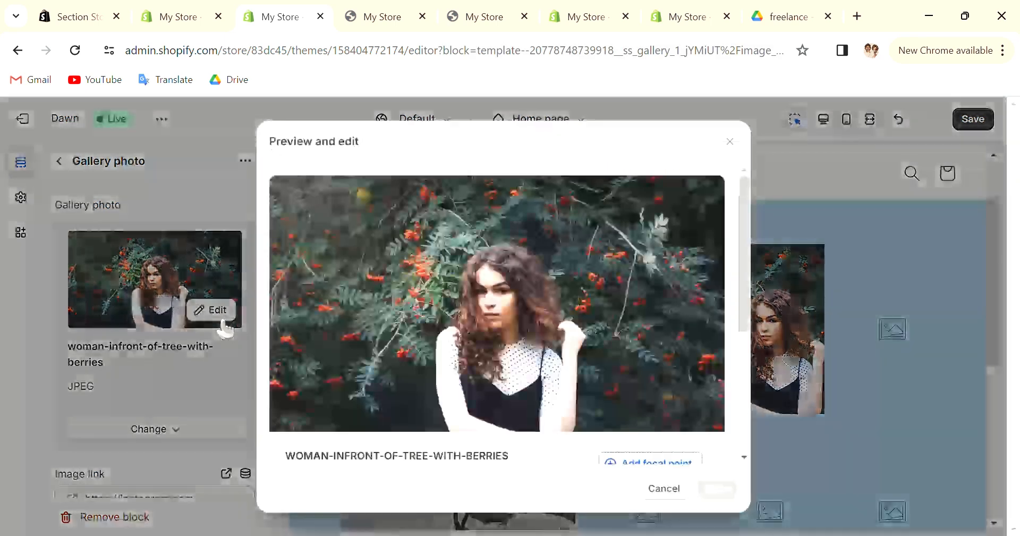
scroll(539, 353, down, 3)
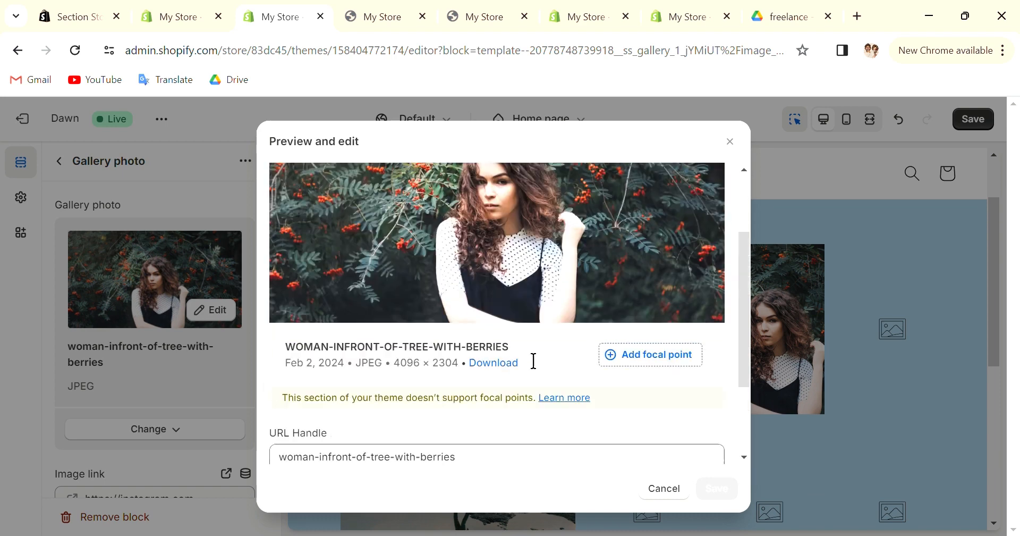
scroll(585, 313, up, 1)
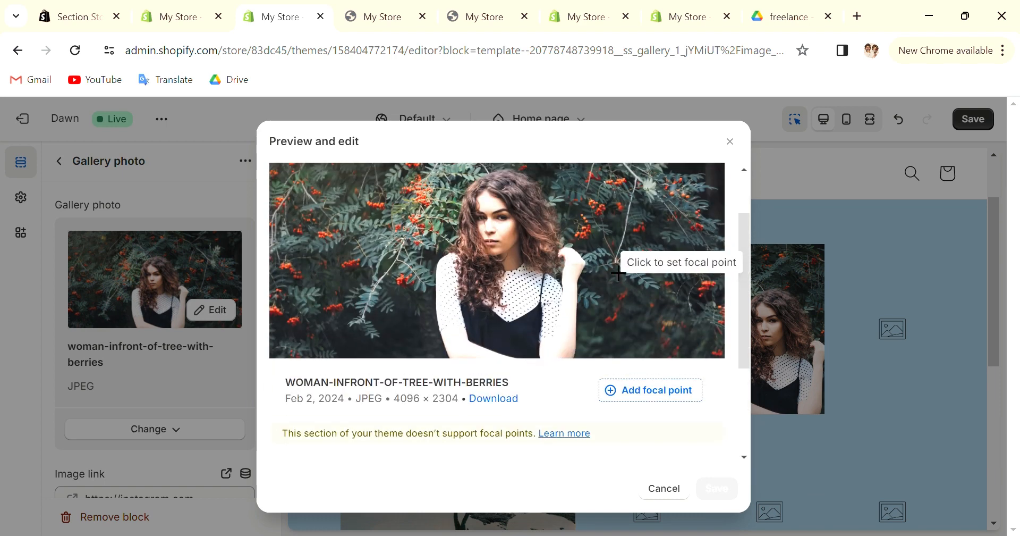
click(658, 389)
drag(505, 319, 585, 337)
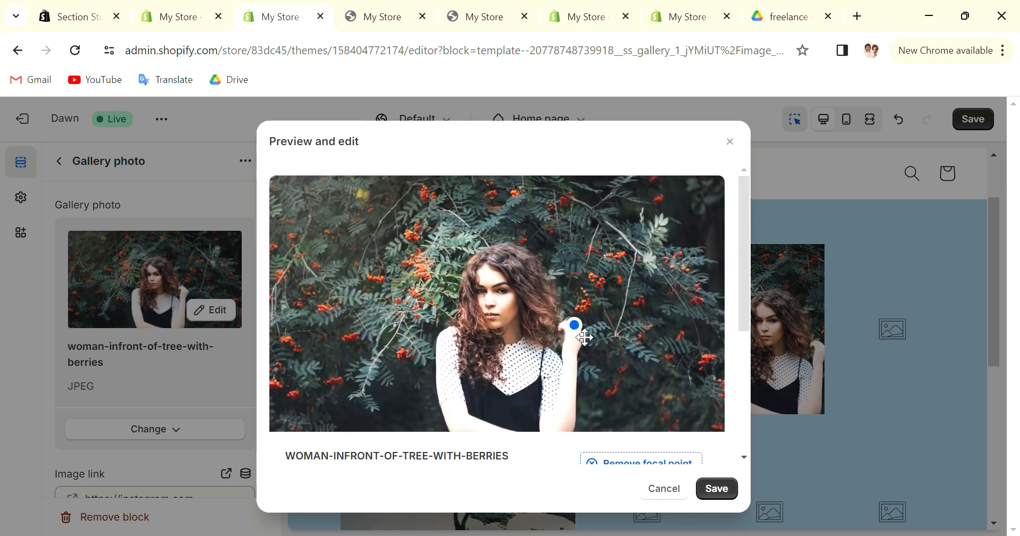
click(717, 488)
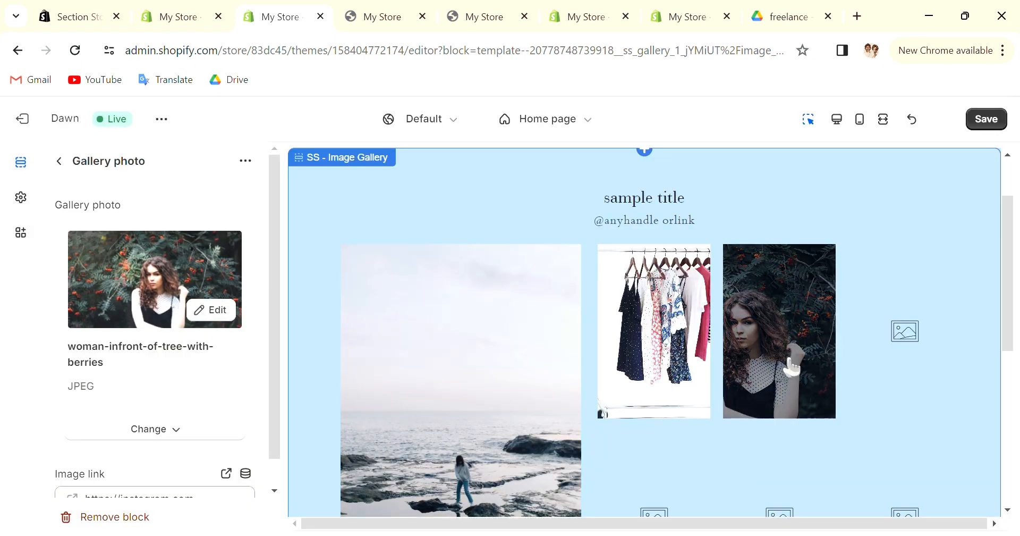
scroll(823, 391, down, 2)
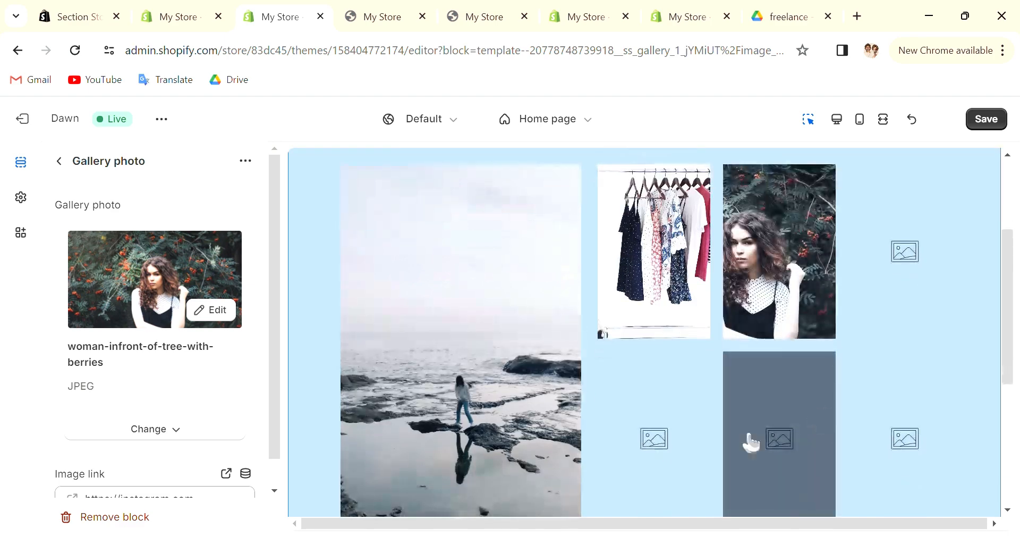
scroll(747, 430, down, 4)
scroll(744, 425, up, 3)
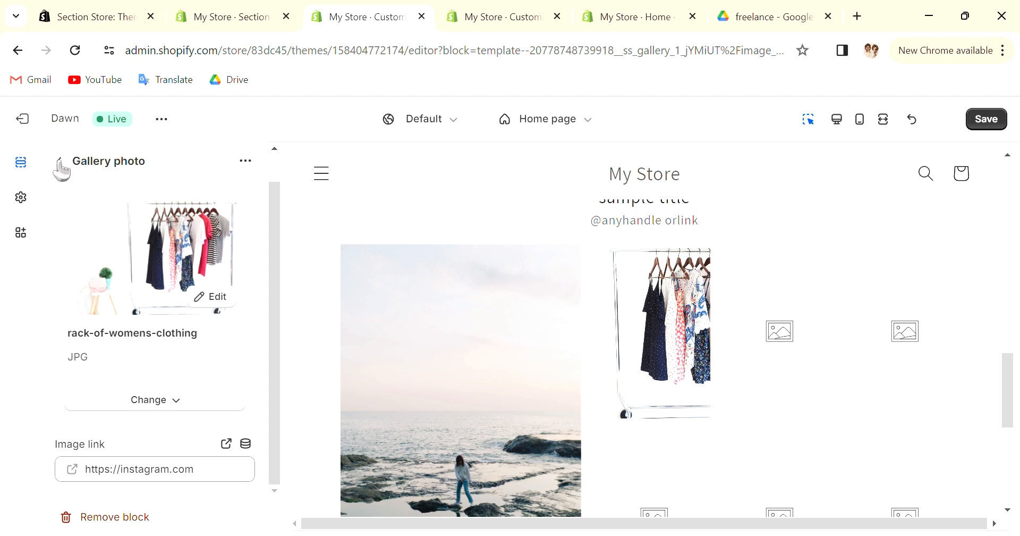
Examine the empty second gallery photo block, the gallery's home page preview and the SS - Image Gallery section's title settings
click(59, 162)
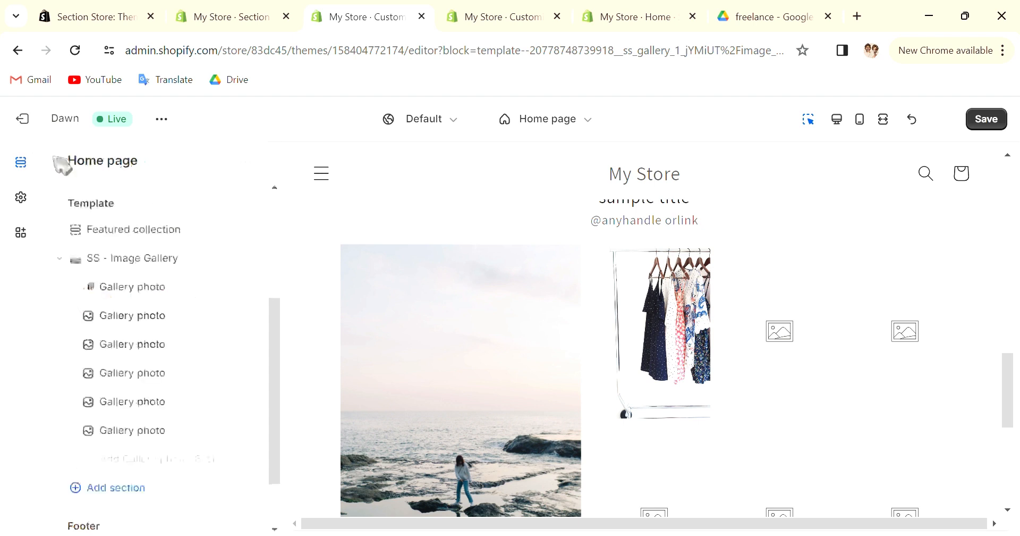
click(121, 317)
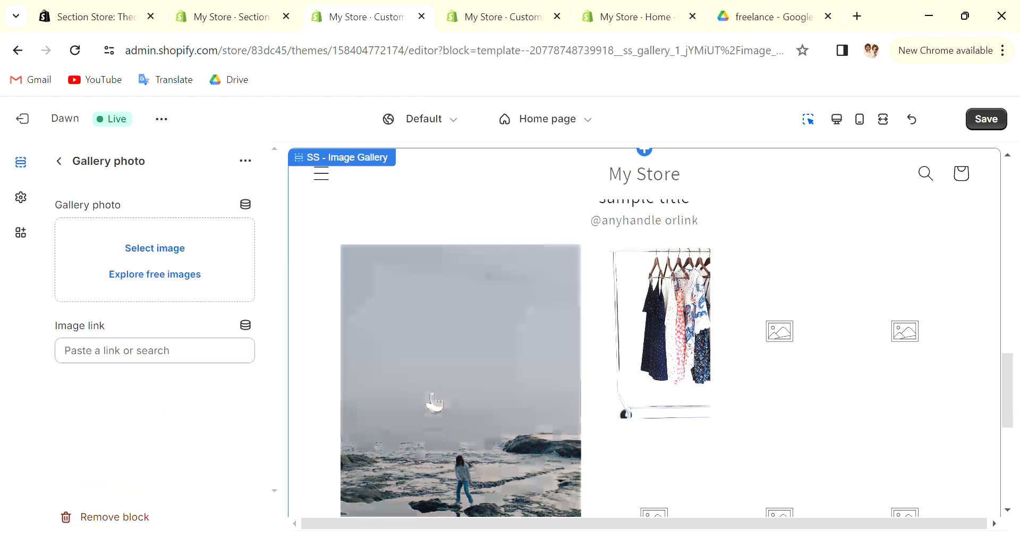
scroll(650, 345, down, 3)
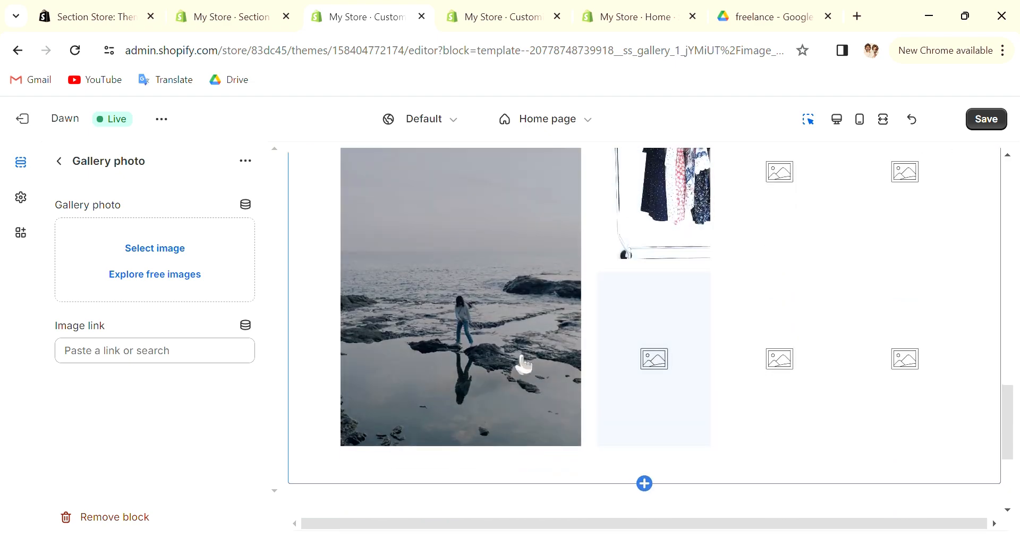
click(62, 163)
scroll(581, 234, up, 2)
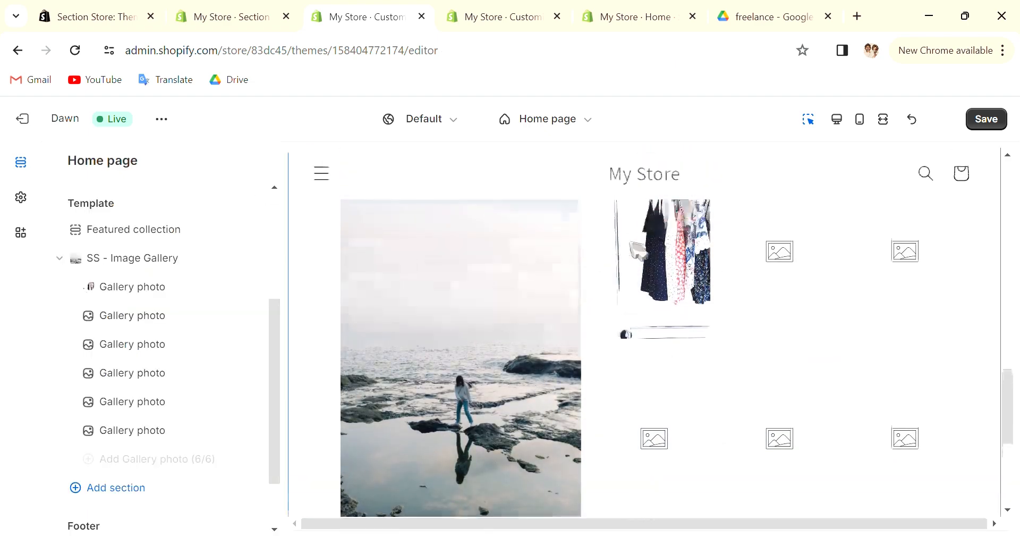
scroll(807, 319, up, 3)
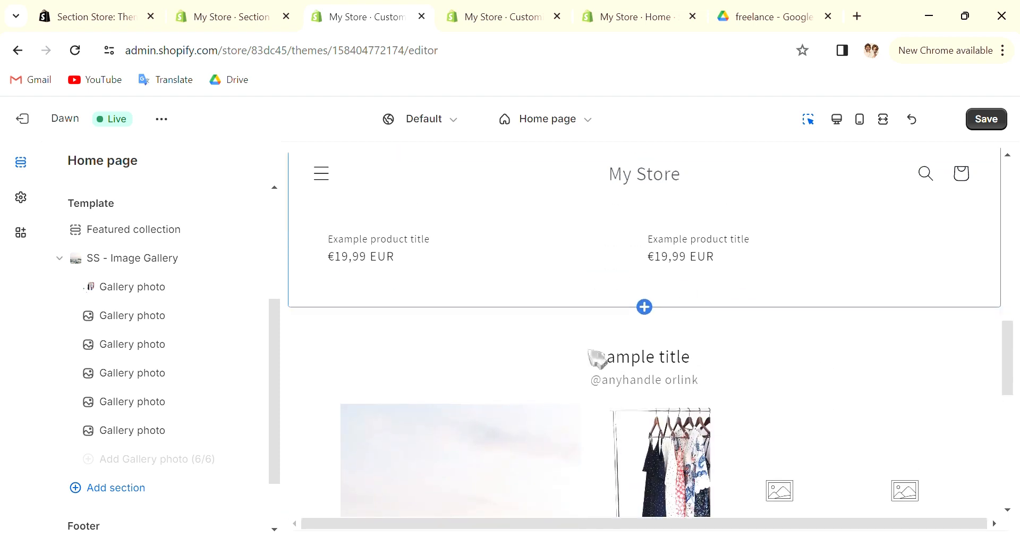
scroll(143, 345, down, 2)
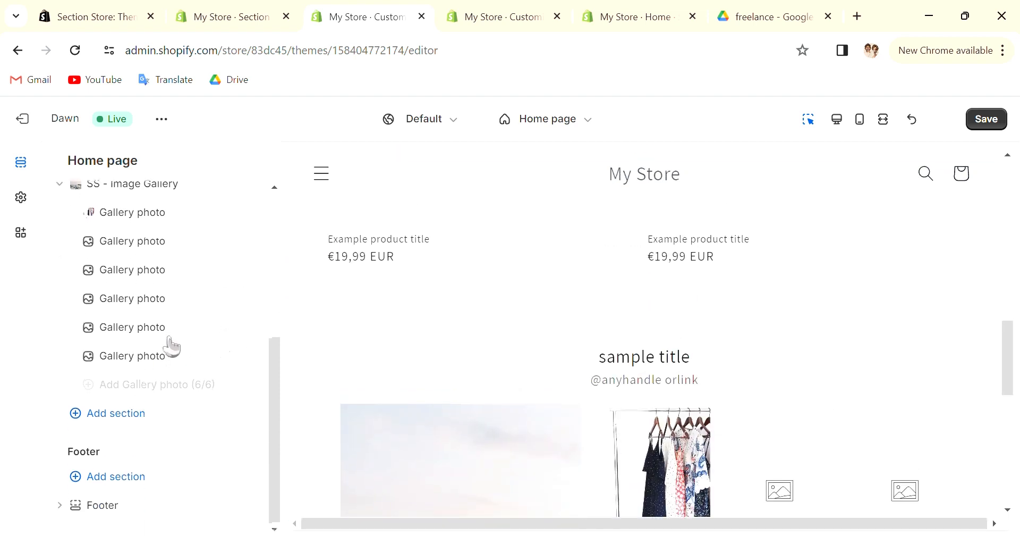
scroll(171, 342, up, 2)
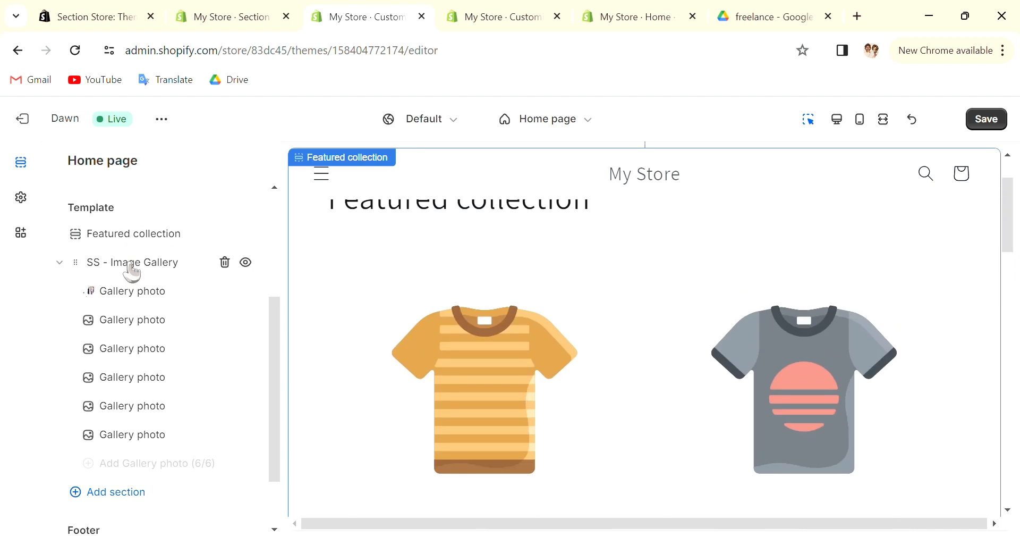
click(133, 263)
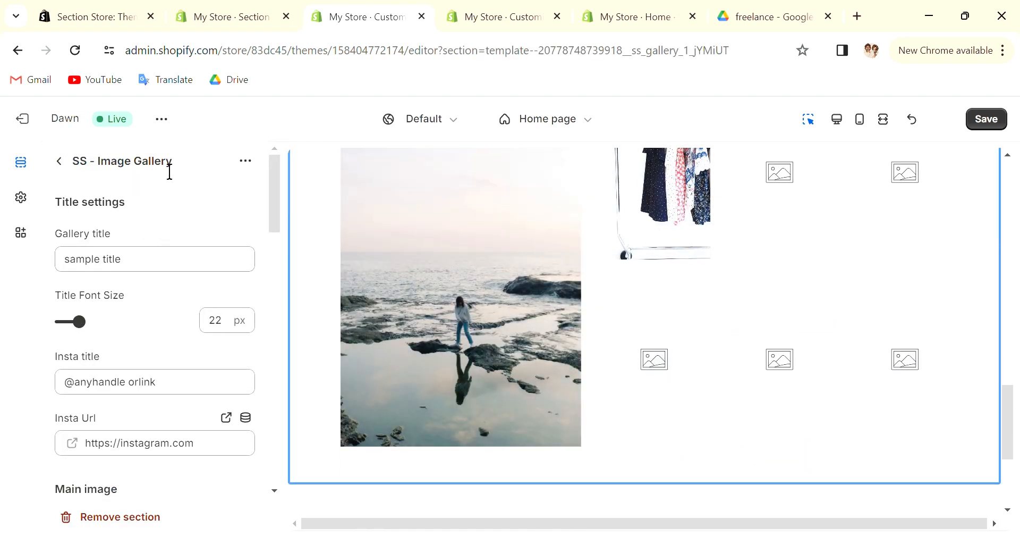
click(60, 161)
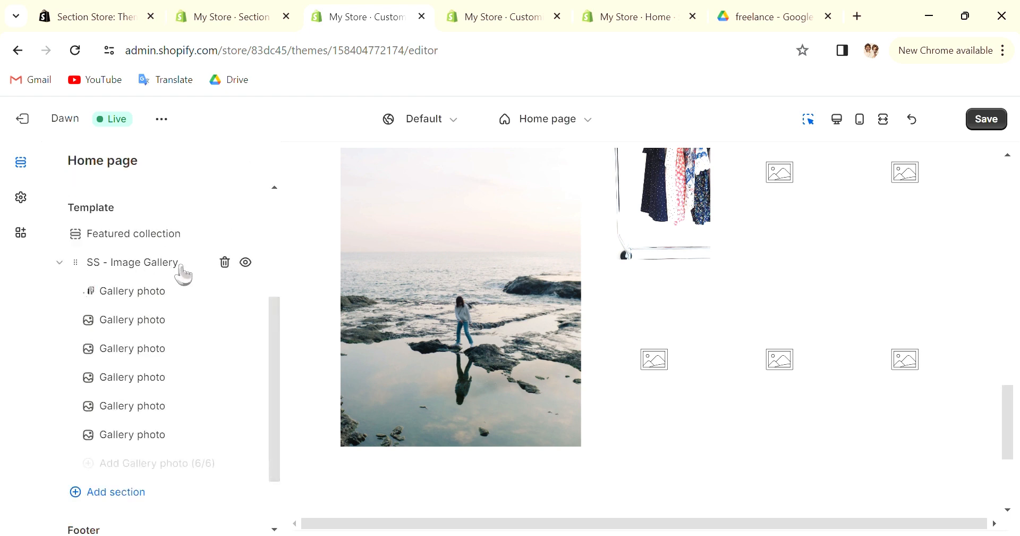
Set the SS - Image Gallery section's background color to light blue #A9CEE7
click(165, 265)
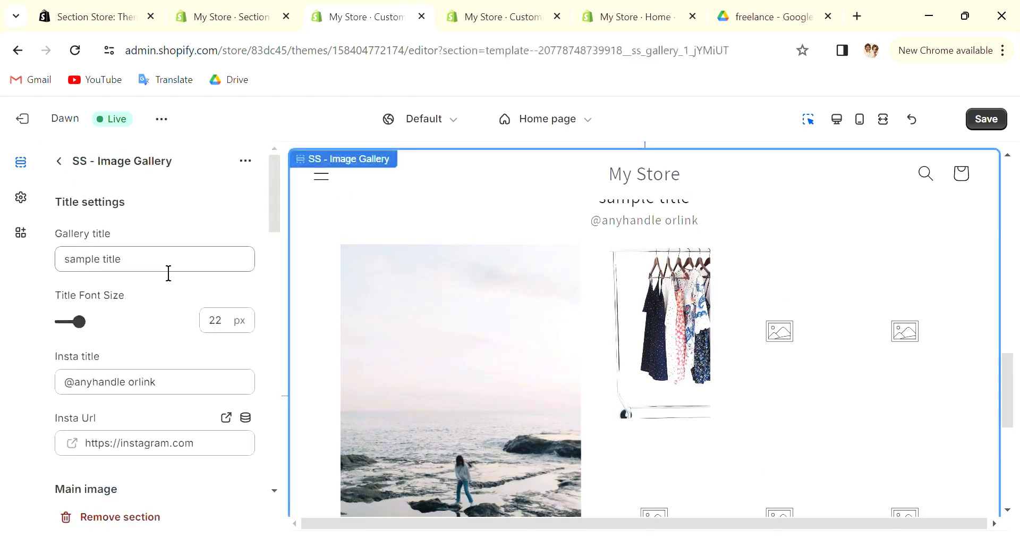
scroll(200, 295, down, 5)
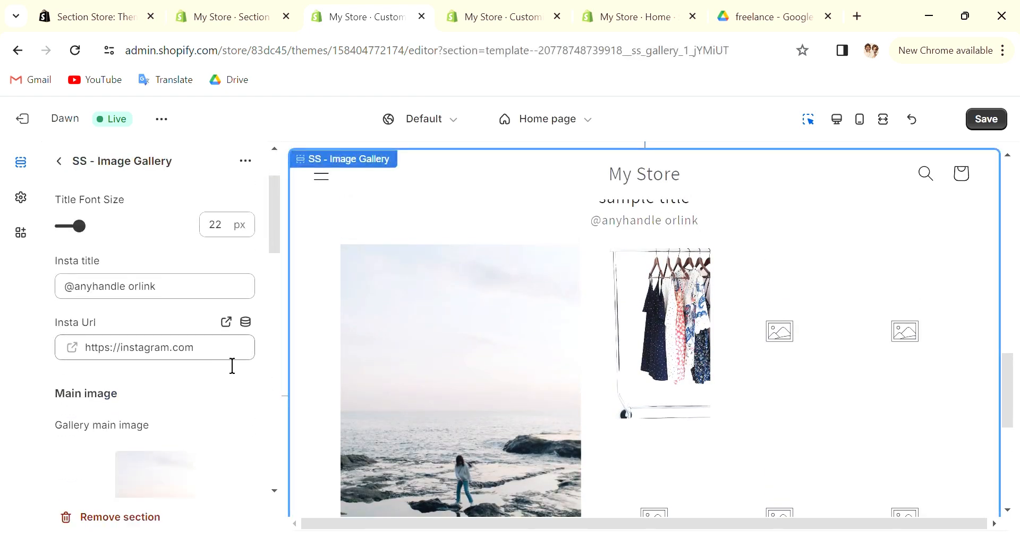
scroll(163, 334, down, 2)
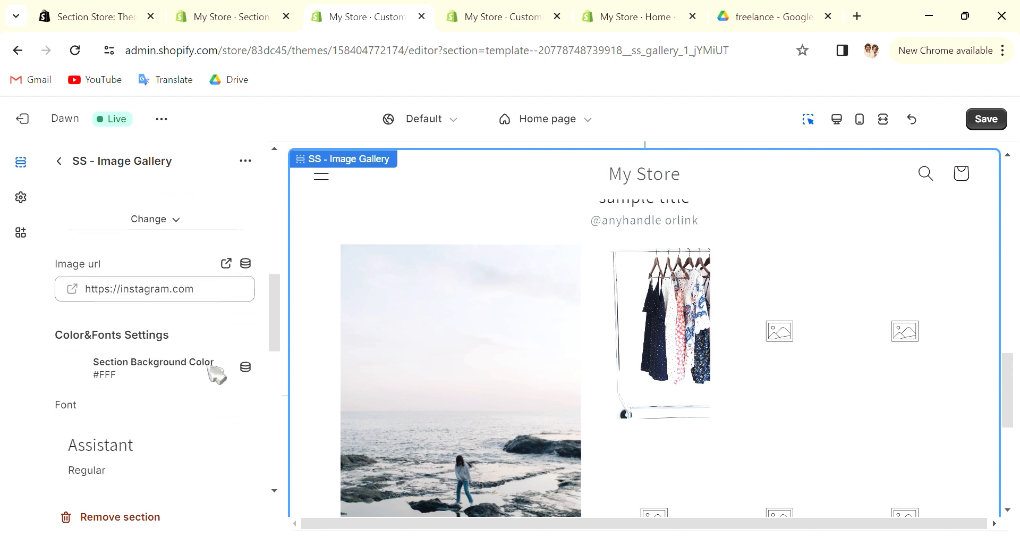
click(69, 357)
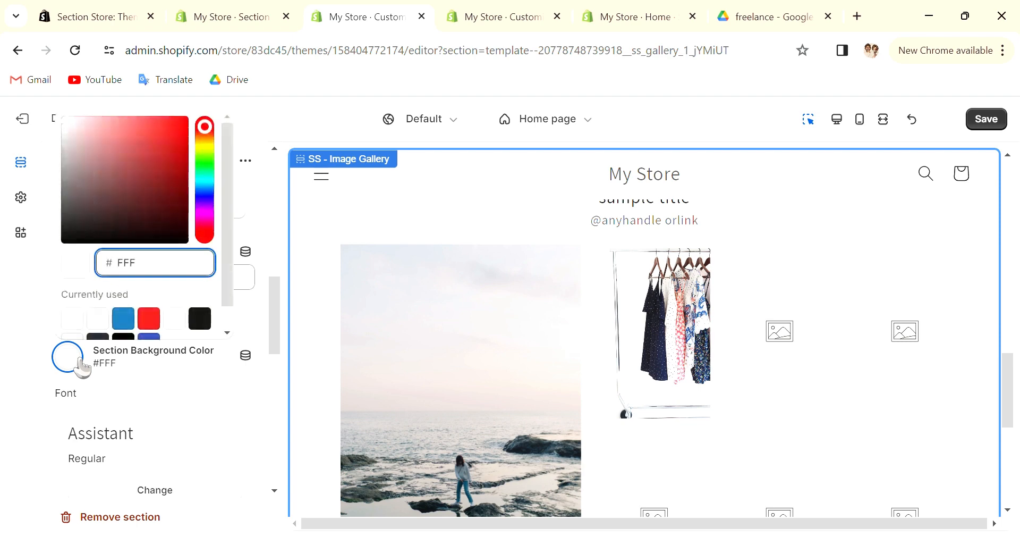
click(124, 319)
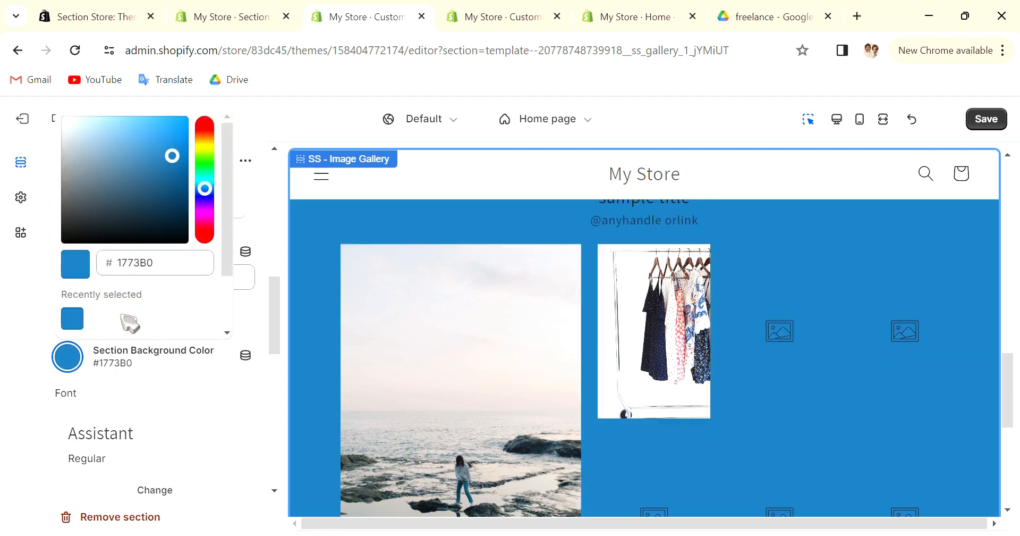
scroll(147, 289, down, 2)
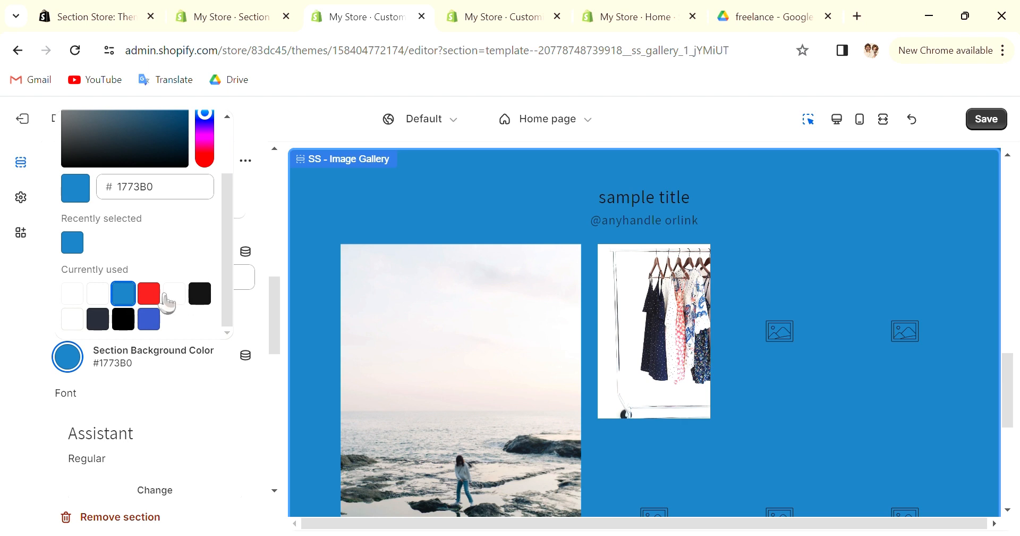
scroll(176, 304, up, 2)
drag(139, 176, 96, 128)
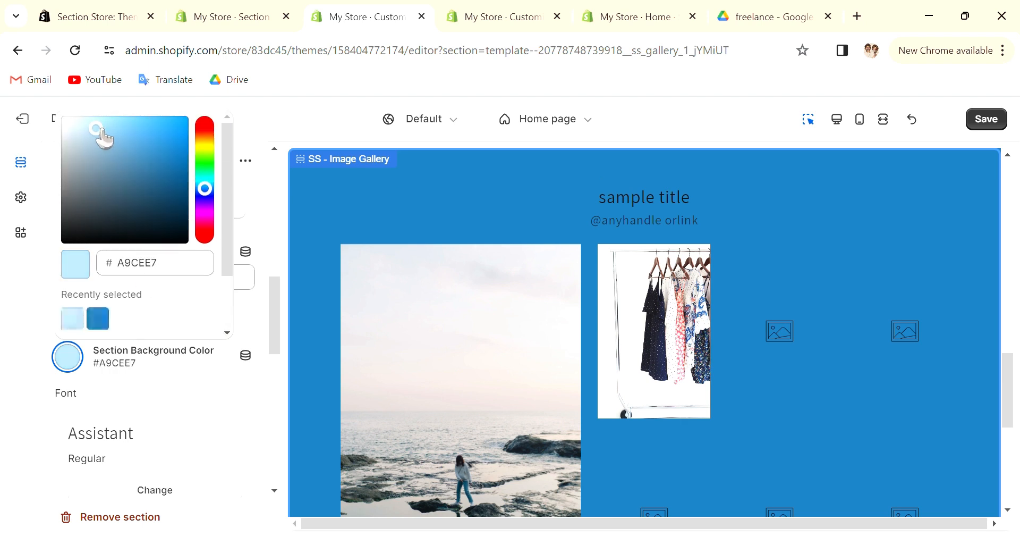
scroll(462, 346, down, 1)
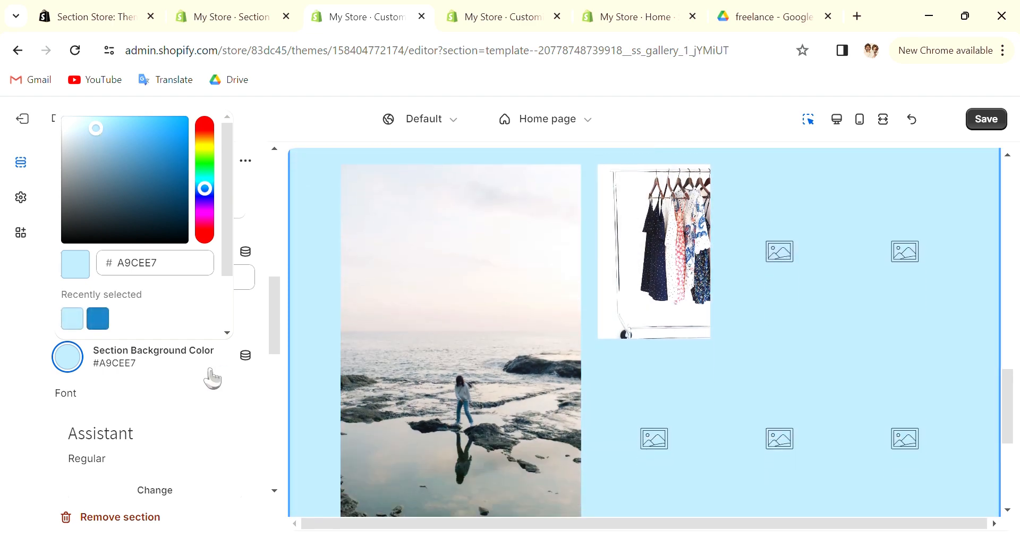
Change the SS - Image Gallery section's font to Bauer Bodoni Regular
scroll(209, 384, down, 1)
click(160, 410)
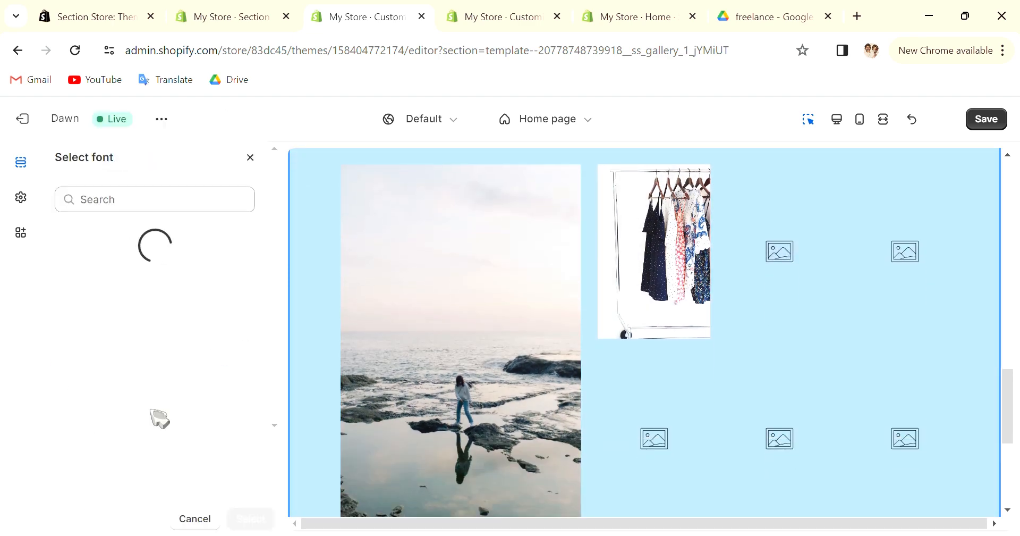
scroll(158, 363, down, 12)
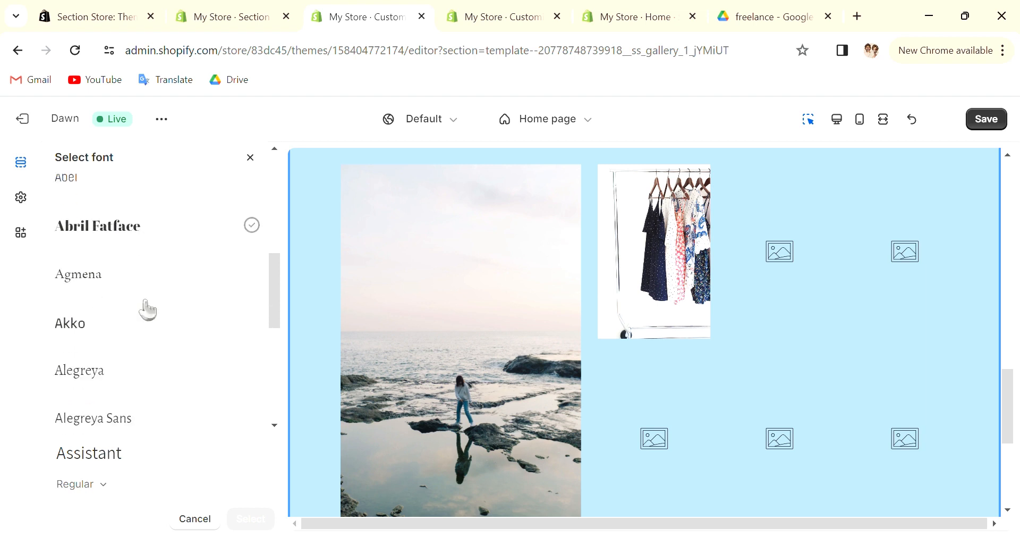
click(148, 291)
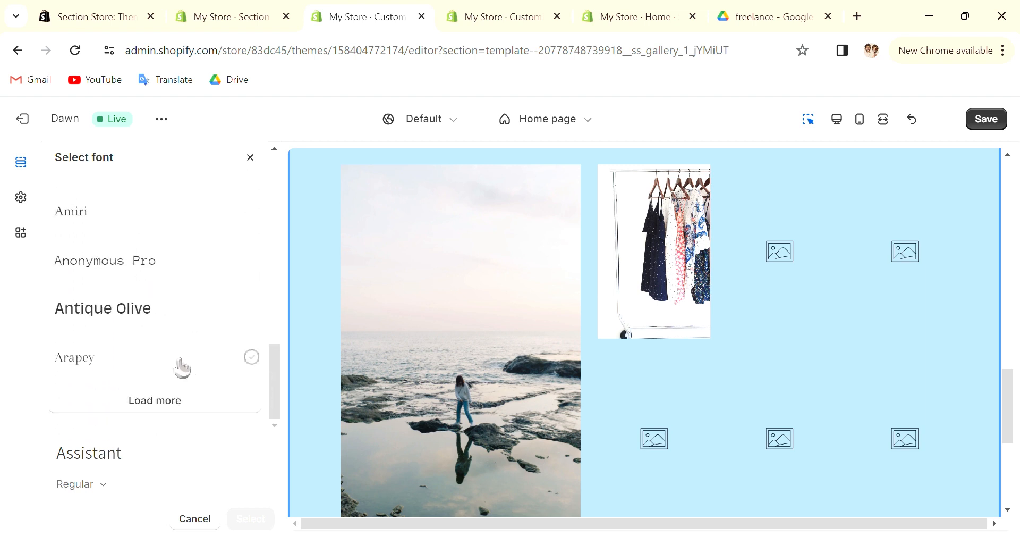
click(179, 400)
scroll(176, 317, down, 6)
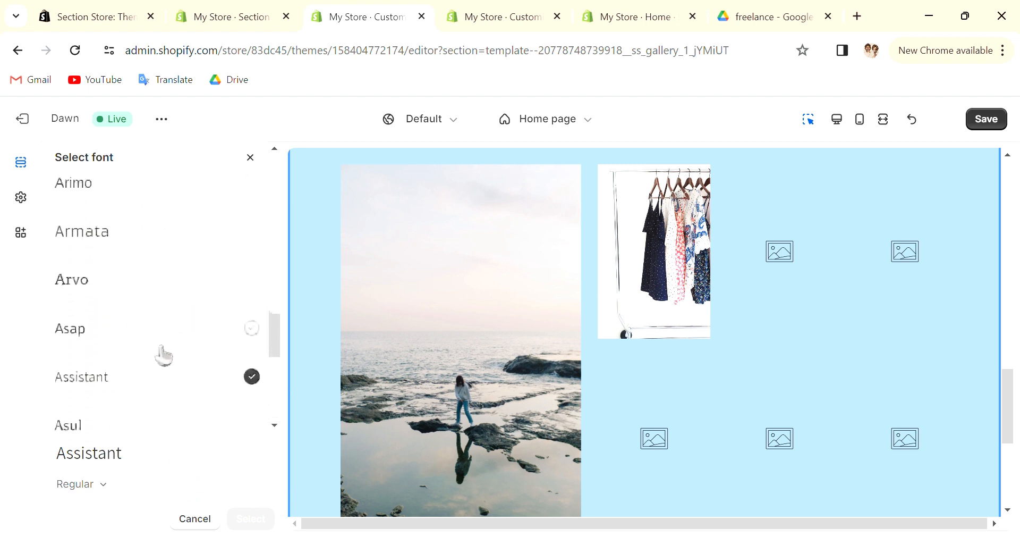
scroll(159, 359, down, 2)
scroll(174, 345, down, 2)
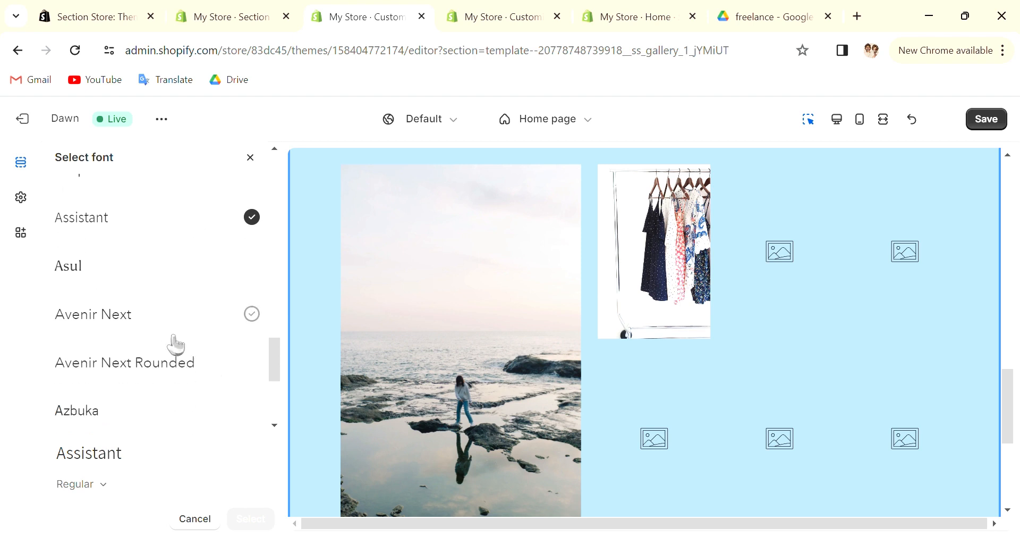
scroll(233, 393, down, 6)
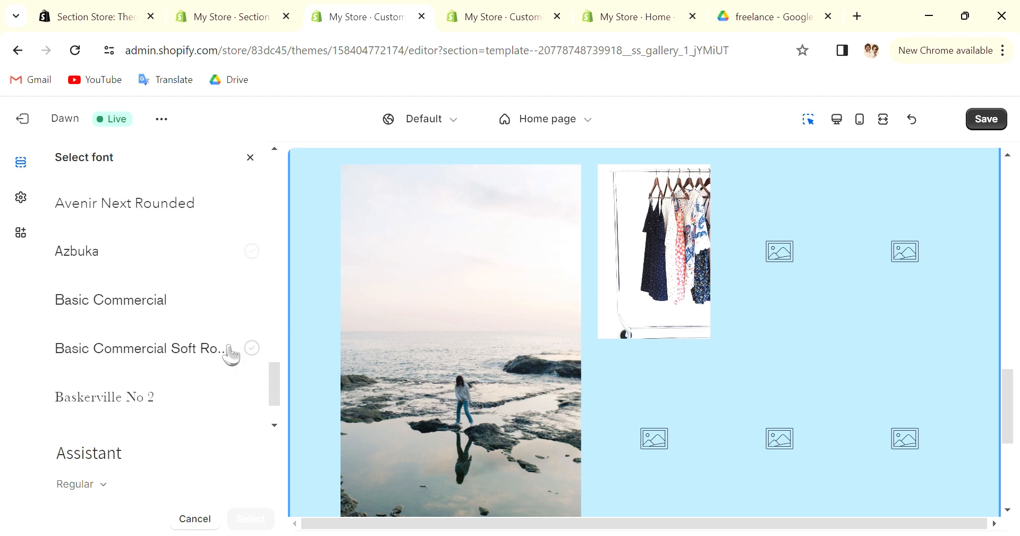
click(157, 369)
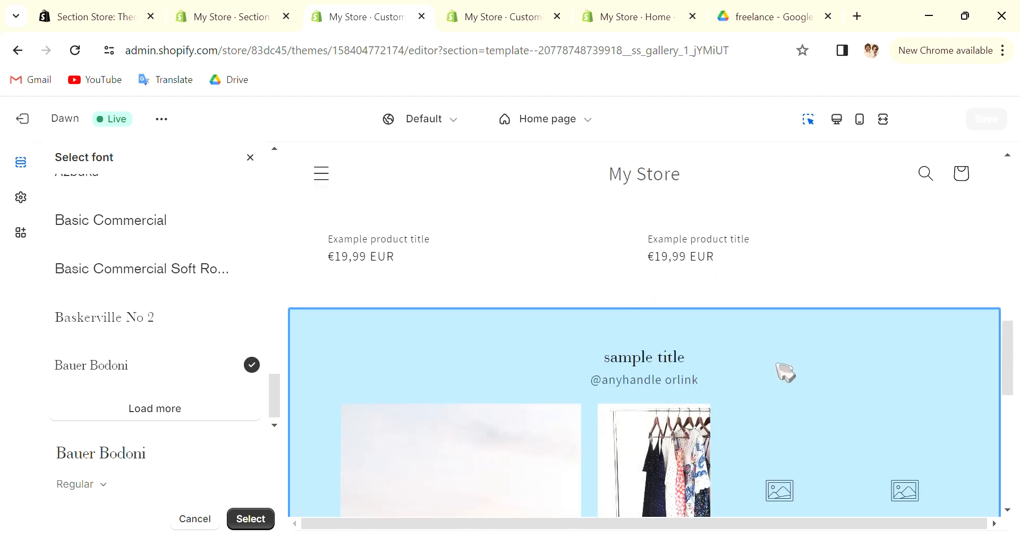
scroll(196, 289, down, 1)
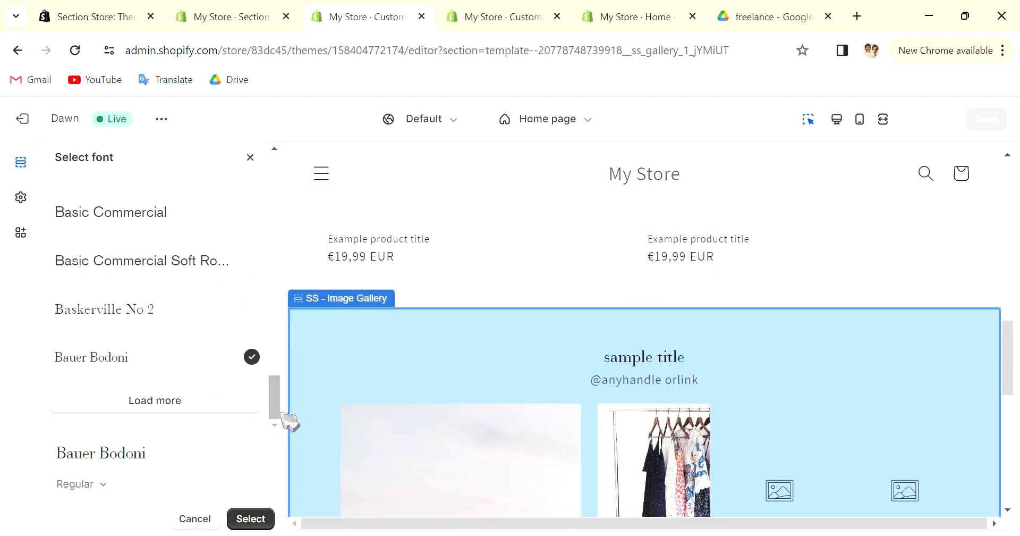
click(265, 519)
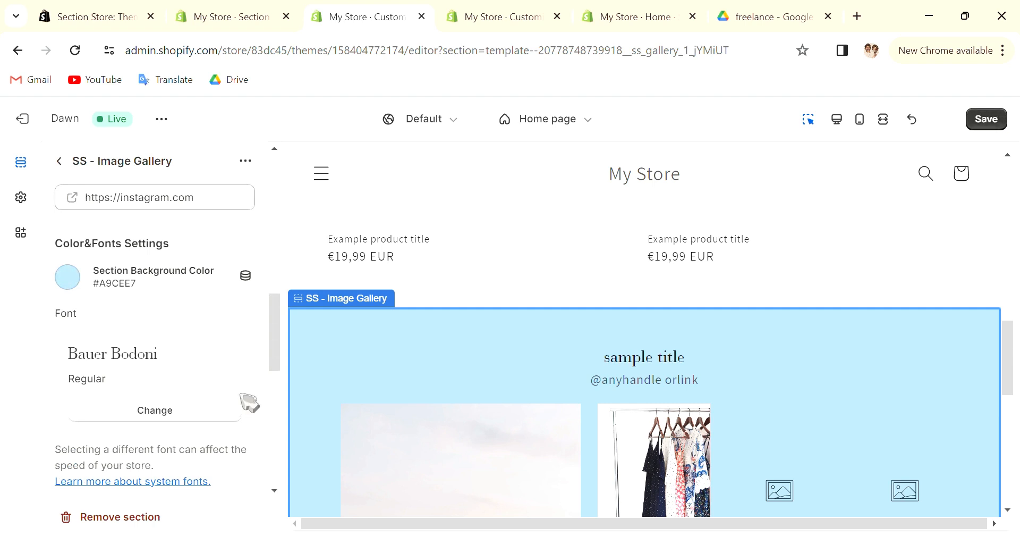
Change the SS - Image Gallery section's Insta font to the system font Mono Regular
scroll(228, 377, down, 3)
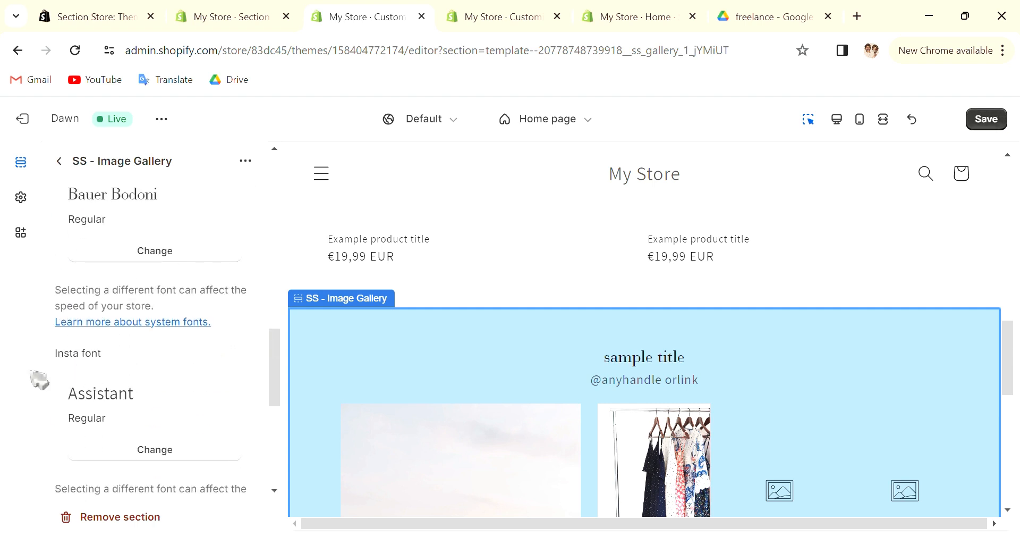
scroll(100, 376, down, 2)
click(171, 372)
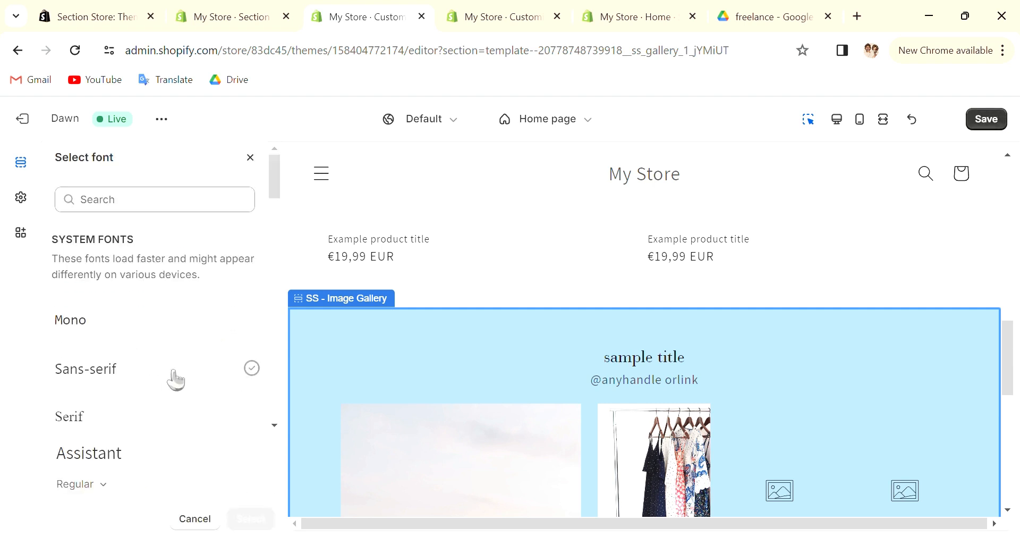
click(179, 322)
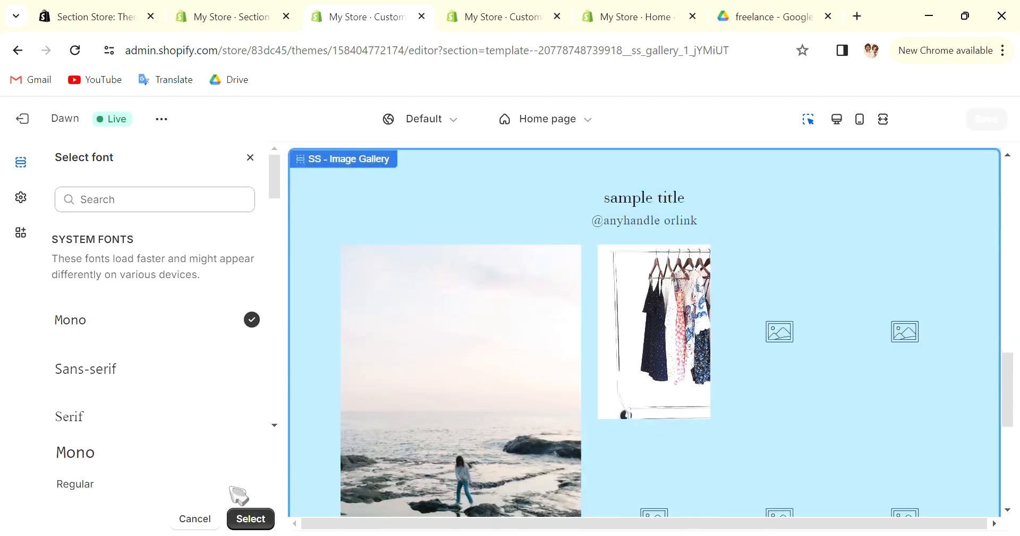
click(244, 519)
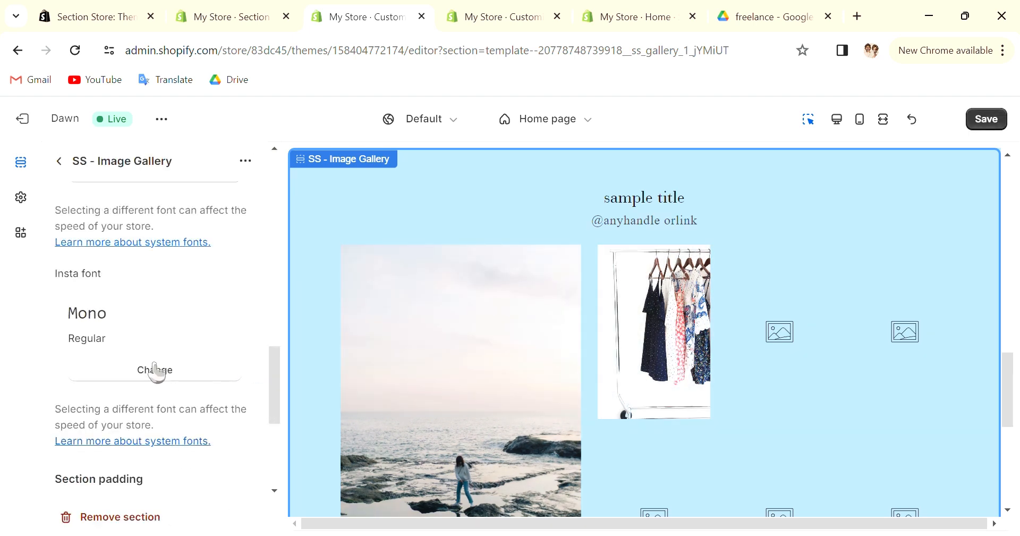
Try a top padding of 84 px for the image gallery section, and settle on 20 px
scroll(157, 368, down, 1)
scroll(166, 367, down, 1)
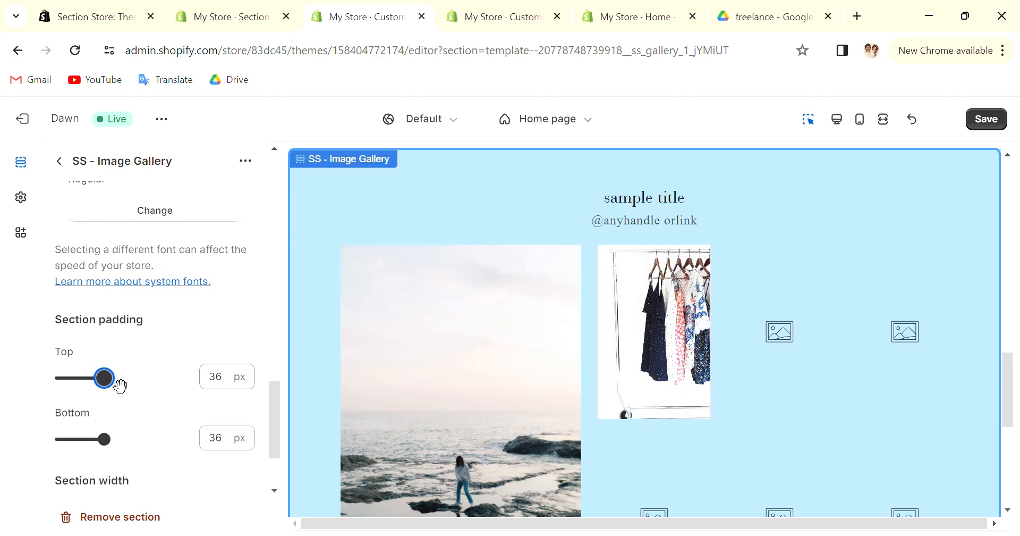
drag(119, 383, 162, 379)
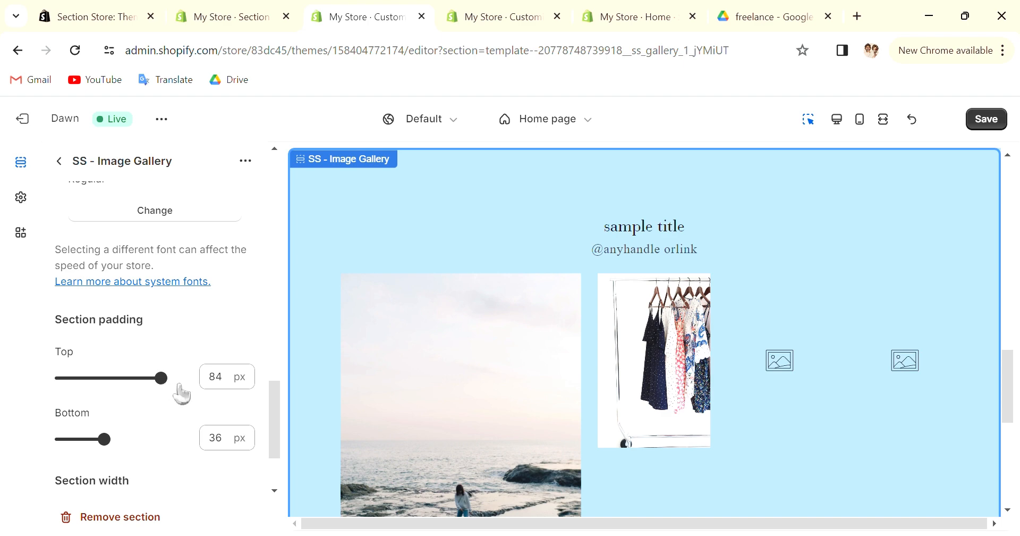
drag(161, 381, 94, 388)
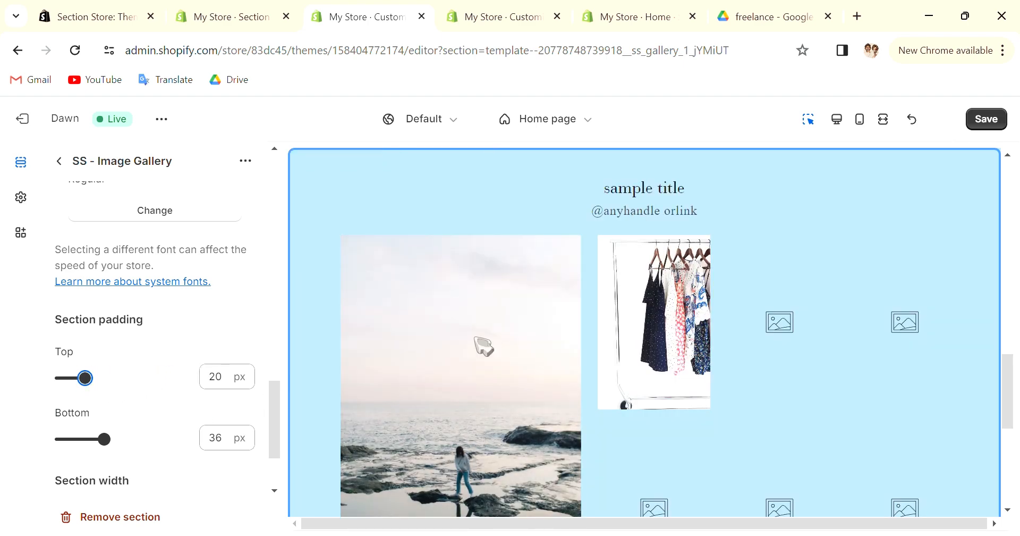
Try a bottom padding of 92 px for the image gallery section, and settle on 52 px
scroll(483, 346, down, 5)
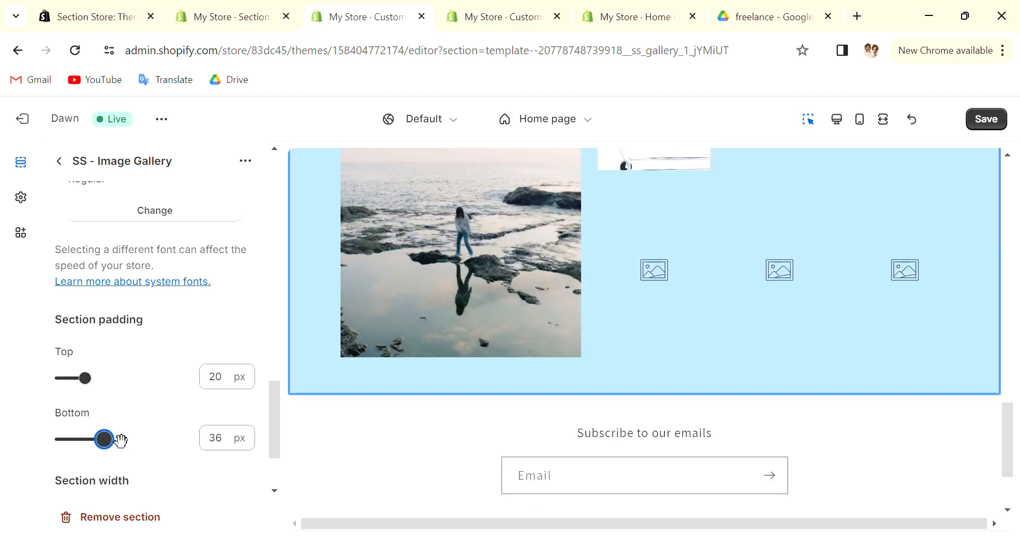
drag(121, 440, 172, 439)
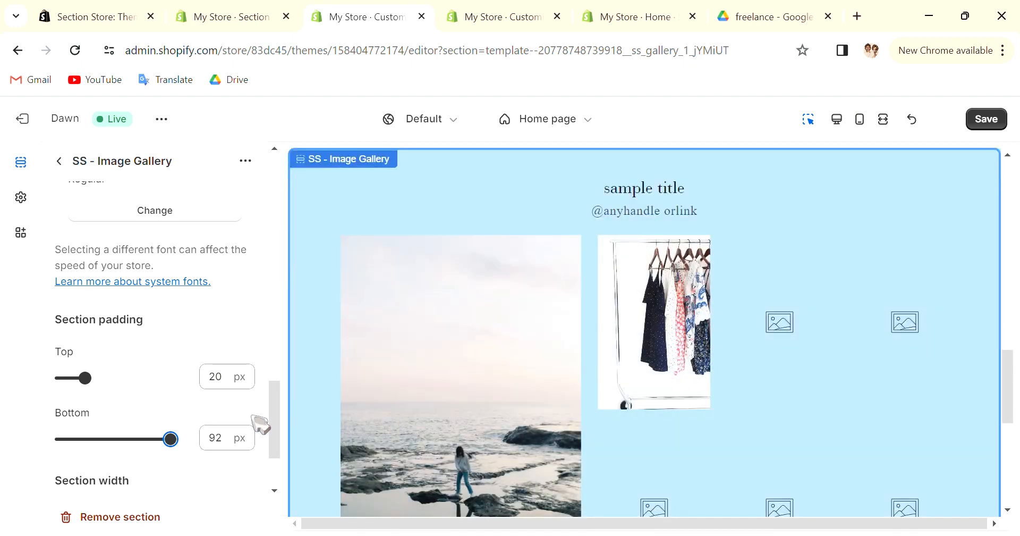
drag(174, 444, 135, 463)
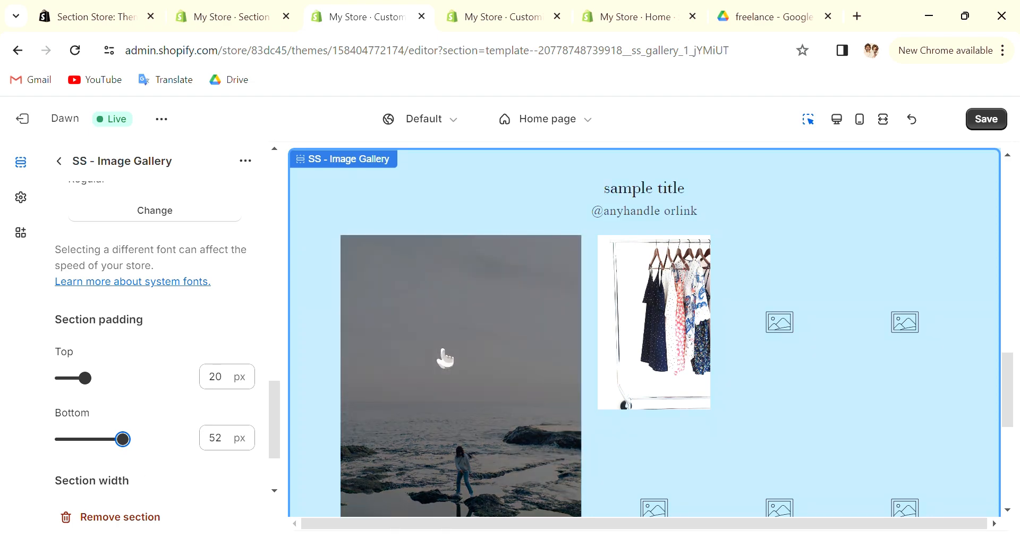
scroll(444, 355, down, 5)
Try section widths of 155 and 180 rem for the image gallery, and settle on 135 rem
scroll(155, 418, down, 1)
scroll(165, 427, down, 2)
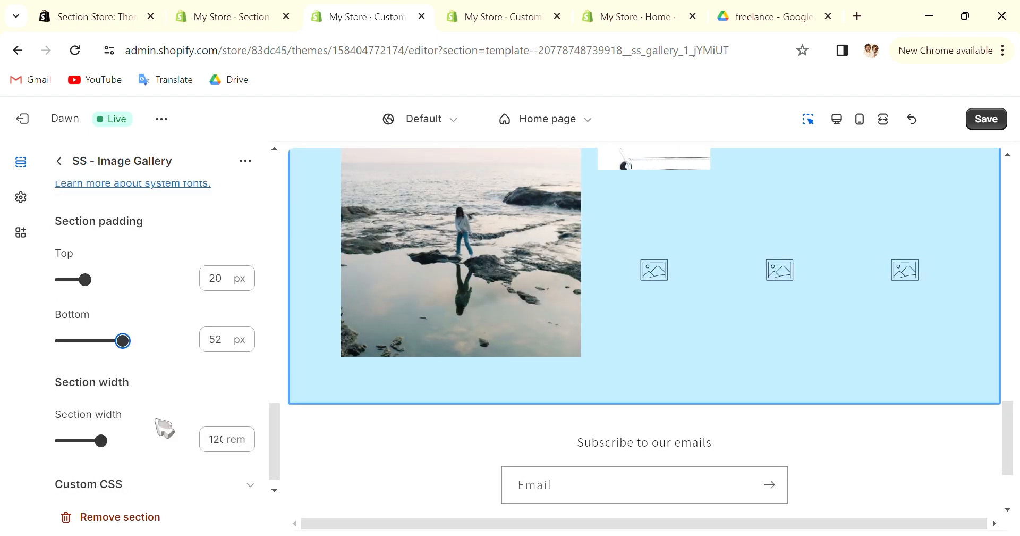
drag(121, 425, 140, 425)
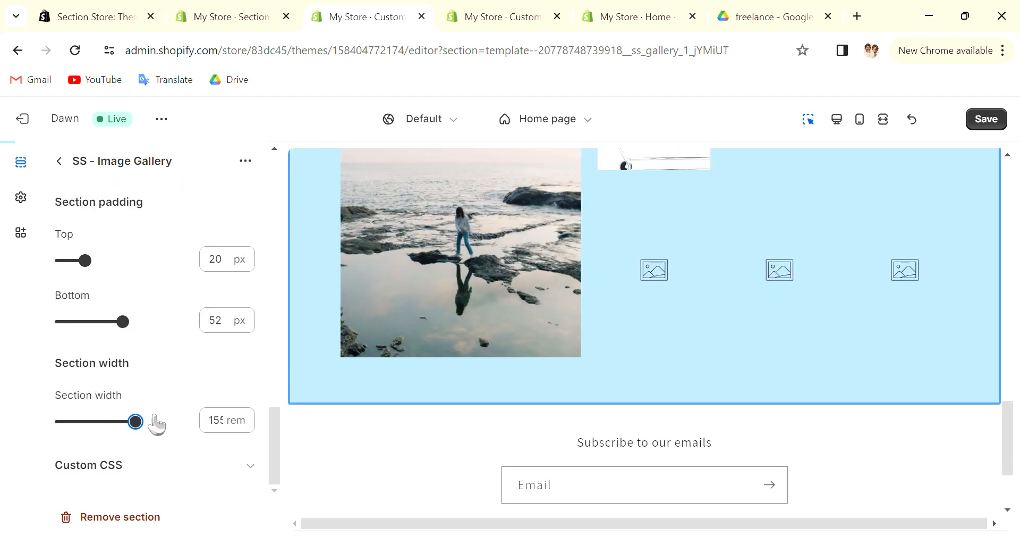
scroll(508, 406, up, 3)
scroll(508, 407, down, 4)
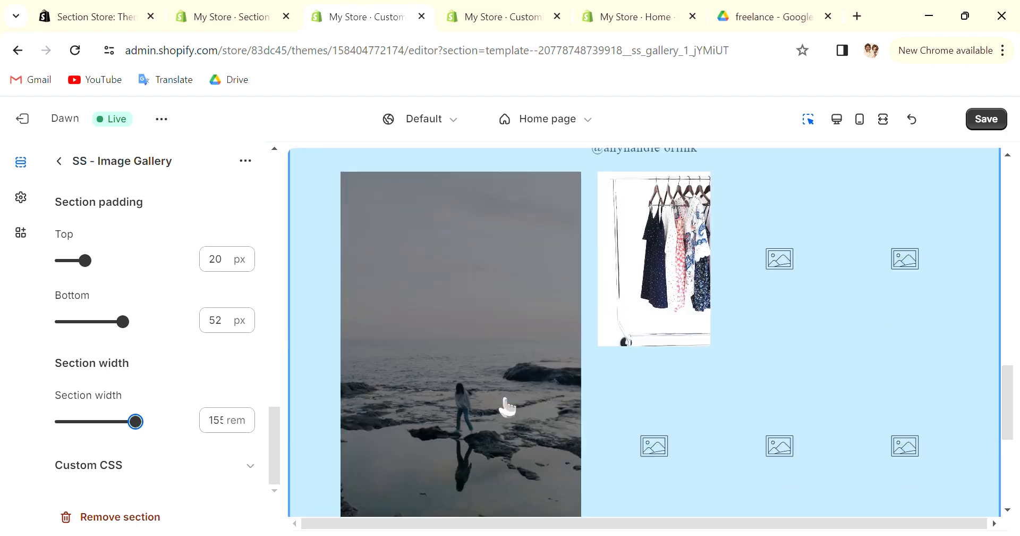
drag(142, 428, 169, 436)
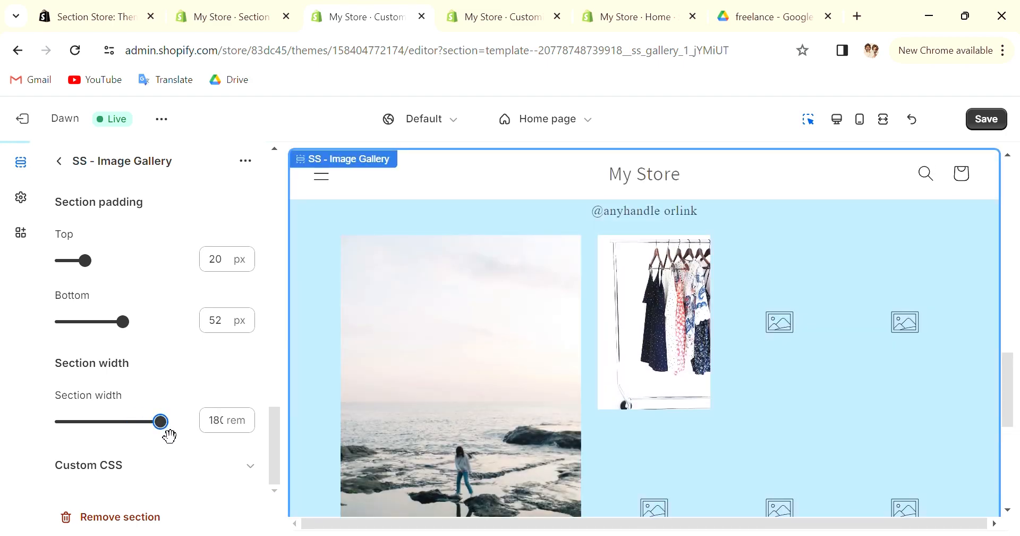
scroll(659, 291, up, 3)
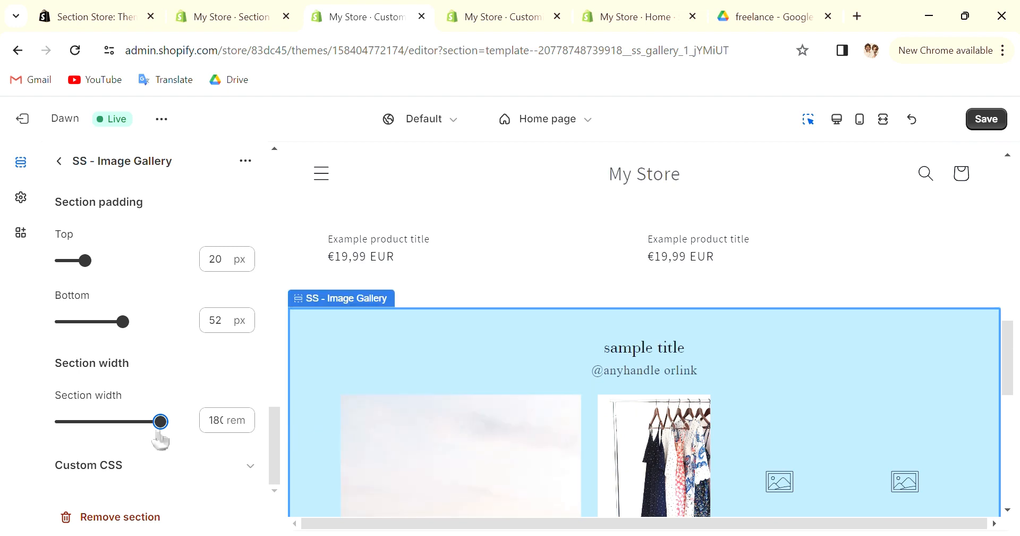
drag(160, 432, 115, 421)
Look at the image gallery's Custom CSS setting and review the section in the home page preview
click(175, 470)
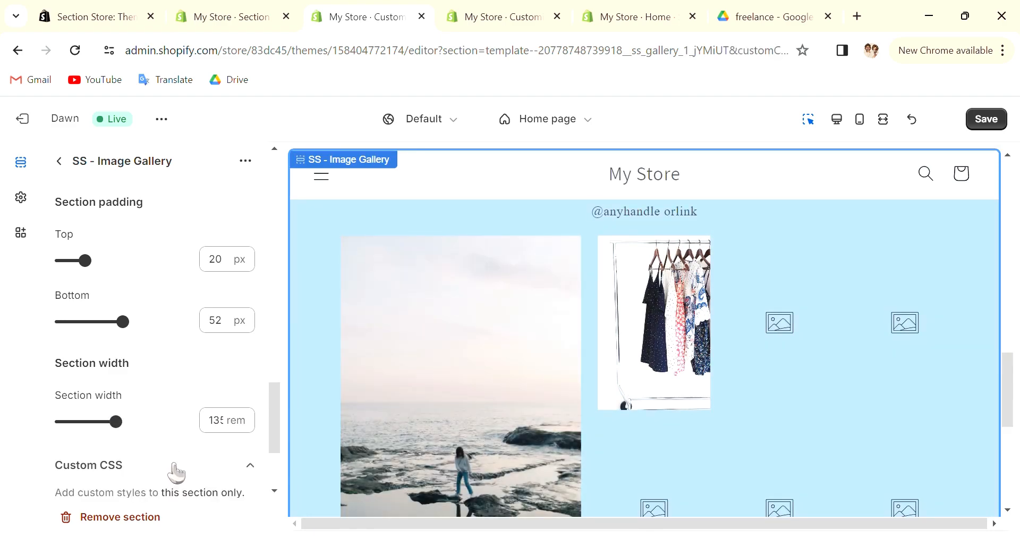
scroll(170, 366, up, 3)
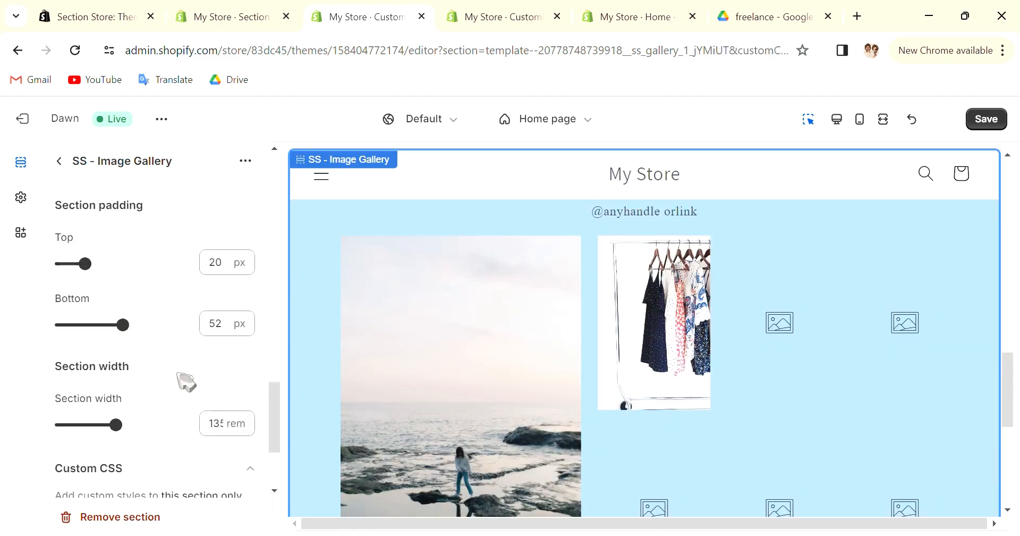
click(218, 470)
scroll(158, 377, up, 3)
scroll(731, 321, down, 4)
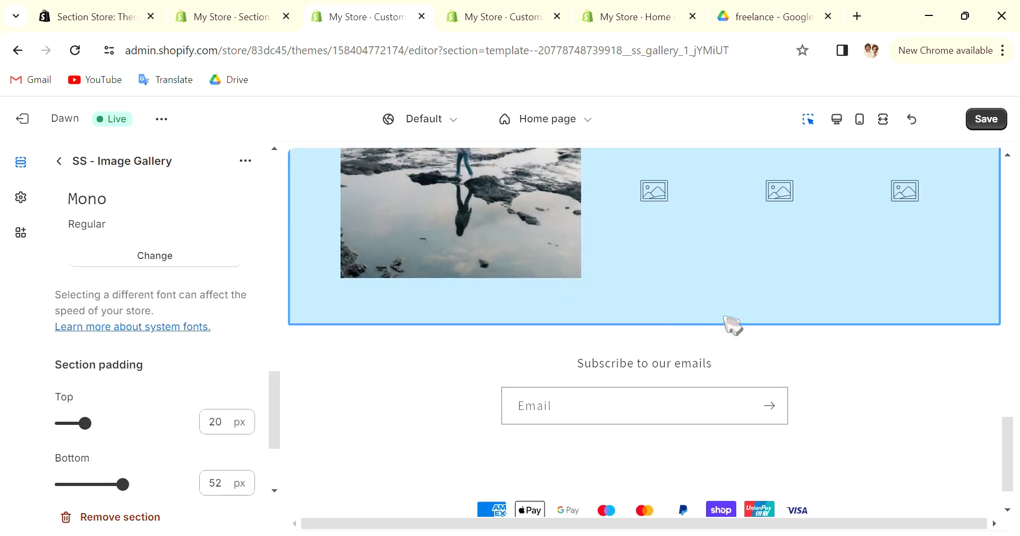
scroll(770, 381, up, 3)
scroll(736, 380, up, 3)
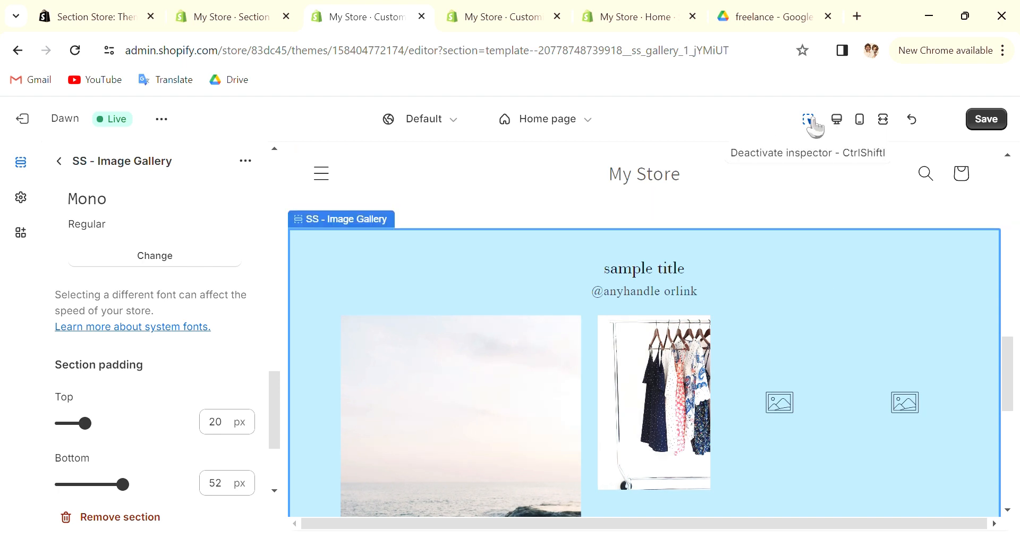
Compare the image gallery's layout in the mobile and full-width previews of the home page
click(860, 120)
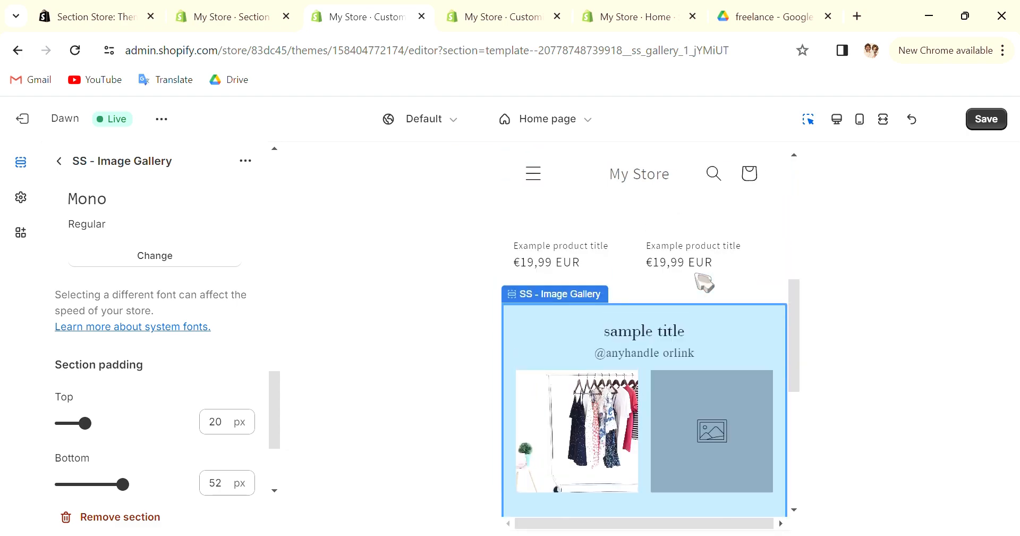
scroll(702, 287, down, 4)
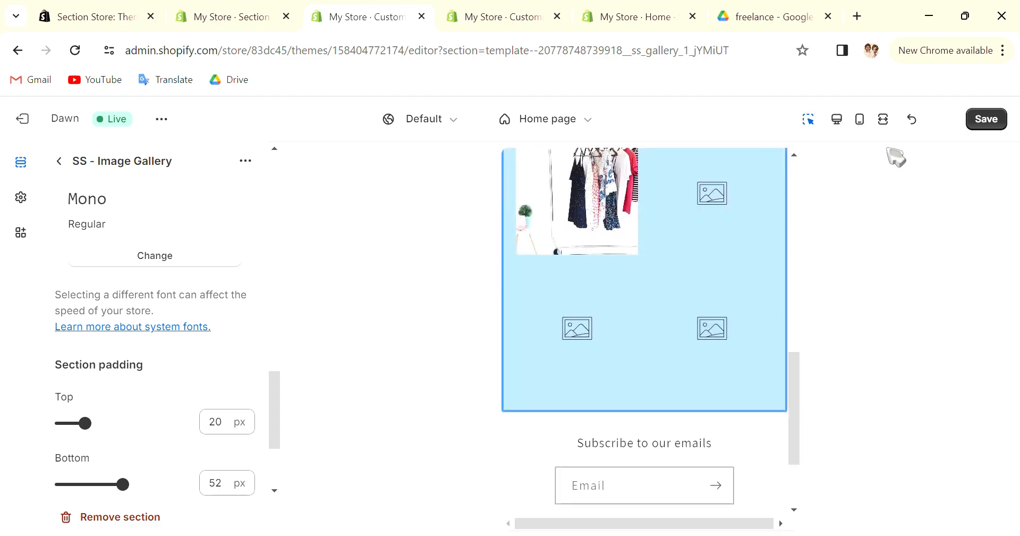
click(897, 129)
scroll(720, 296, up, 5)
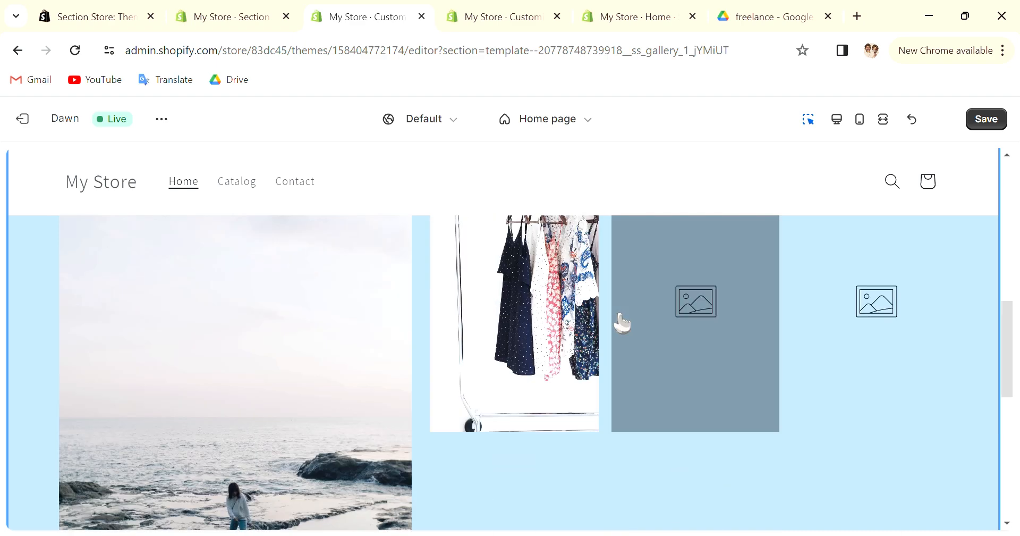
click(862, 121)
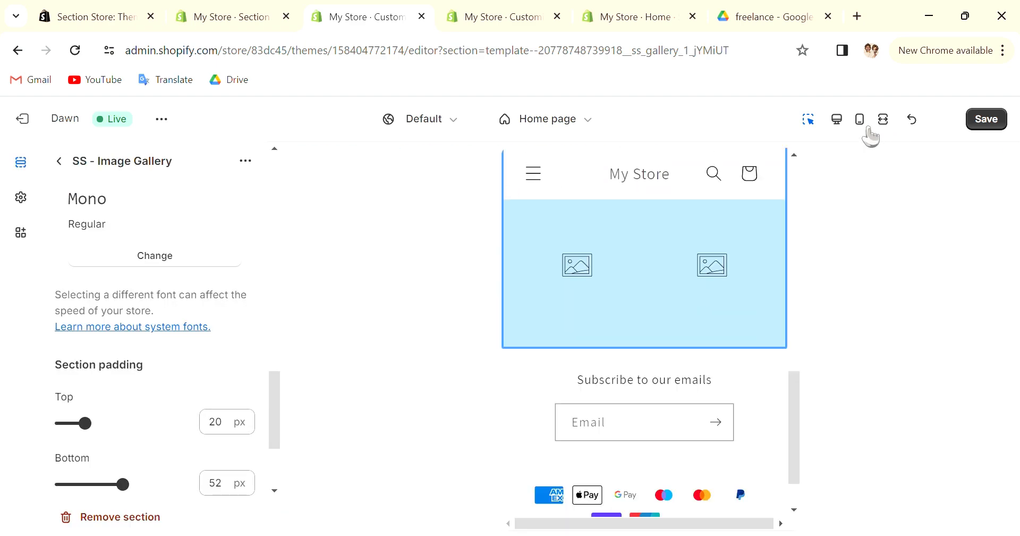
scroll(691, 303, up, 5)
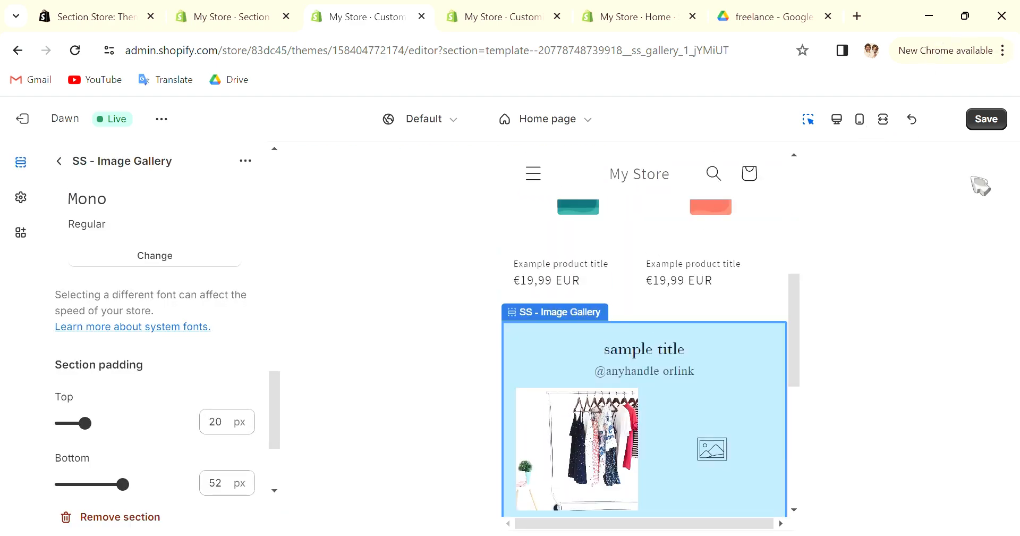
scroll(752, 451, down, 3)
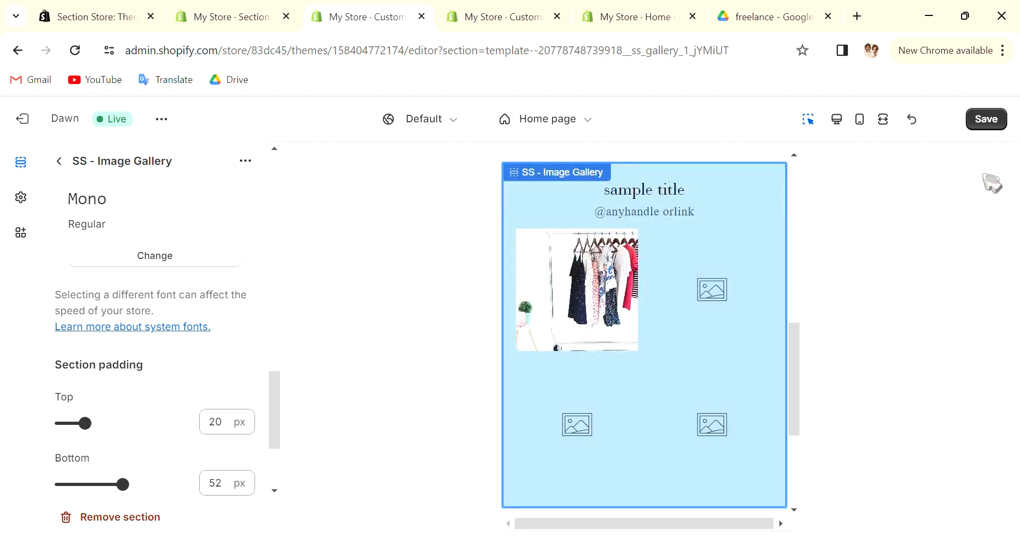
View the live storefront from the theme editor and examine the gallery on its home page
click(162, 119)
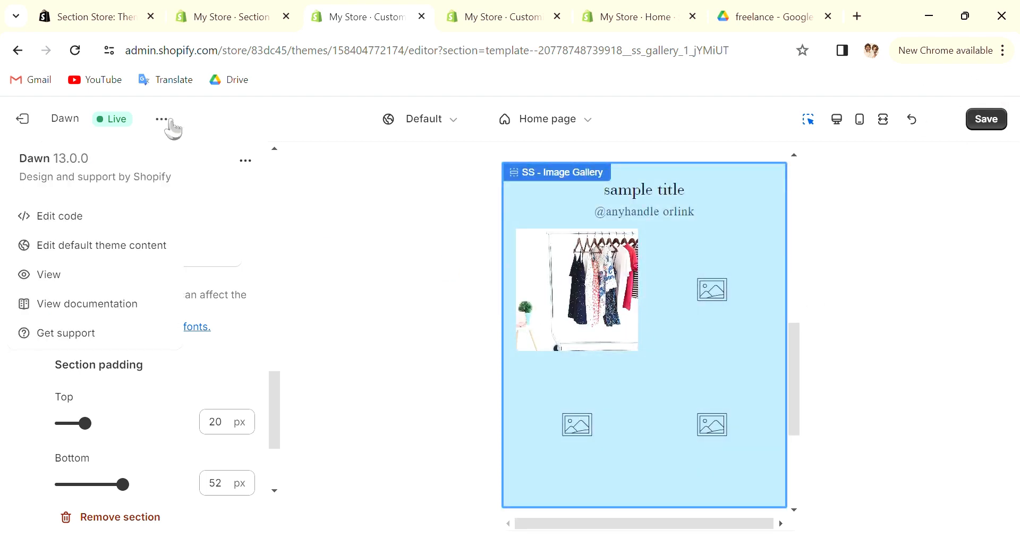
click(109, 279)
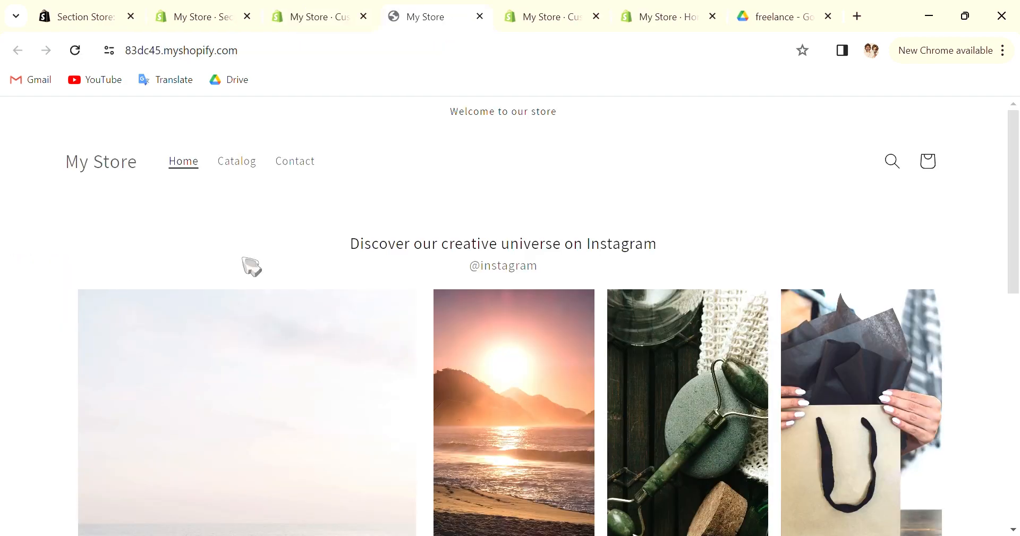
scroll(560, 264, down, 10)
scroll(553, 234, up, 8)
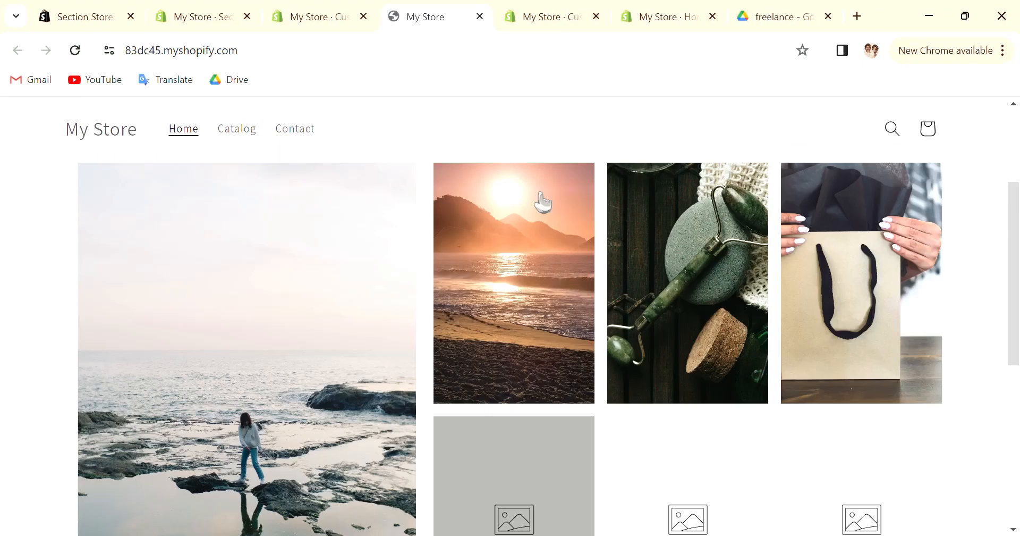
scroll(542, 201, up, 3)
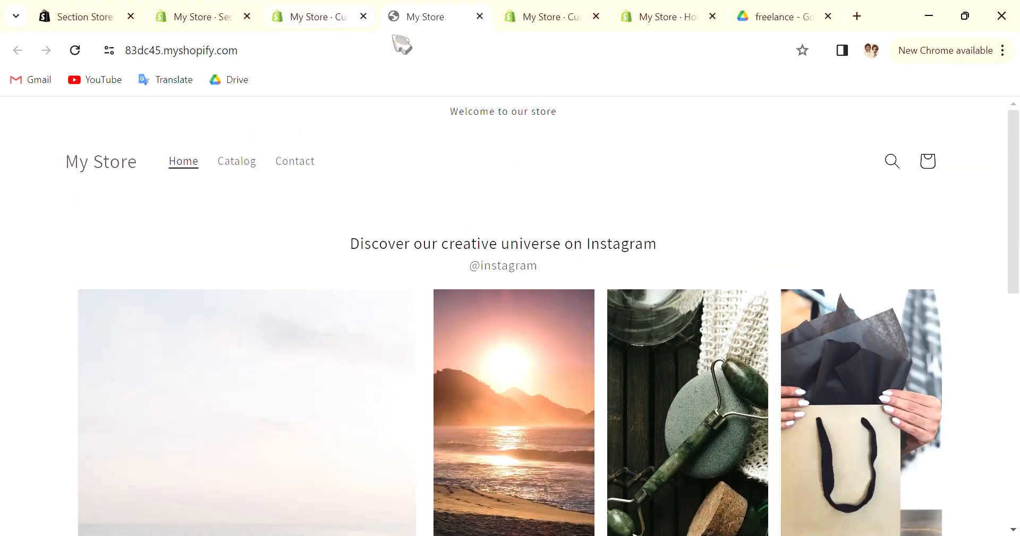
scroll(547, 387, down, 3)
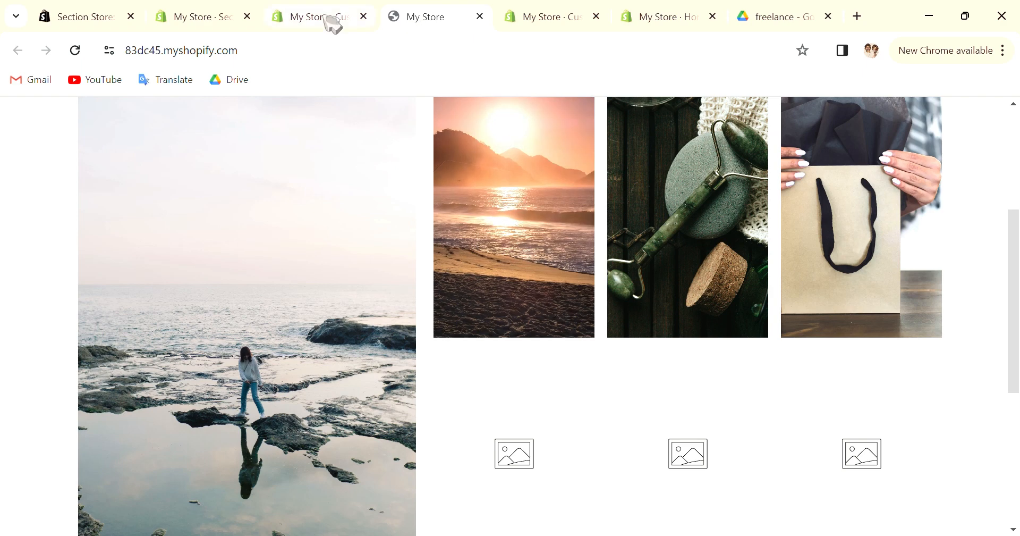
Return to the theme editor, save the gallery changes and open the live storefront in a new view
click(330, 22)
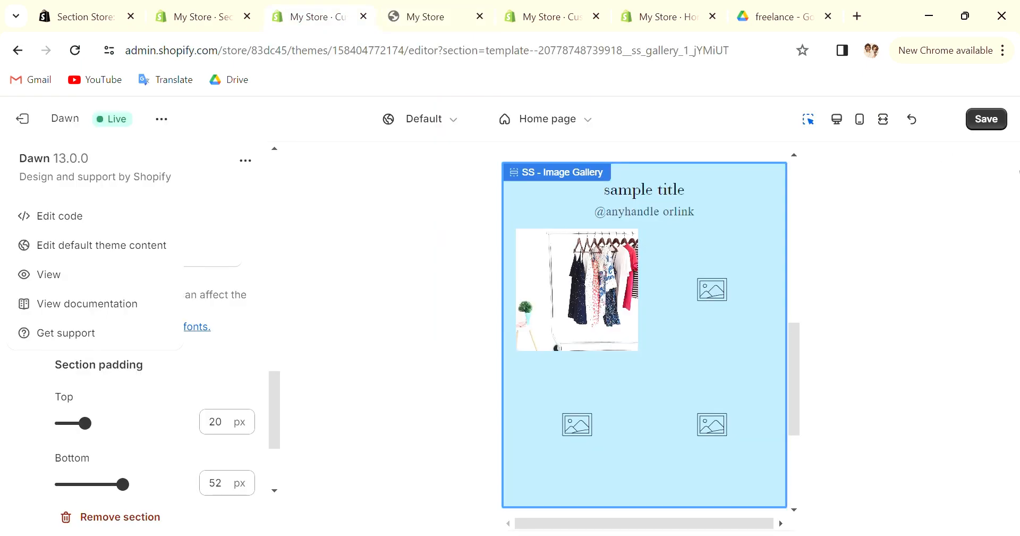
click(997, 127)
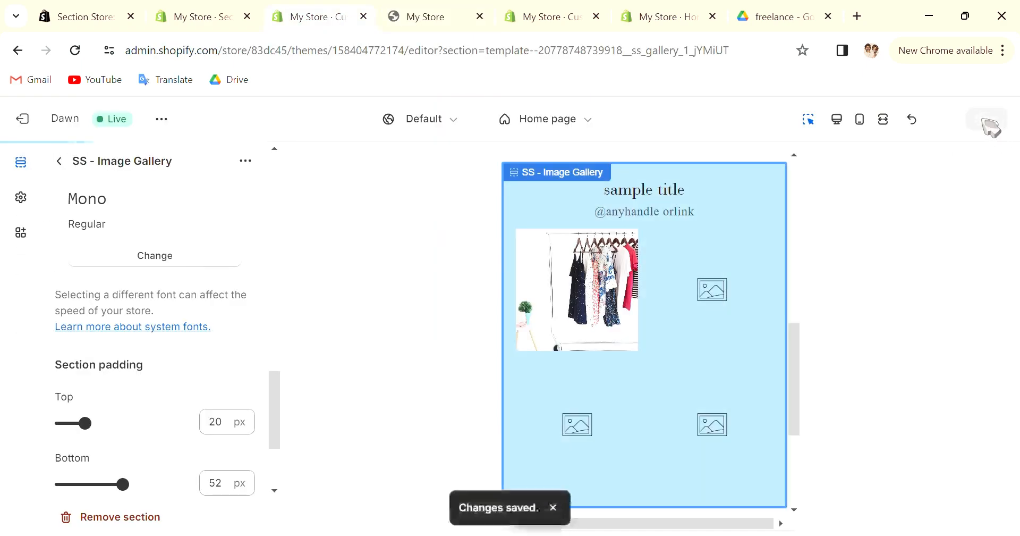
click(161, 119)
click(121, 277)
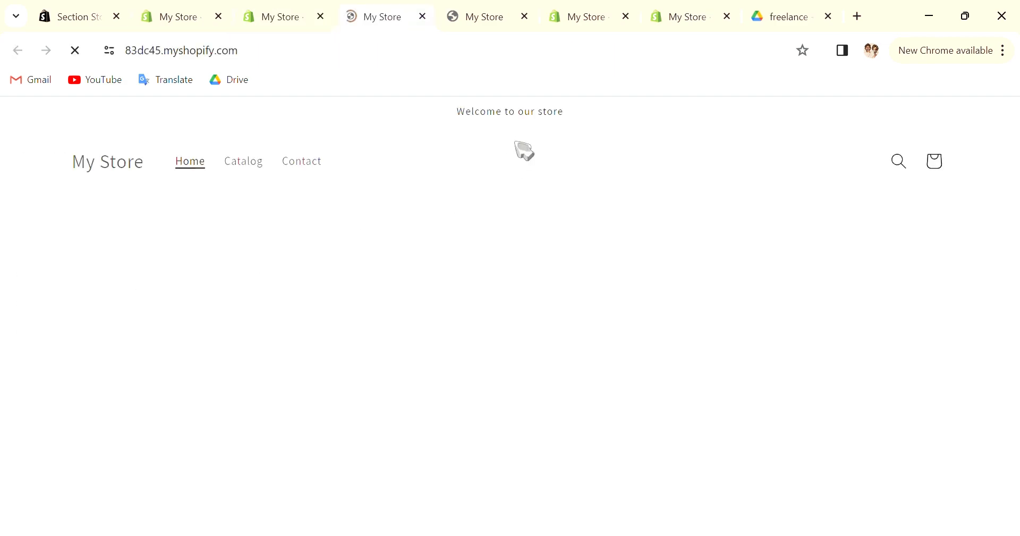
Examine the saved image gallery's title, photos and spacing on the live store's home page
scroll(558, 337, down, 12)
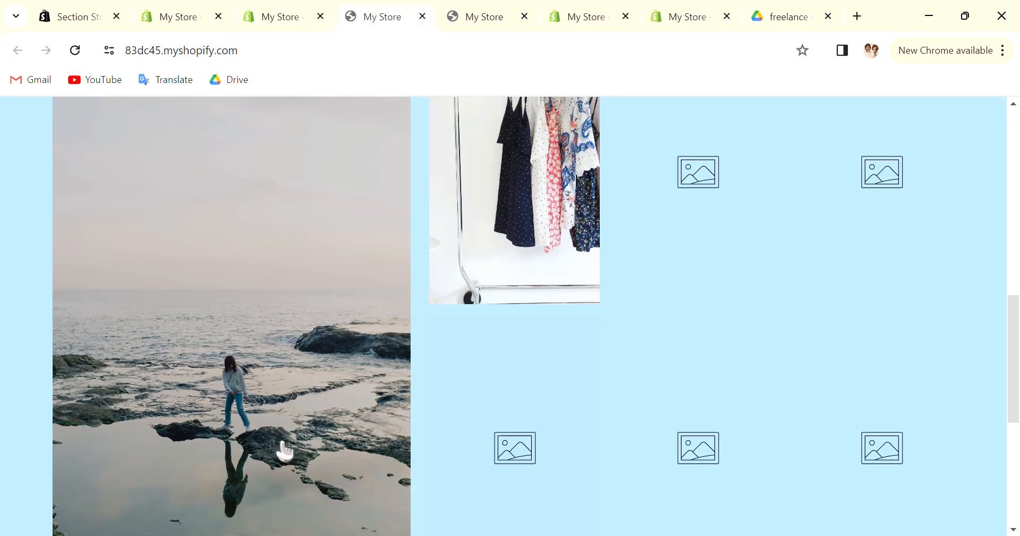
scroll(555, 355, up, 5)
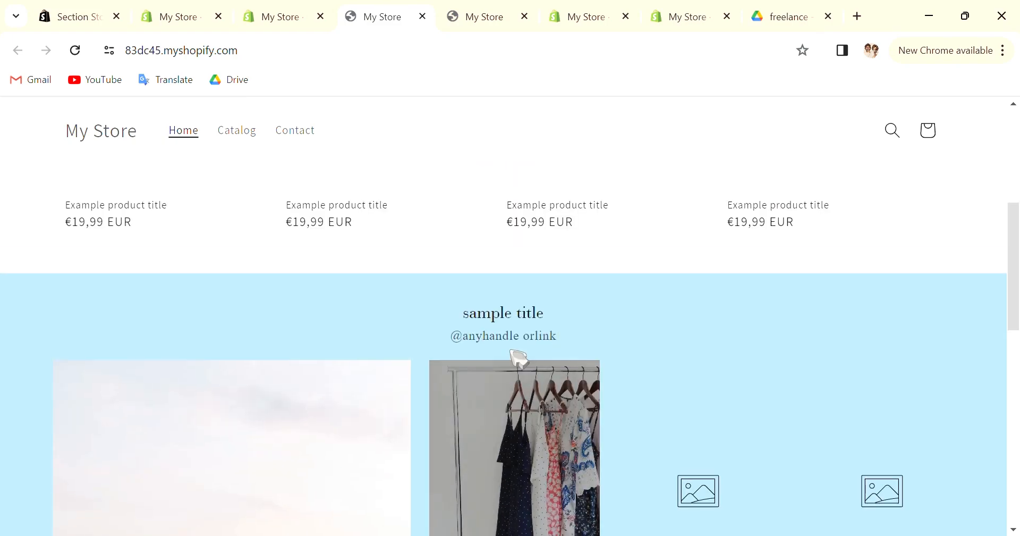
scroll(532, 346, down, 8)
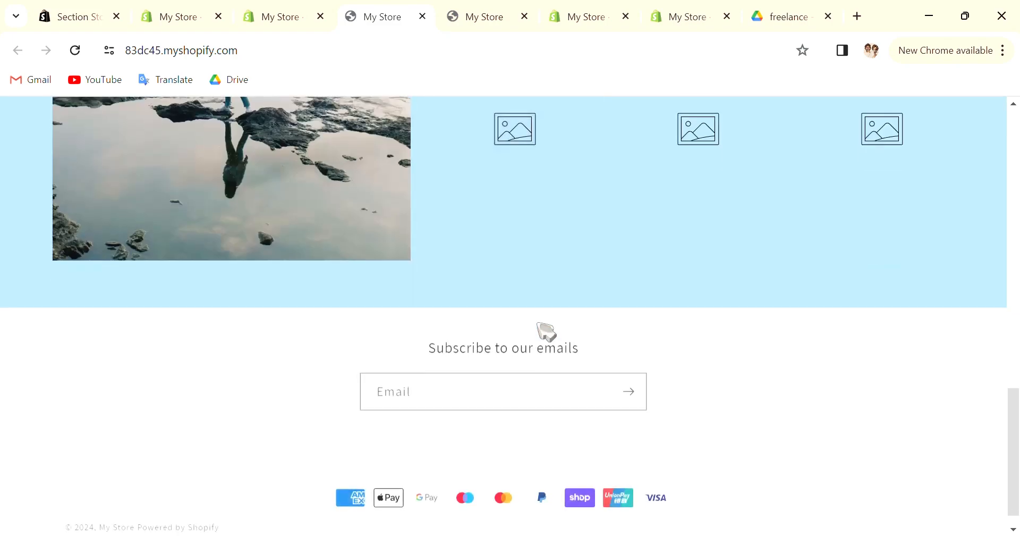
scroll(545, 330, up, 8)
scroll(544, 327, down, 3)
scroll(585, 266, up, 4)
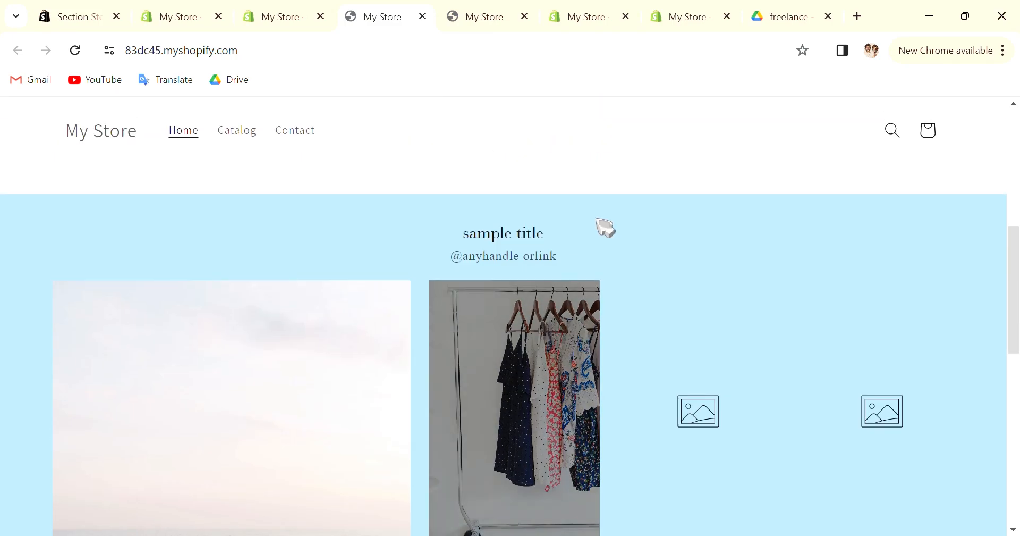